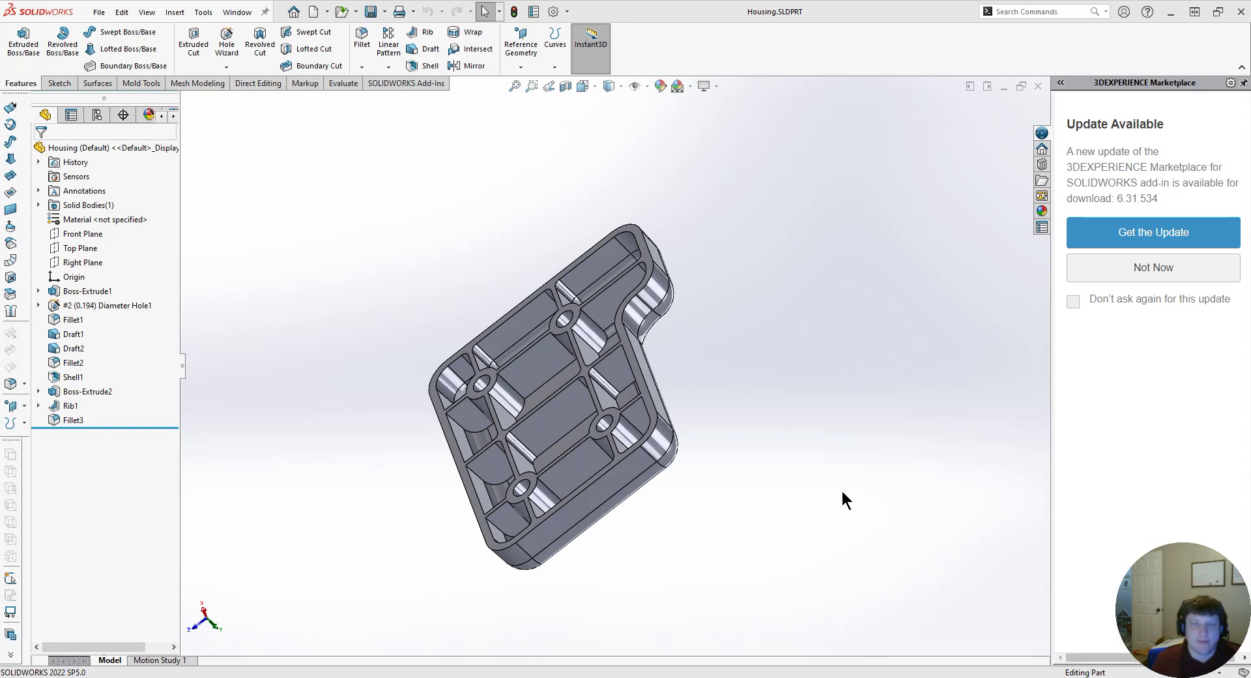
- Orbit and zoom the Housing part to view its inner walls, then bring up the File menu
{"action": "right_click_drag", "start_coordinate": [762, 482], "coordinate": [760, 479]}
{"action": "middle_click_drag", "start_coordinate": [734, 444], "coordinate": [774, 475]}
{"action": "scroll", "coordinate": [646, 400], "scroll_direction": "down", "scroll_amount": 6}
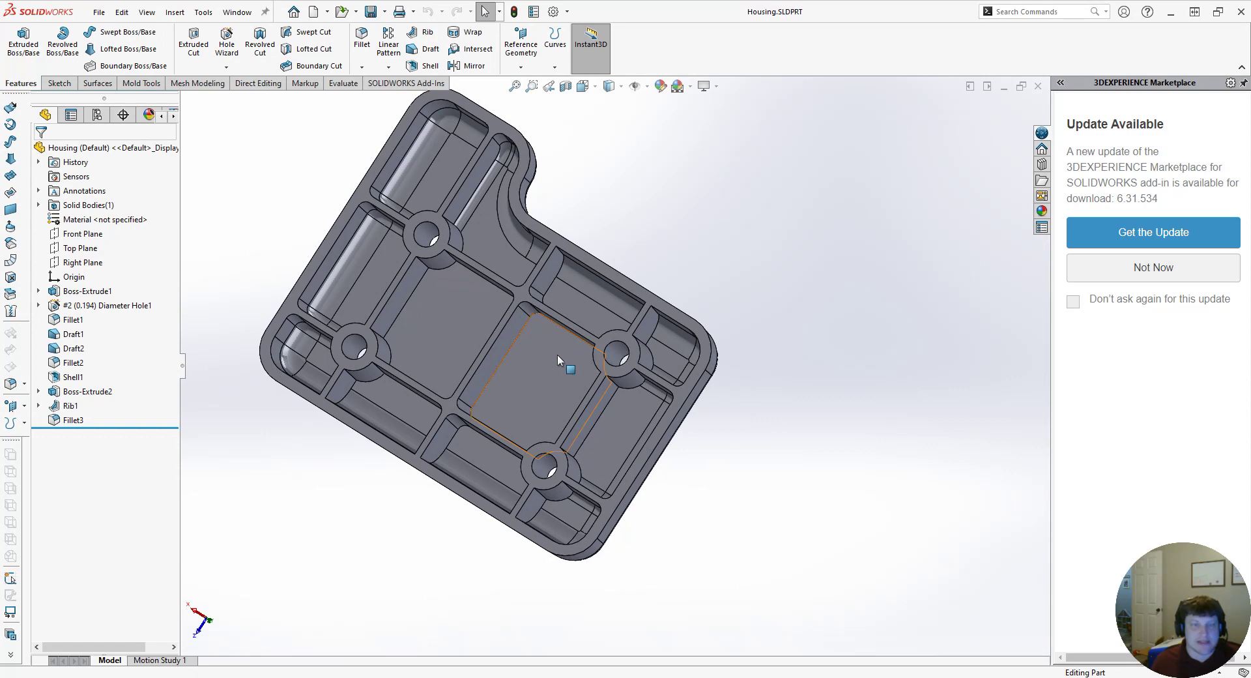
{"action": "middle_click_drag", "start_coordinate": [557, 355], "coordinate": [565, 357]}
{"action": "scroll", "coordinate": [559, 396], "scroll_direction": "up", "scroll_amount": 2}
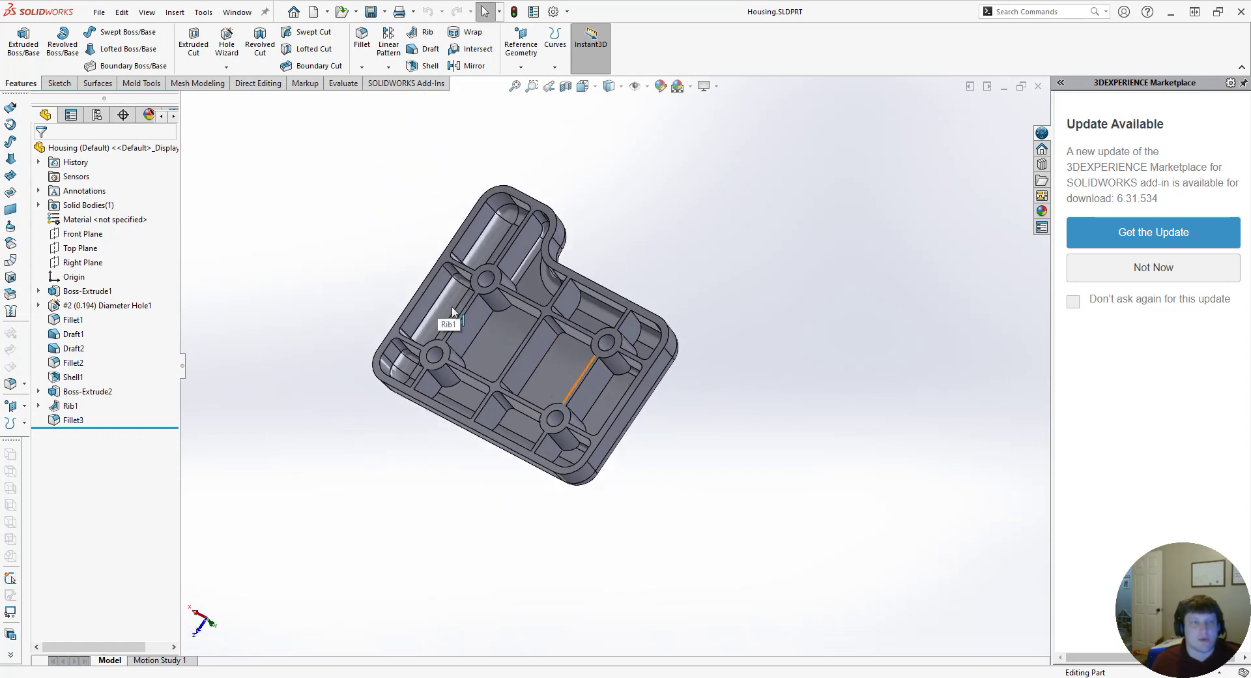
{"action": "left_click", "coordinate": [99, 13]}
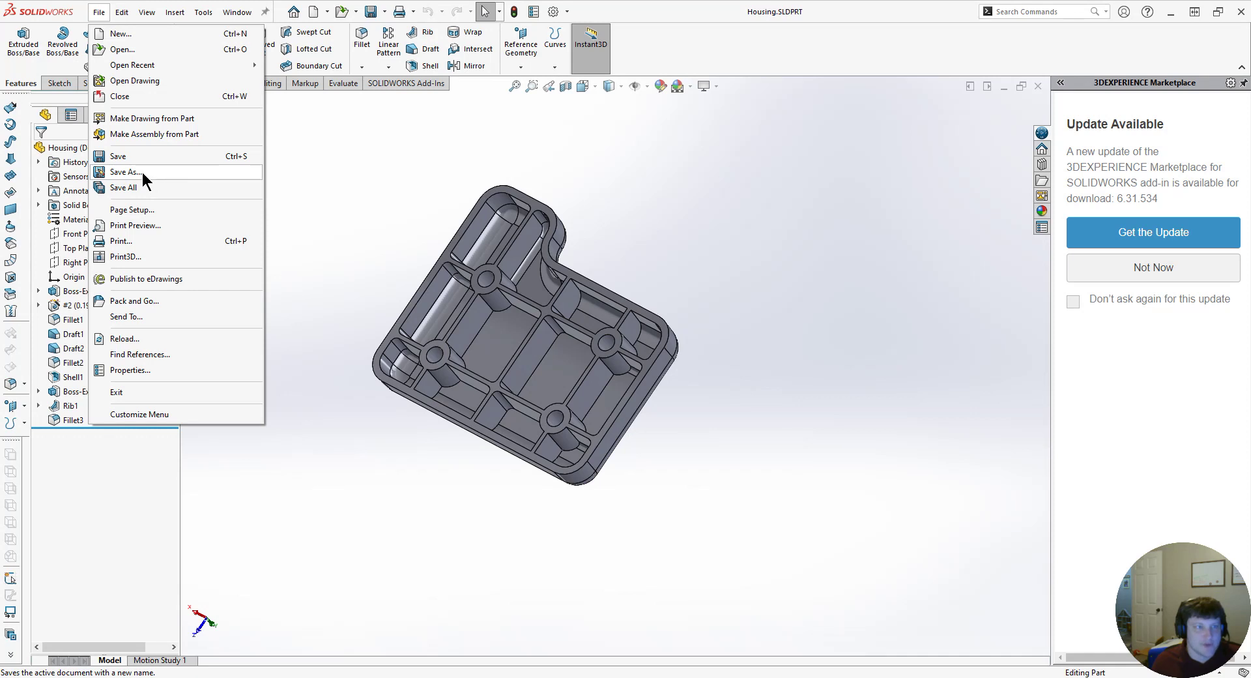
- Save a STEP AP214 copy of the housing as Housing_1-11-23.STEP
{"action": "left_click", "coordinate": [124, 170]}
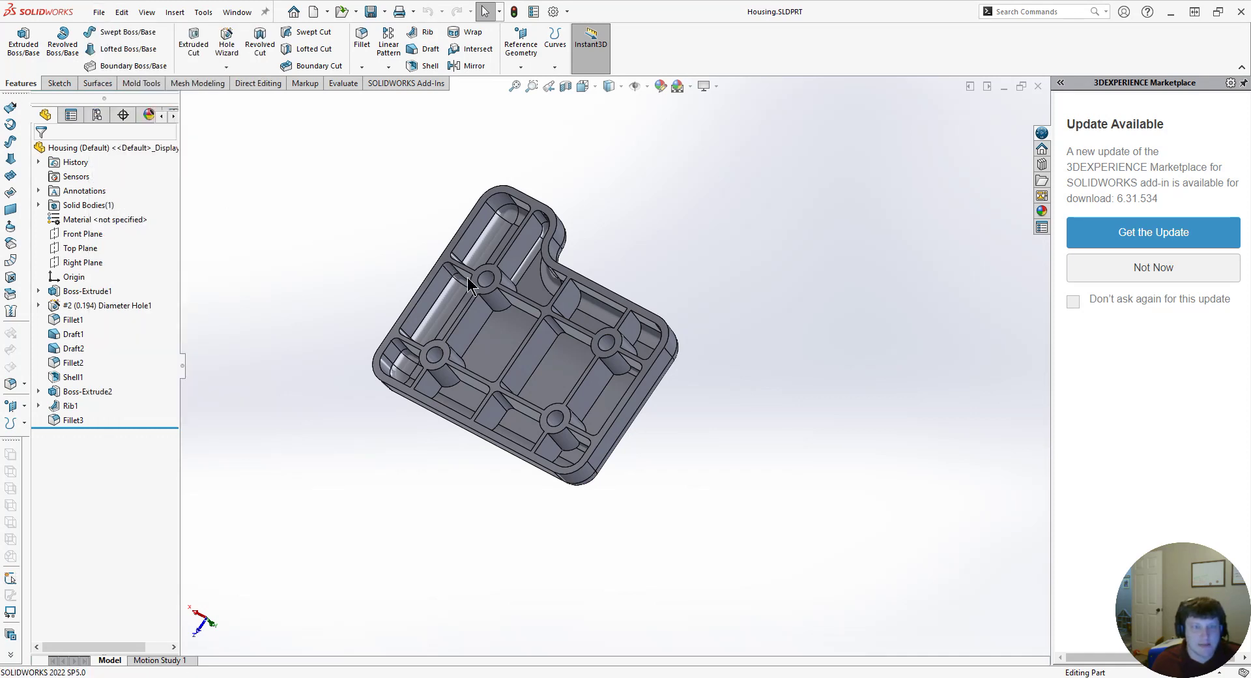
{"action": "left_click", "coordinate": [573, 408]}
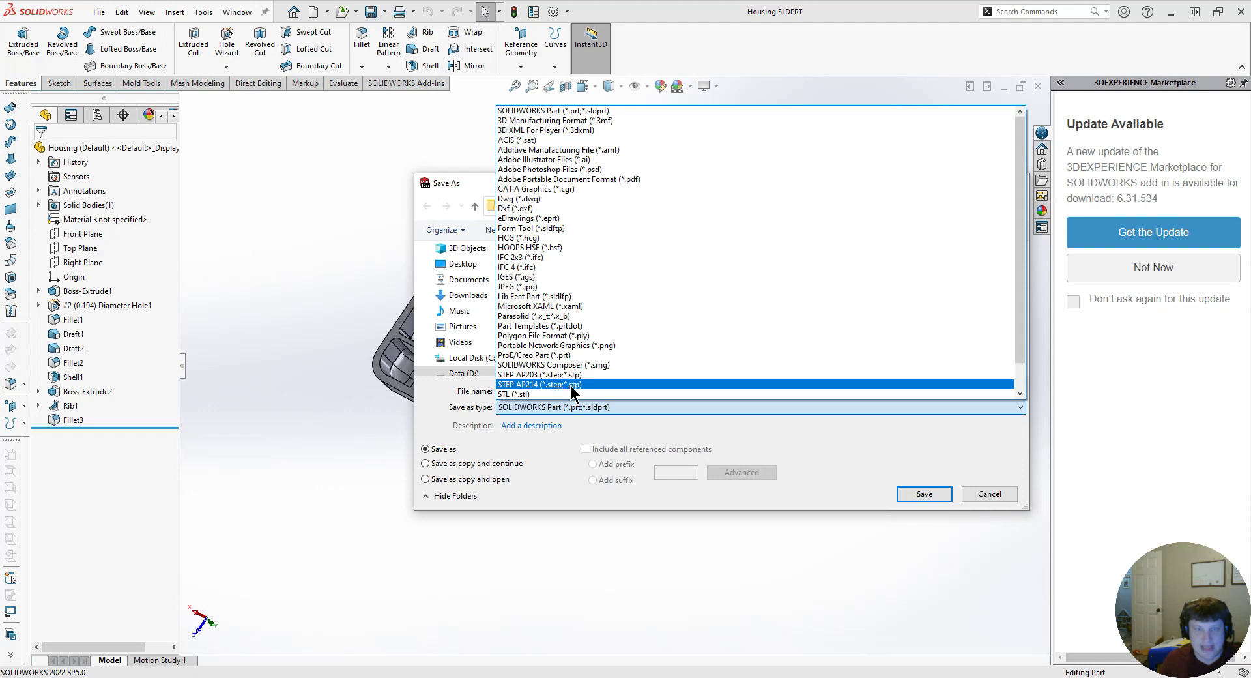
{"action": "left_click", "coordinate": [572, 384]}
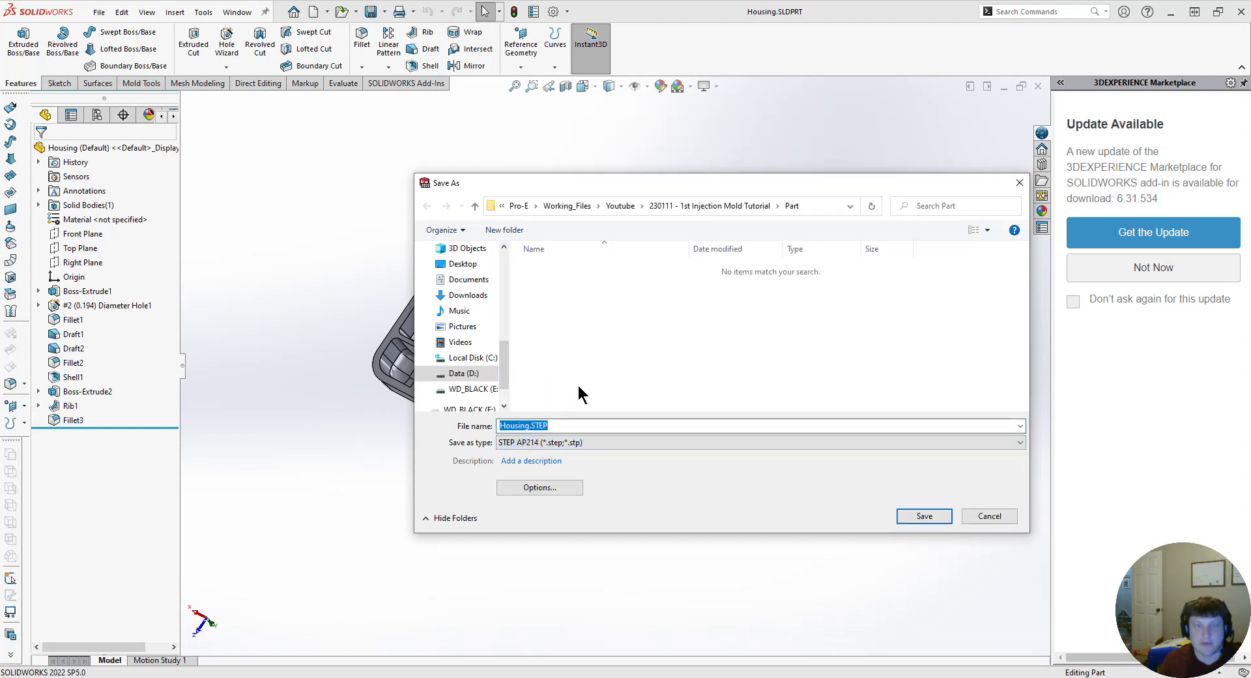
{"action": "left_click", "coordinate": [527, 425]}
{"action": "key", "text": "Delete"}
{"action": "type", "text": "_"}
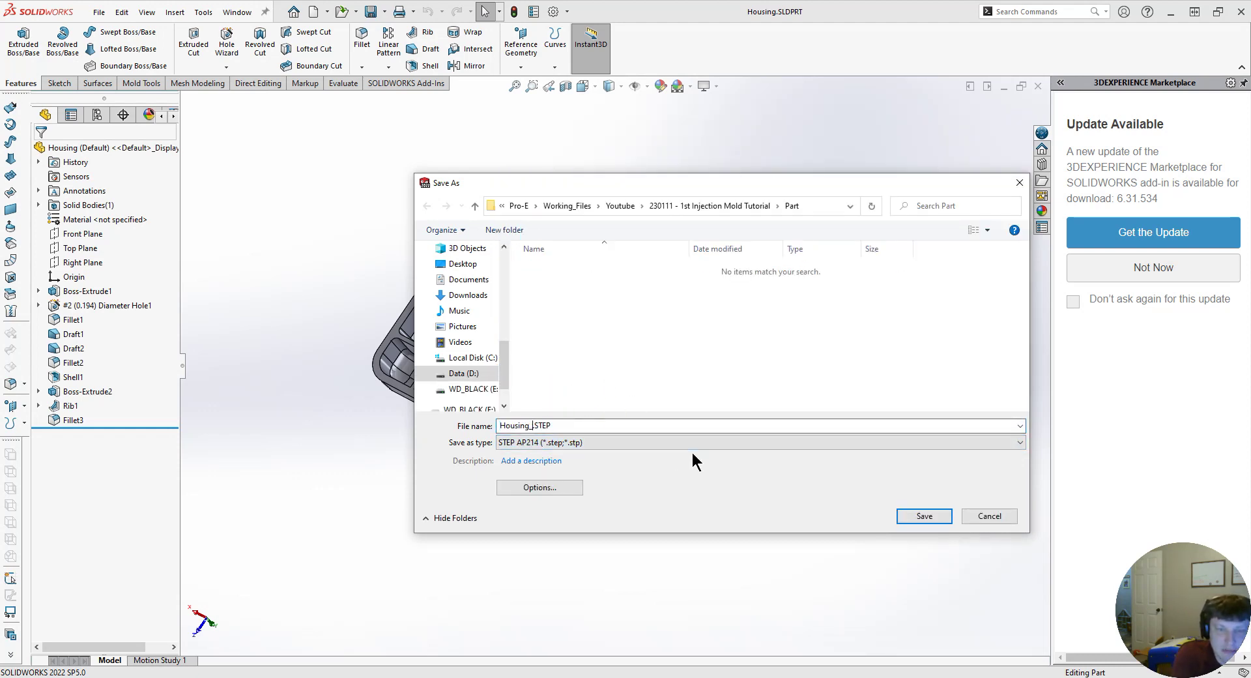
{"action": "type", "text": "1+11"}
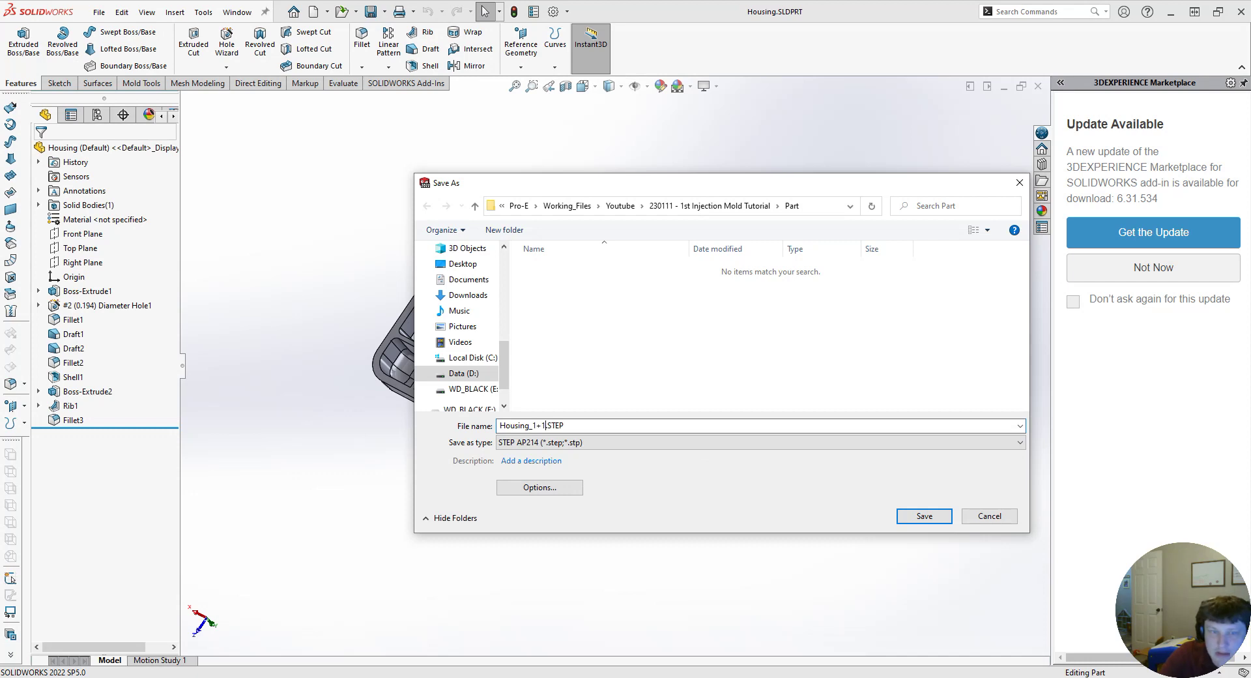
{"action": "key", "text": "BackSpace"}
{"action": "key", "text": "BackSpace"}
{"action": "key", "text": "BackSpace"}
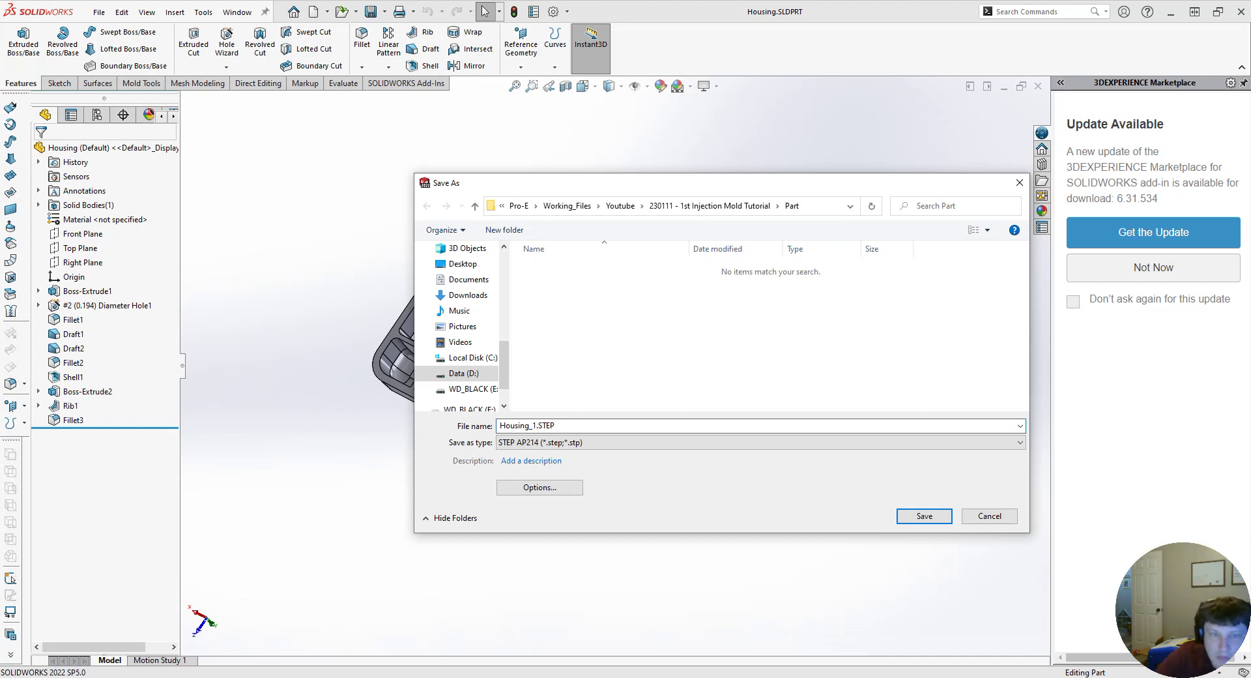
{"action": "type", "text": "+1"}
{"action": "key", "text": "BackSpace"}
{"action": "key", "text": "BackSpace"}
{"action": "key", "text": "BackSpace"}
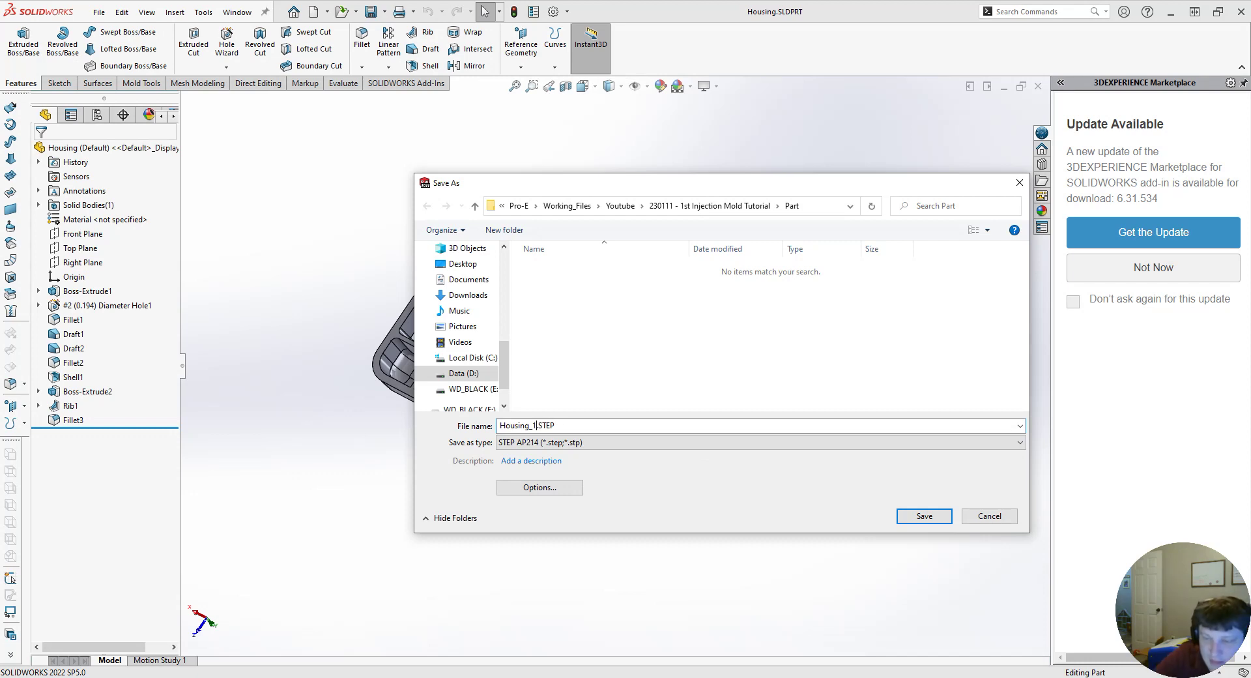
{"action": "type", "text": "1-11-23"}
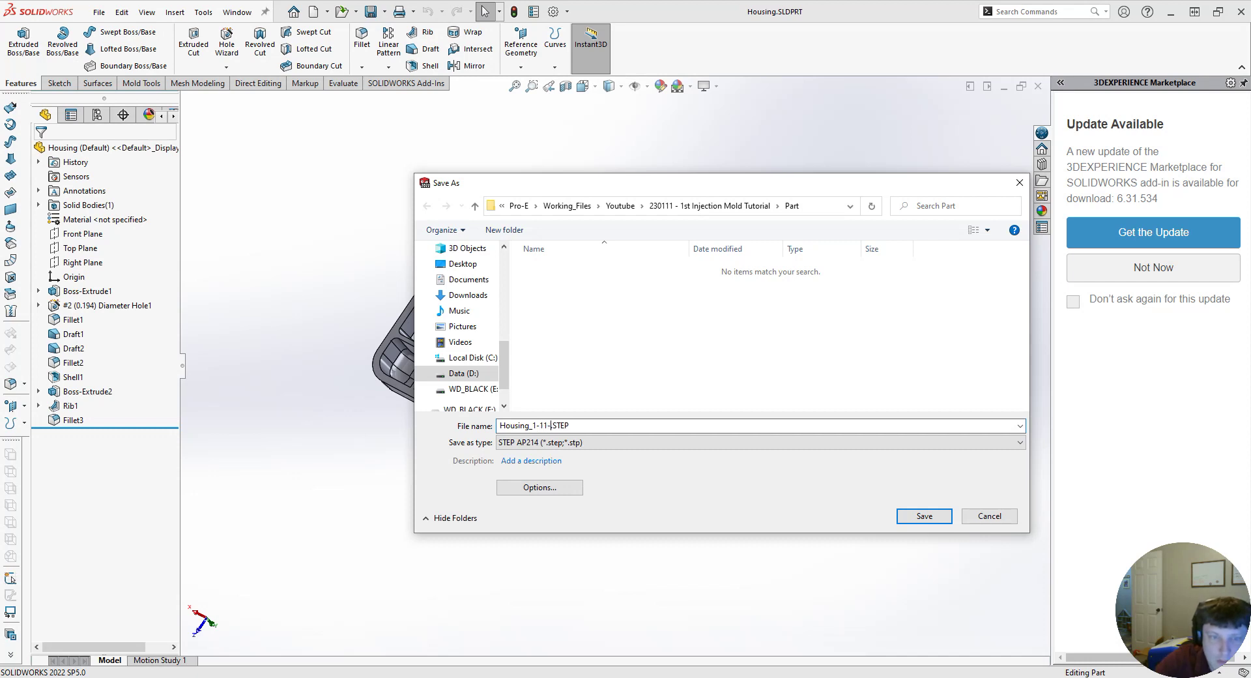
{"action": "left_click", "coordinate": [925, 516]}
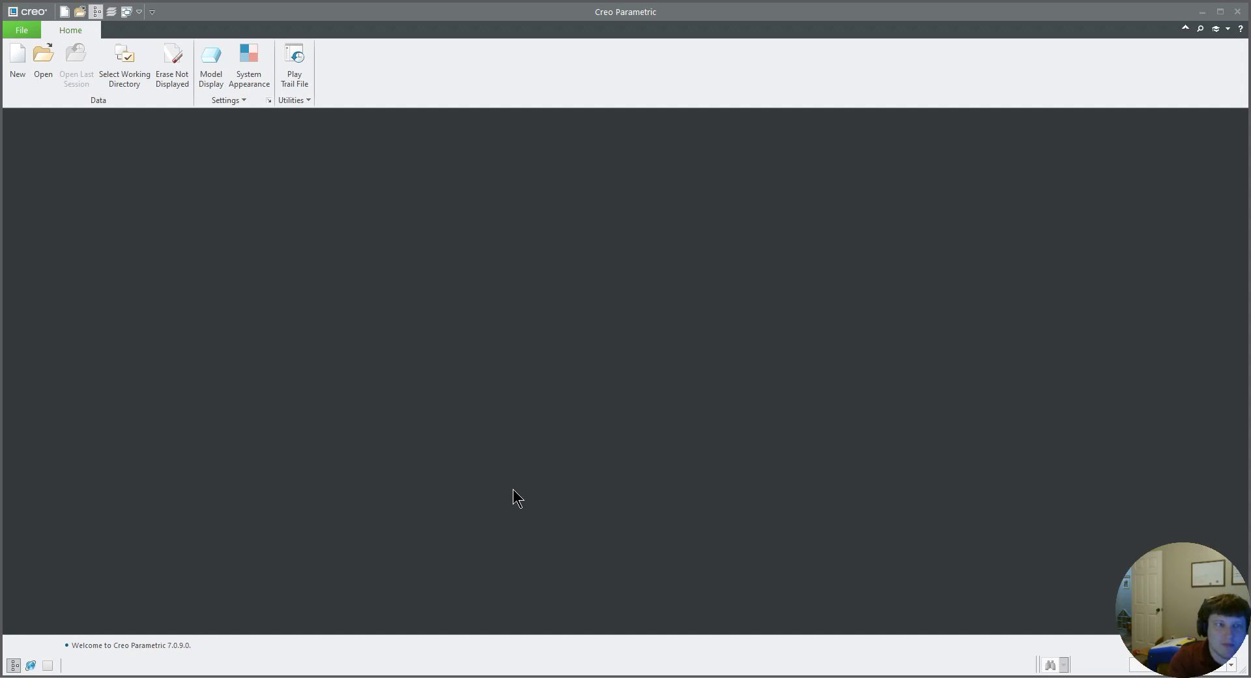
- Set the working directory to Youtube > 230111 - 1st Injection Mold Tutorial > Mold
{"action": "left_click", "coordinate": [143, 80]}
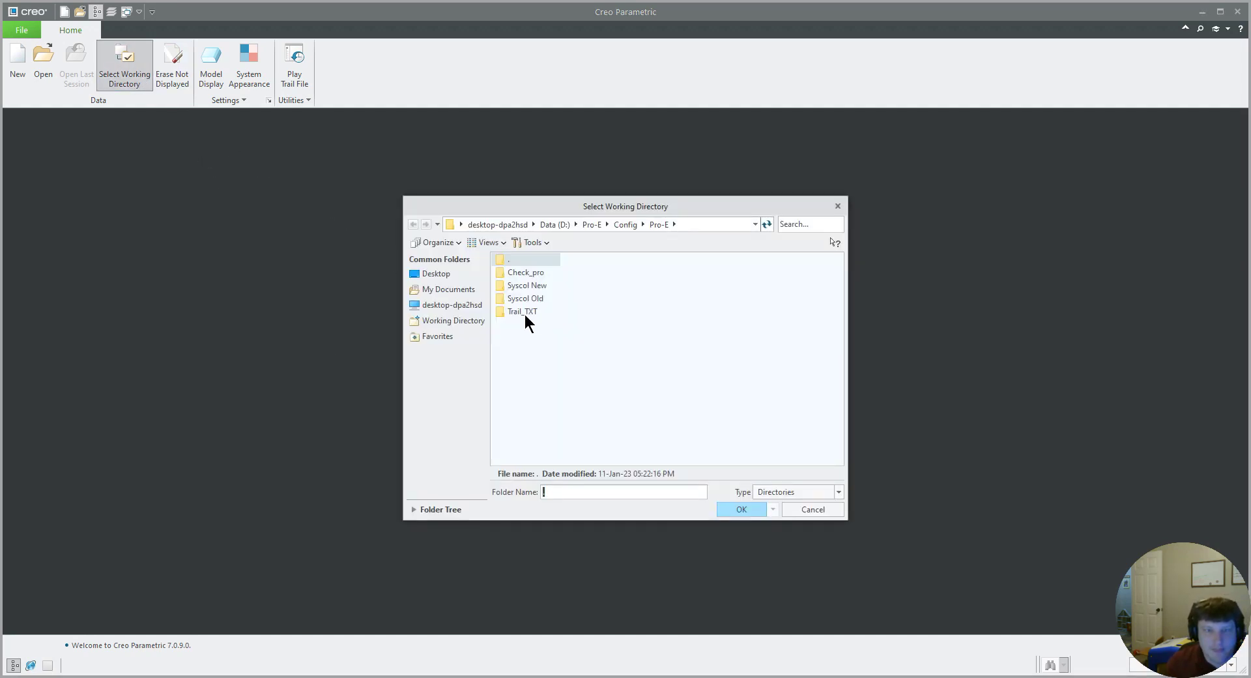
{"action": "left_click", "coordinate": [800, 504]}
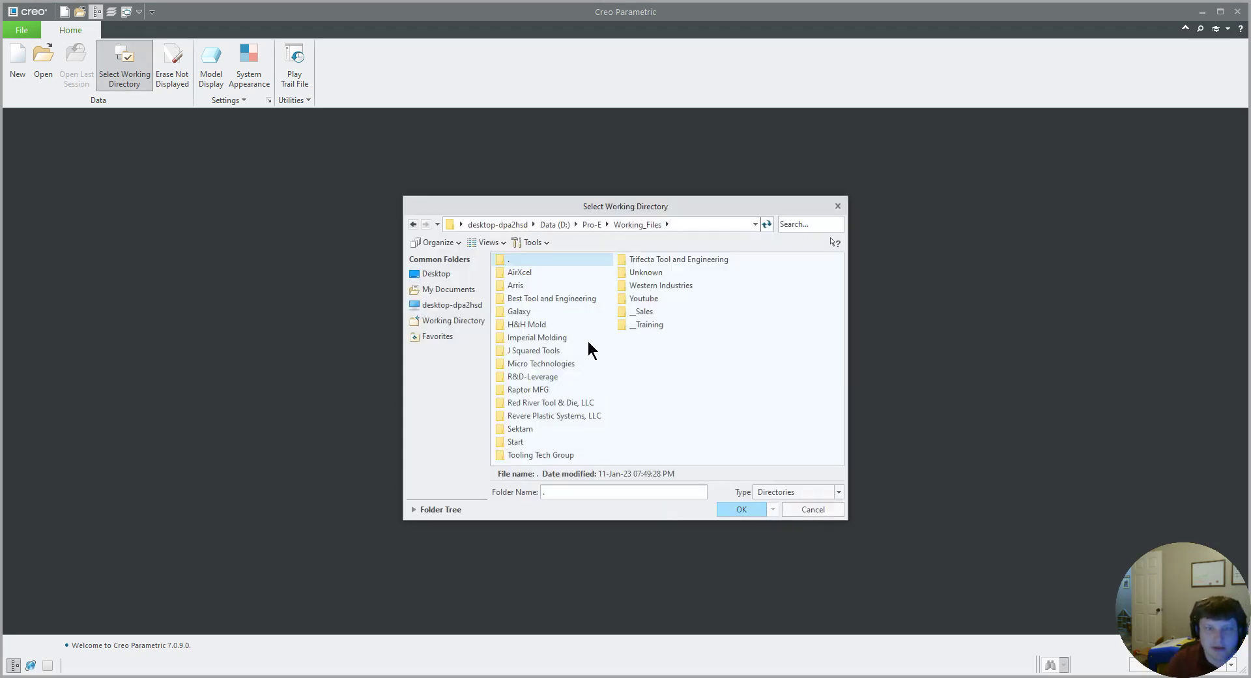
{"action": "double_click", "coordinate": [642, 299]}
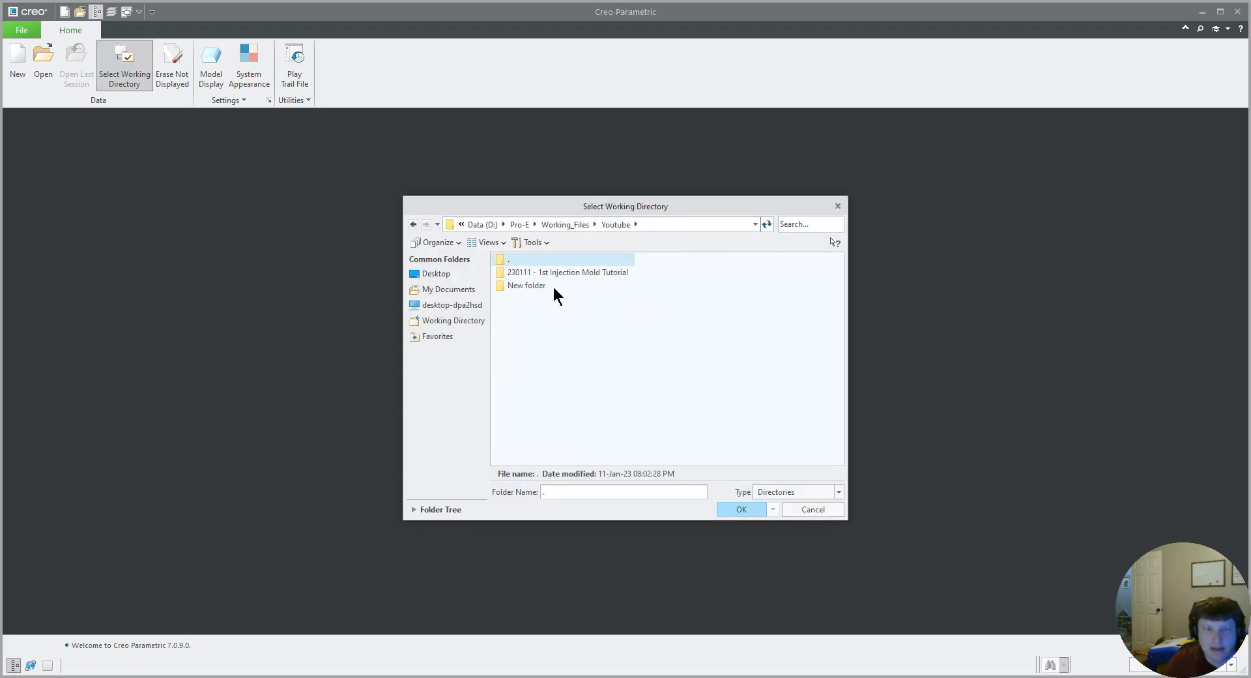
{"action": "double_click", "coordinate": [533, 273]}
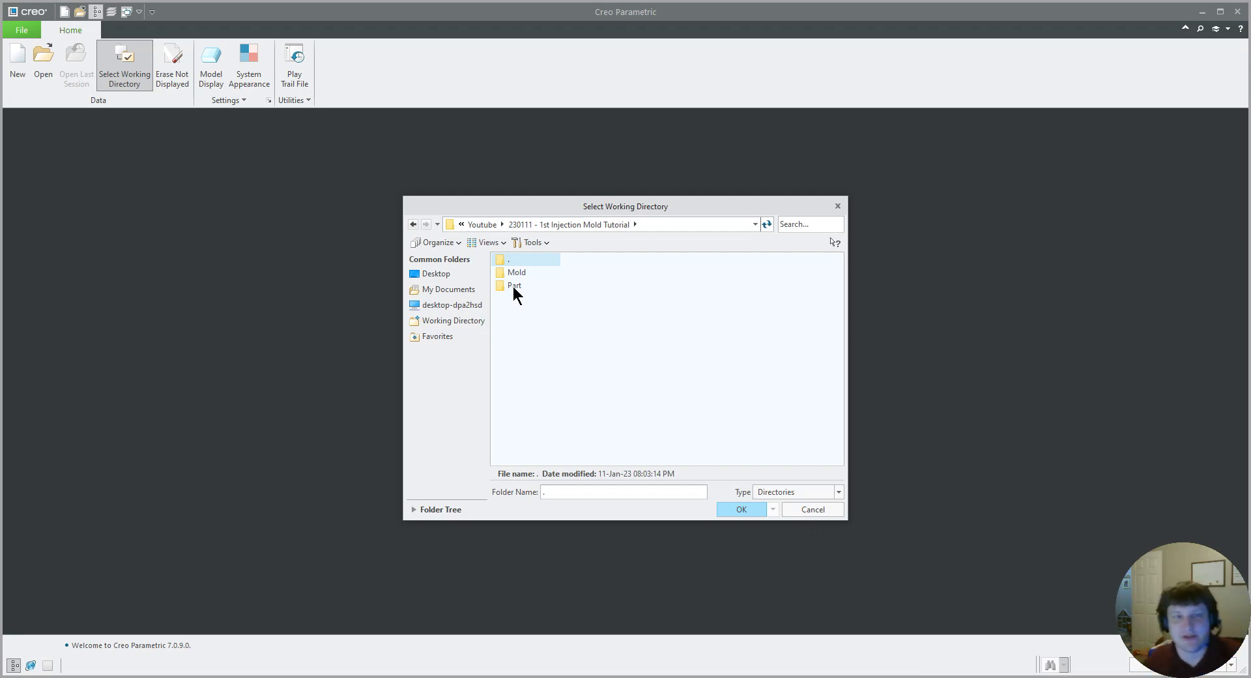
{"action": "double_click", "coordinate": [514, 273]}
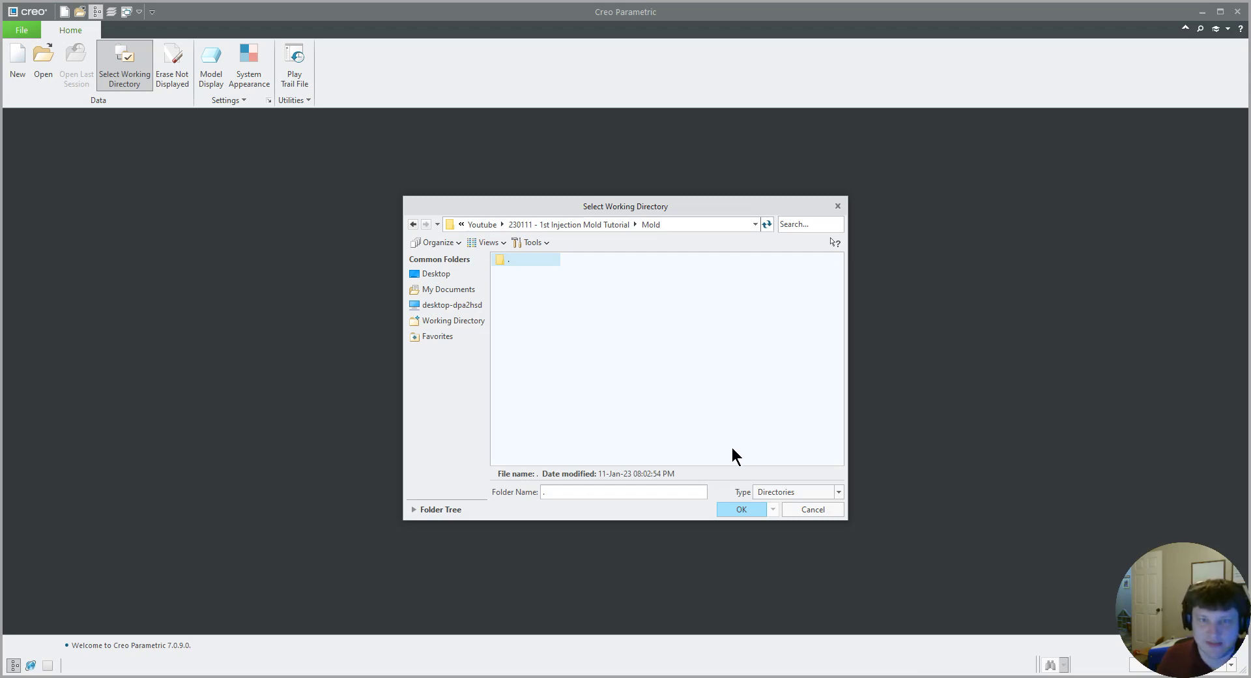
{"action": "left_click", "coordinate": [744, 510]}
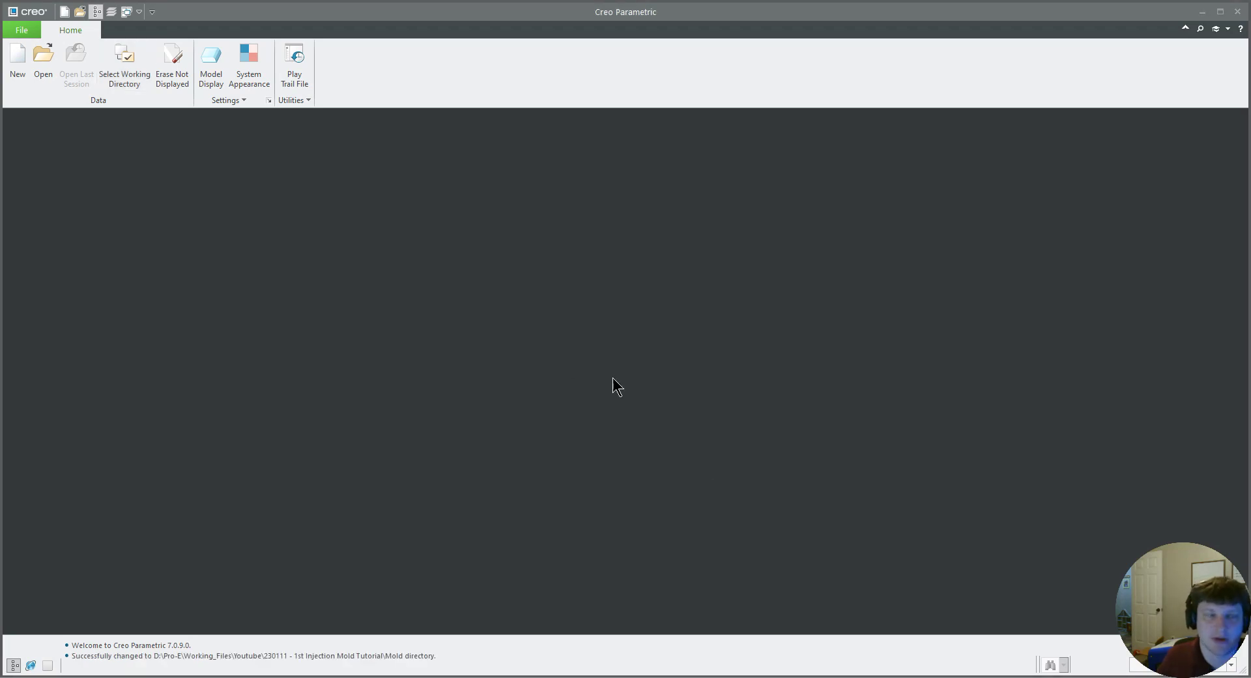
- Open Housing_1-11-23.STEP from the Part folder, showing All Files, and import it as a part
{"action": "left_click", "coordinate": [43, 60]}
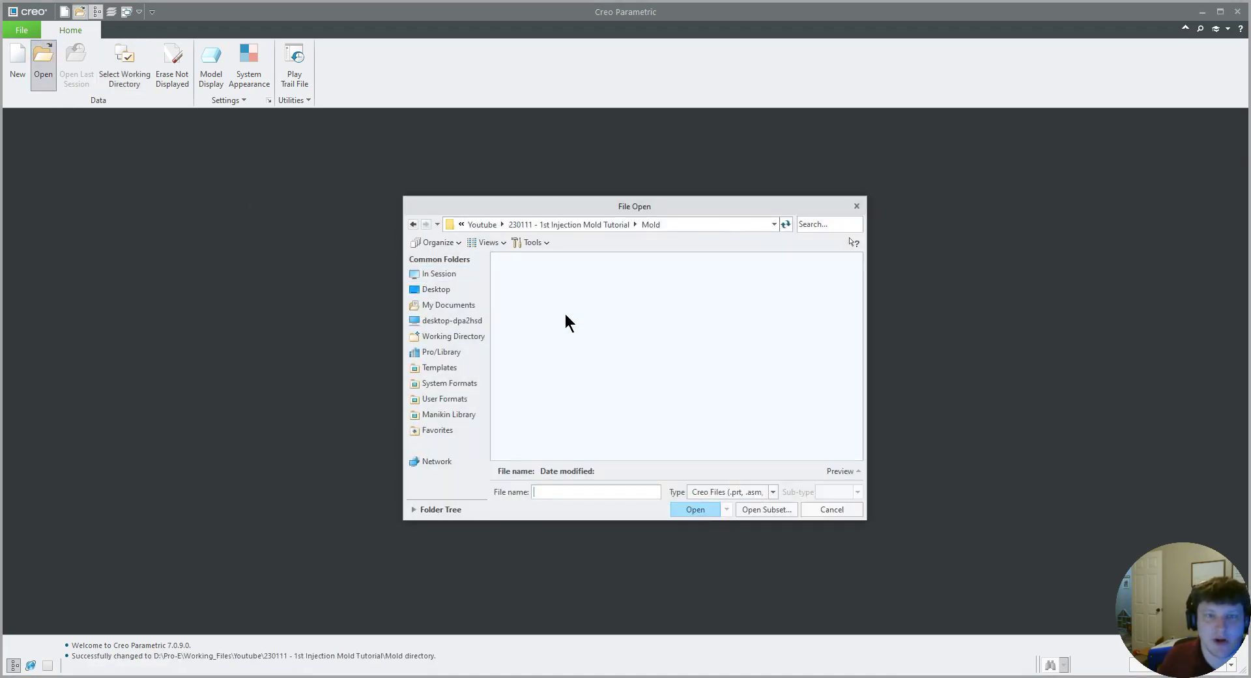
{"action": "left_click", "coordinate": [738, 494]}
{"action": "left_click", "coordinate": [705, 169]}
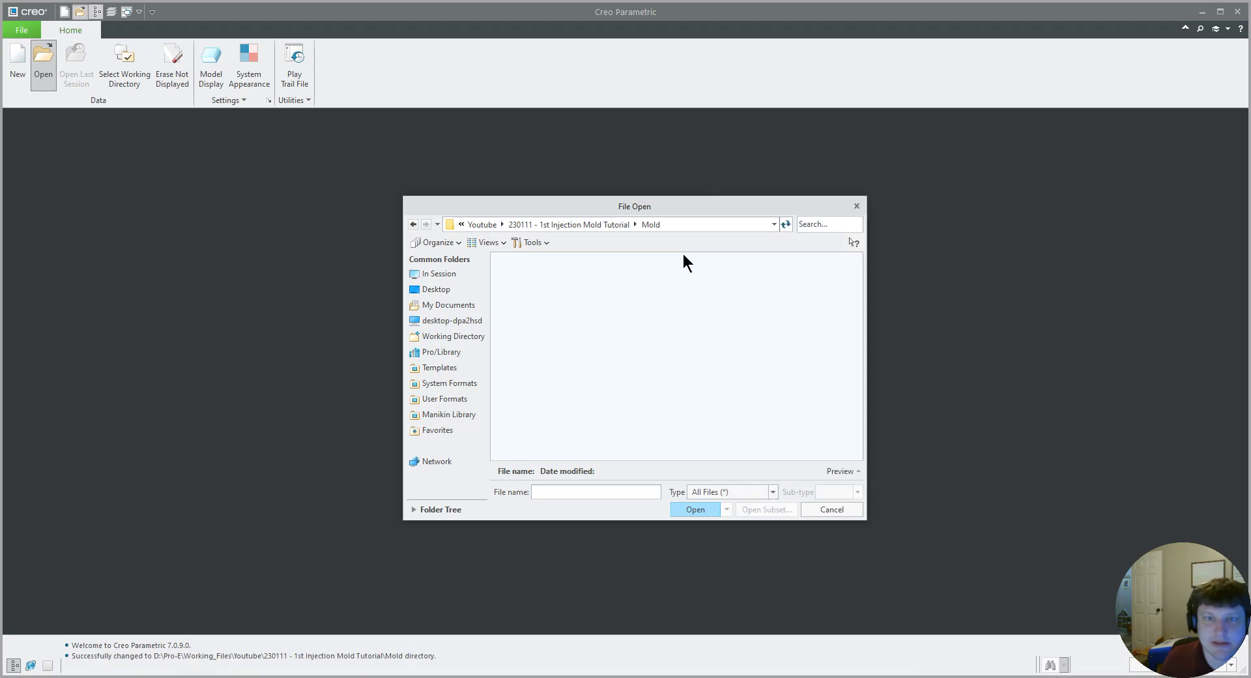
{"action": "left_click", "coordinate": [615, 225]}
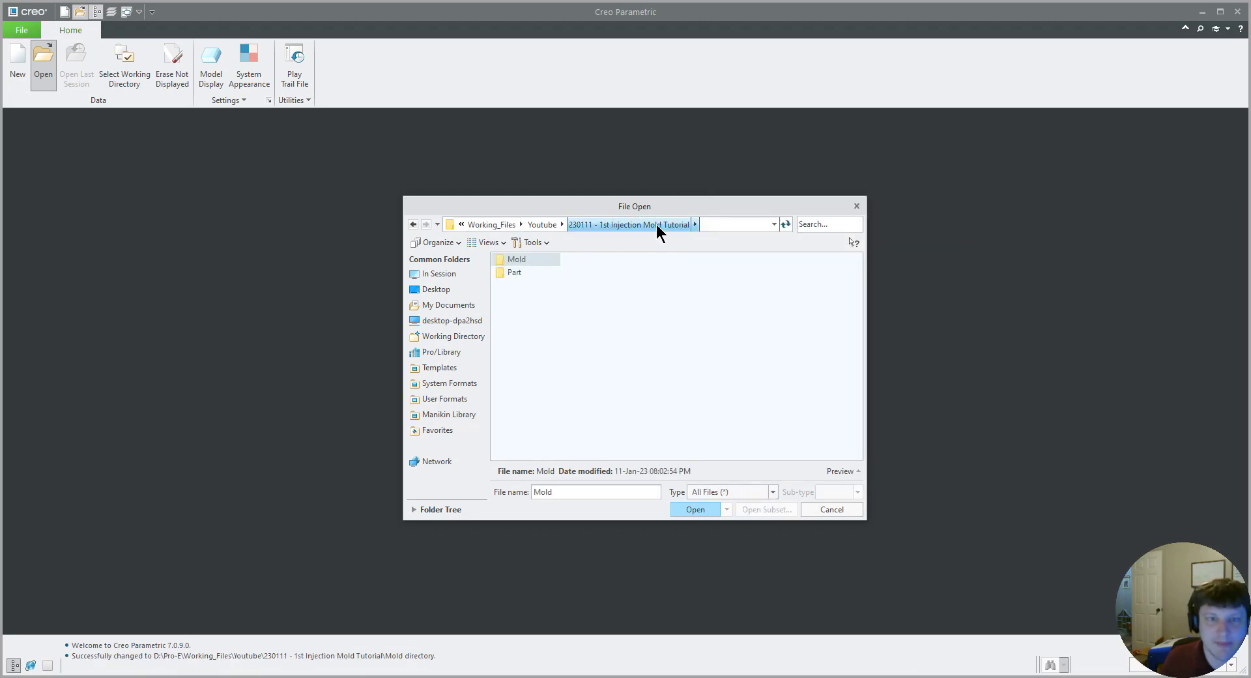
{"action": "left_click", "coordinate": [522, 275]}
{"action": "double_click", "coordinate": [522, 277]}
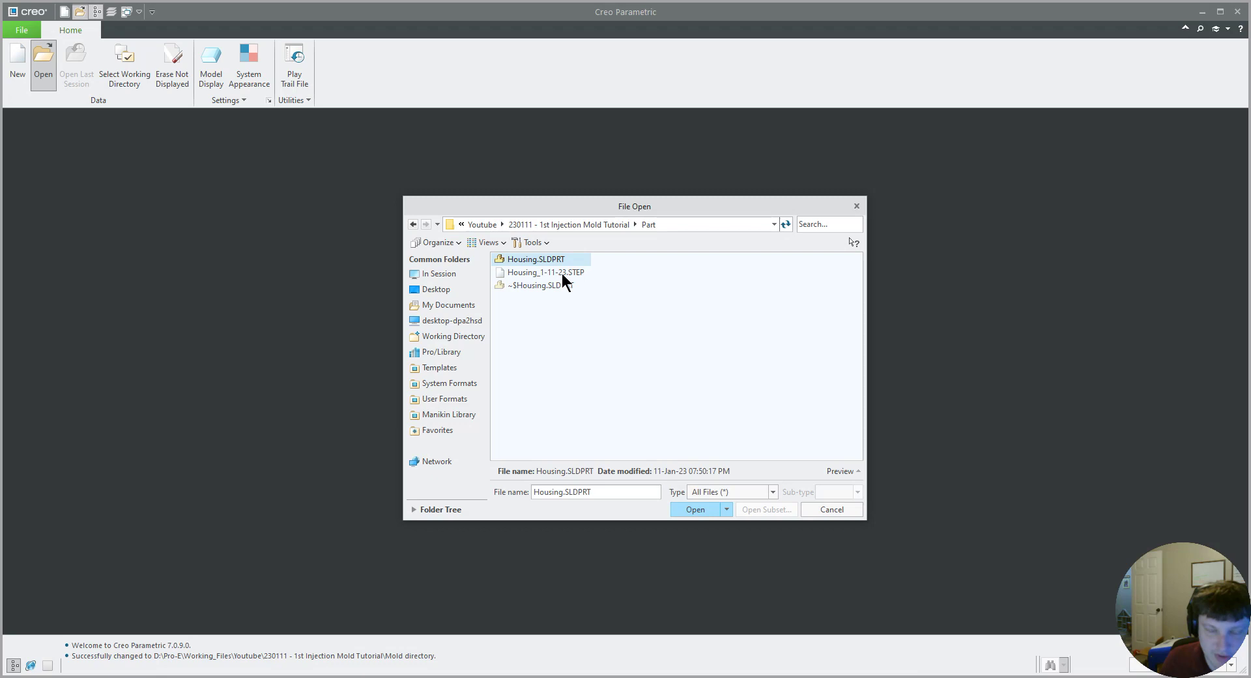
{"action": "double_click", "coordinate": [557, 271]}
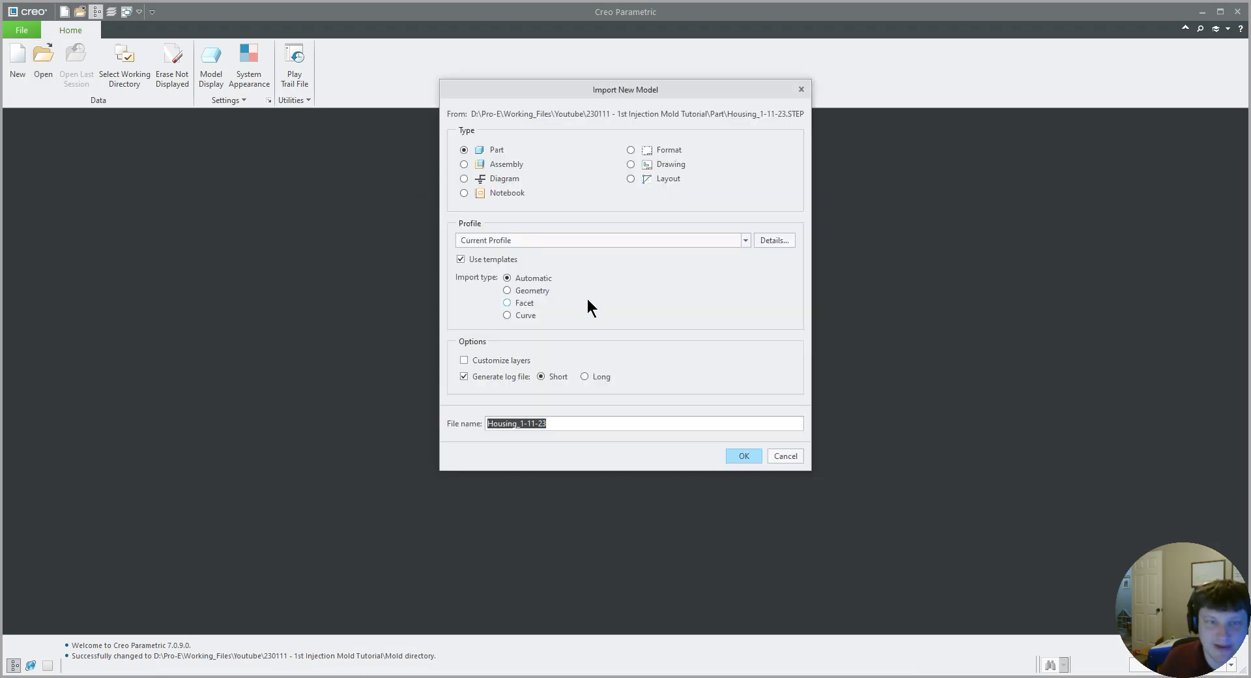
{"action": "left_click", "coordinate": [748, 457]}
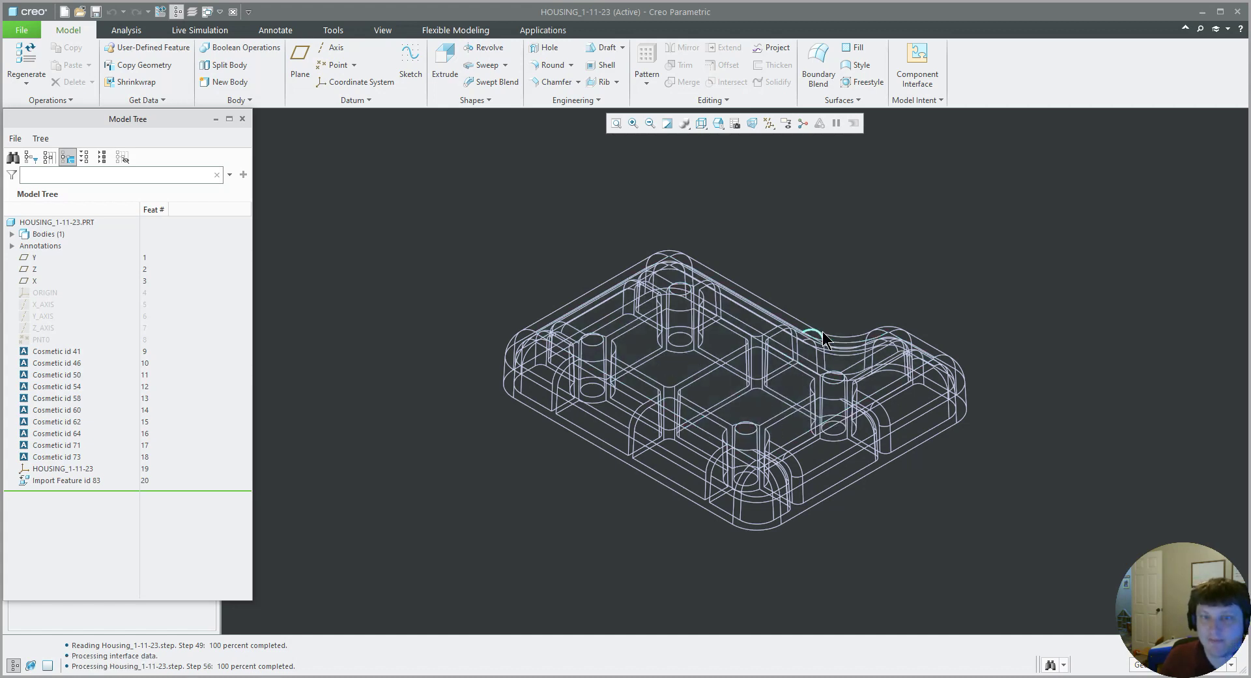
{"action": "key", "text": "w"}
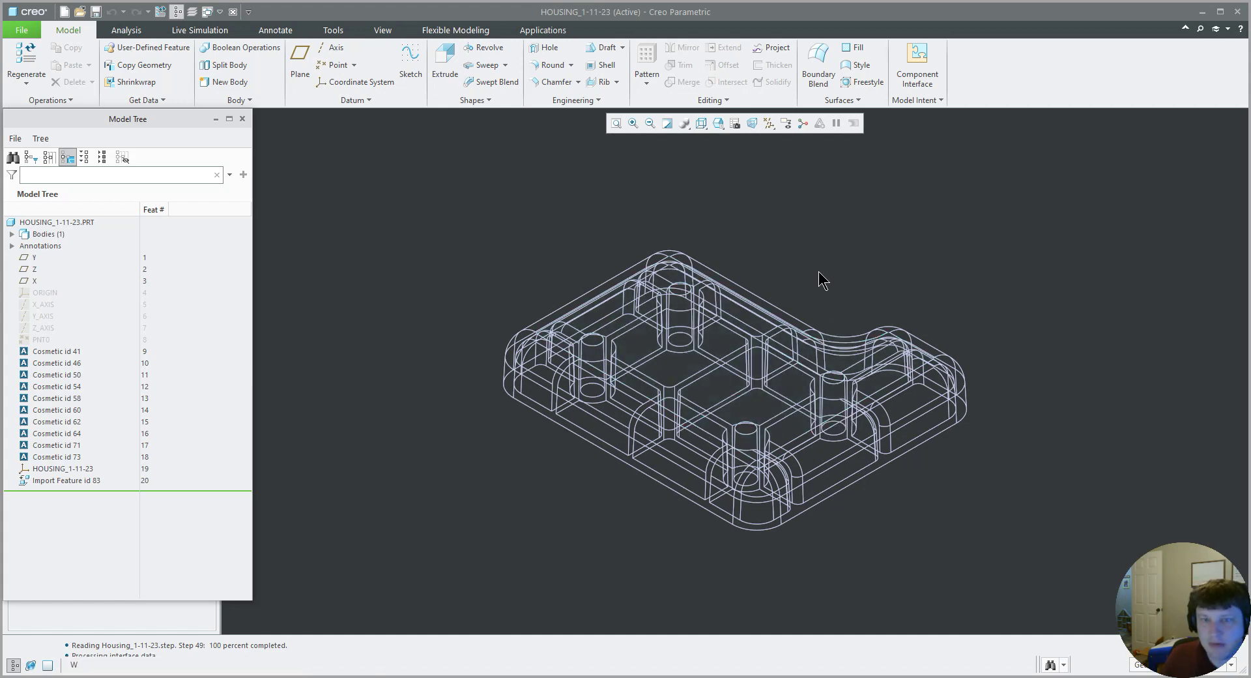
{"action": "key", "text": "h"}
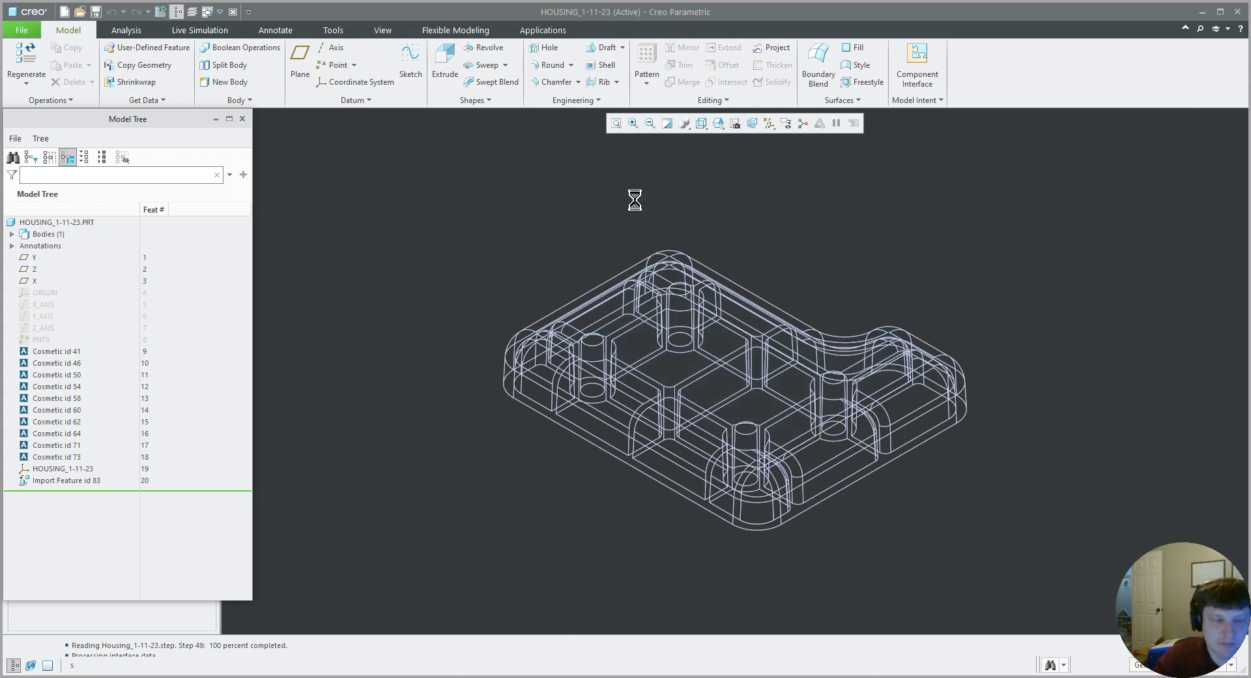
{"action": "mouse_move", "coordinate": [690, 304]}
{"action": "middle_mouse_down"}
{"action": "mouse_move", "coordinate": [690, 469]}
{"action": "mouse_move", "coordinate": [654, 395]}
{"action": "mouse_move", "coordinate": [693, 358]}
{"action": "middle_mouse_up"}
- Redefine the import feature through DataDoctor and accept the repaired housing geometry
{"action": "left_click", "coordinate": [704, 313]}
{"action": "left_click", "coordinate": [702, 278]}
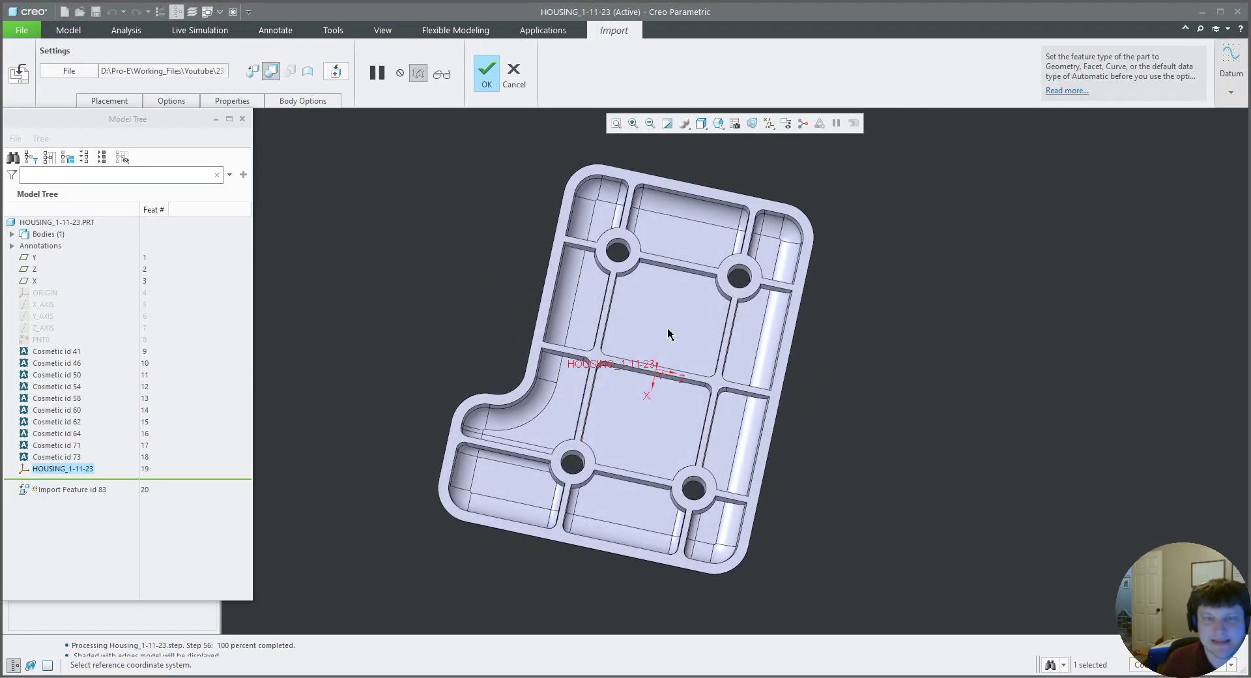
{"action": "scroll", "coordinate": [634, 362], "scroll_direction": "up", "scroll_amount": 4}
{"action": "middle_click_drag", "start_coordinate": [633, 361], "coordinate": [564, 327]}
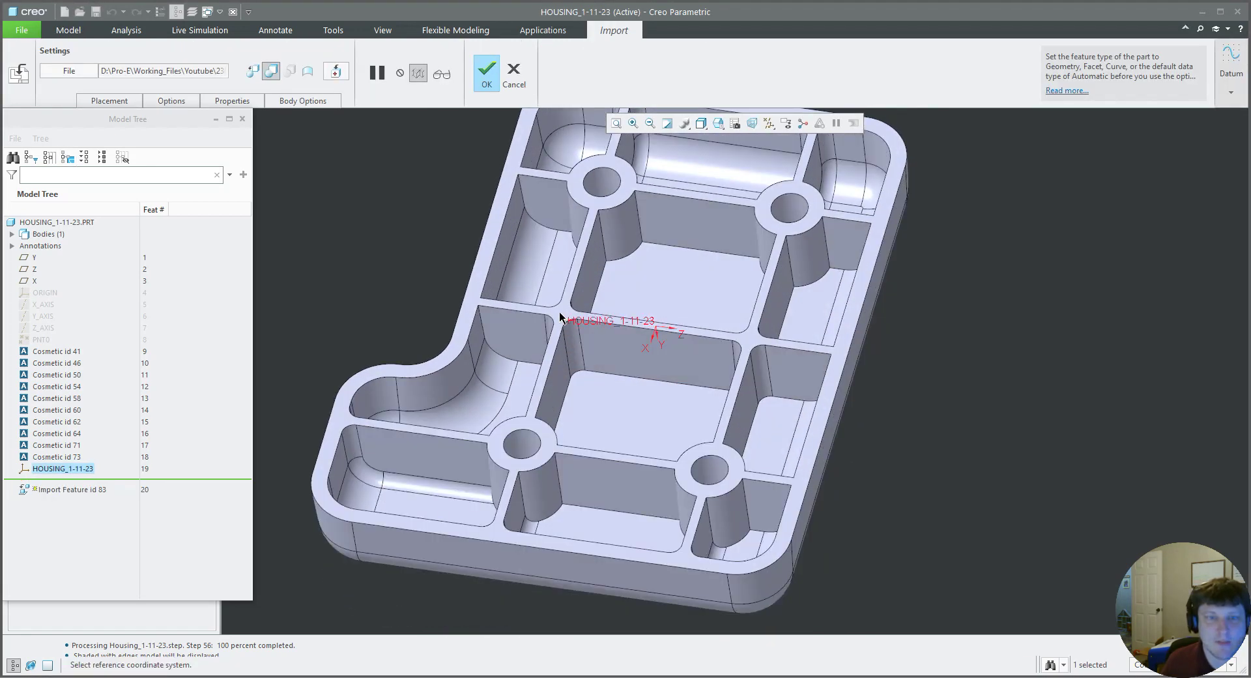
{"action": "left_click", "coordinate": [342, 71]}
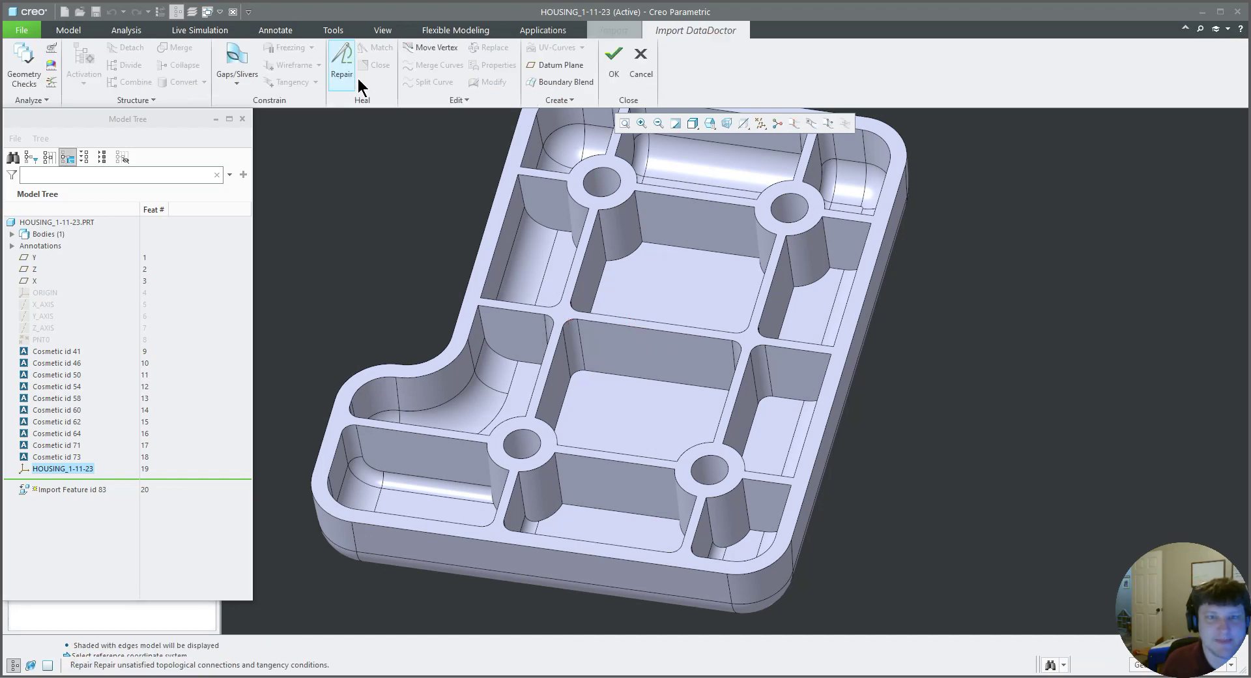
{"action": "left_click", "coordinate": [561, 306]}
{"action": "left_click", "coordinate": [561, 306], "text": "ctrl"}
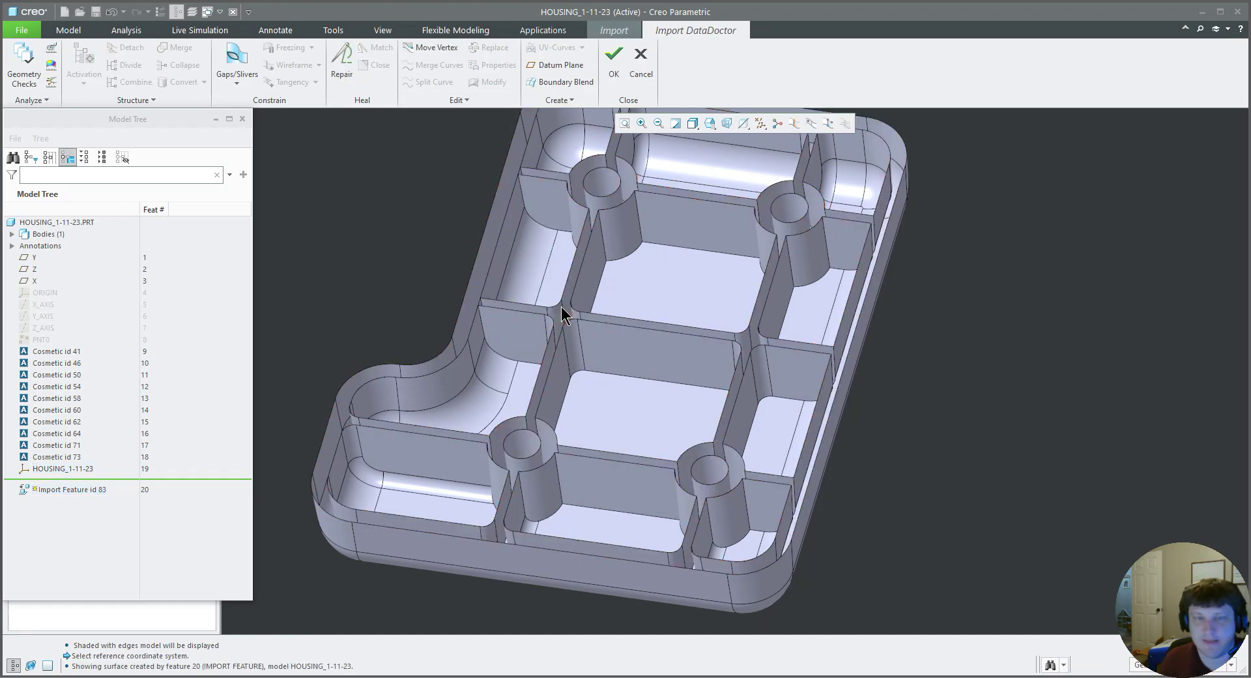
{"action": "left_click", "coordinate": [613, 57]}
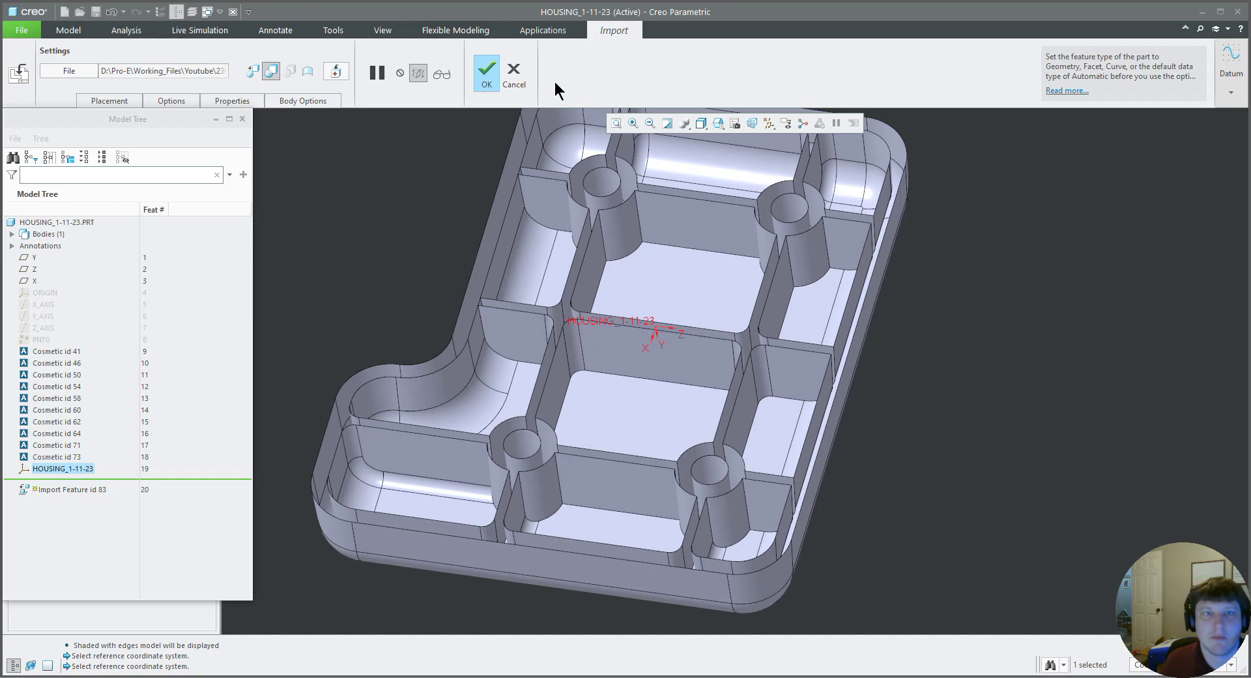
{"action": "left_click", "coordinate": [485, 65]}
- Show the housing in wireframe and orbit it to inspect its pockets
{"action": "middle_click_drag", "start_coordinate": [509, 181], "coordinate": [410, 265]}
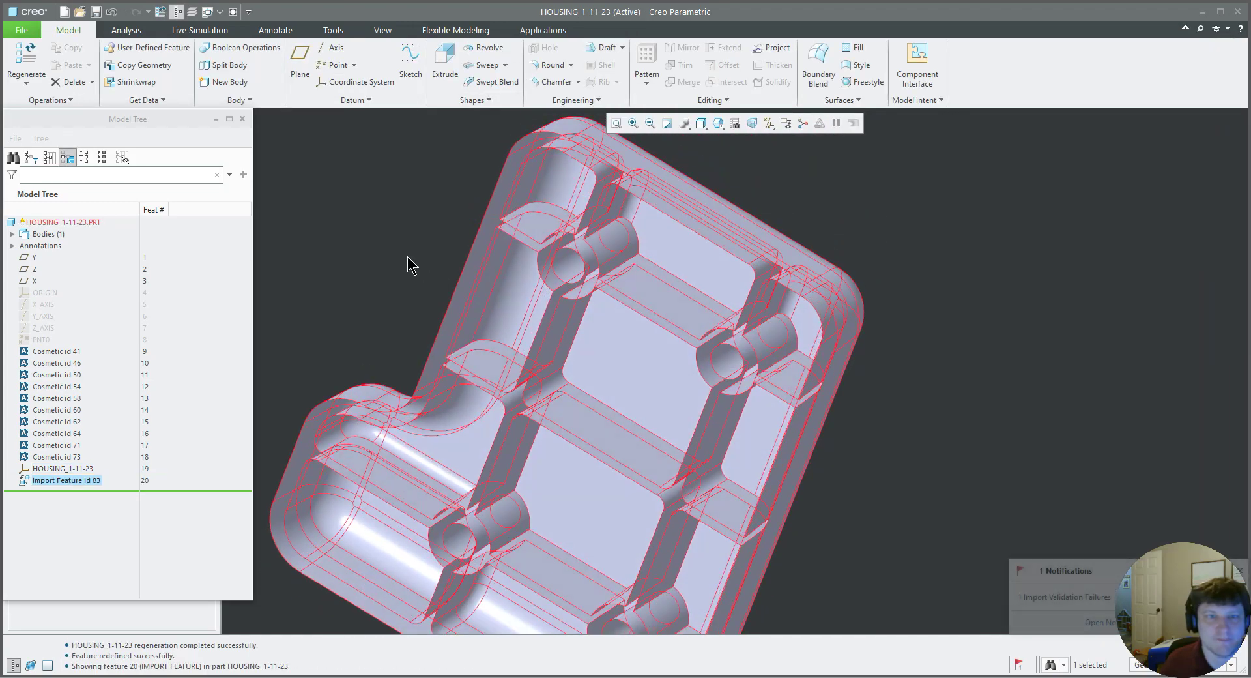
{"action": "key", "text": "ctrl+6"}
{"action": "mouse_move", "coordinate": [372, 226]}
{"action": "middle_mouse_down"}
{"action": "mouse_move", "coordinate": [382, 290]}
{"action": "mouse_move", "coordinate": [330, 346]}
{"action": "mouse_move", "coordinate": [293, 327]}
{"action": "mouse_move", "coordinate": [456, 271]}
{"action": "mouse_move", "coordinate": [533, 287]}
{"action": "mouse_move", "coordinate": [428, 347]}
{"action": "mouse_move", "coordinate": [427, 316]}
{"action": "middle_mouse_up"}
{"action": "scroll", "coordinate": [444, 337], "scroll_direction": "up", "scroll_amount": 3}
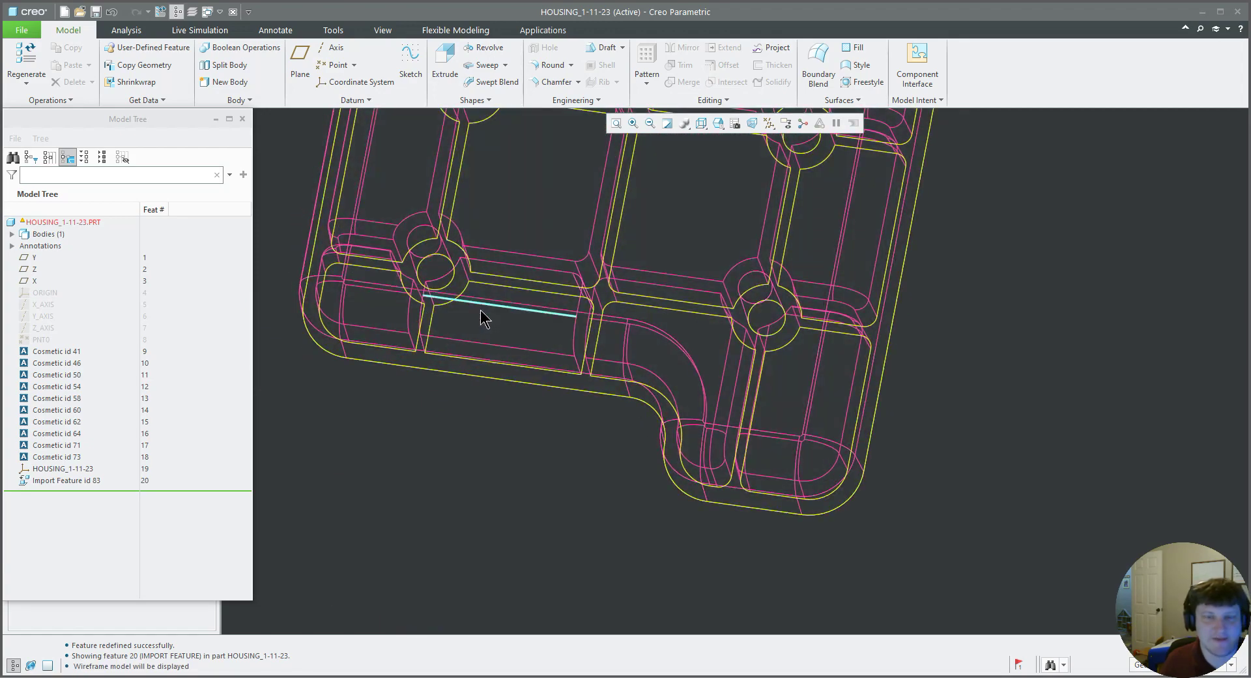
{"action": "key", "text": "ctrl+d"}
{"action": "middle_click_drag", "start_coordinate": [511, 363], "coordinate": [487, 397]}
{"action": "key", "text": "ctrl+6"}
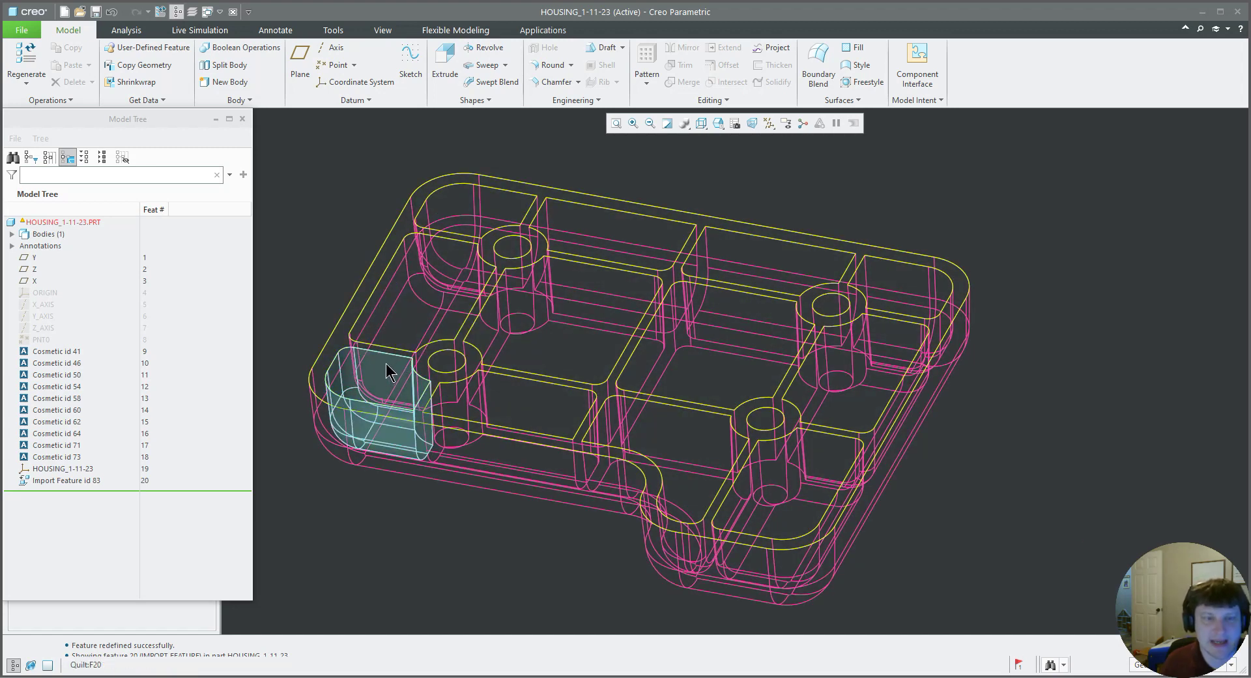
{"action": "key", "text": "ctrl+6"}
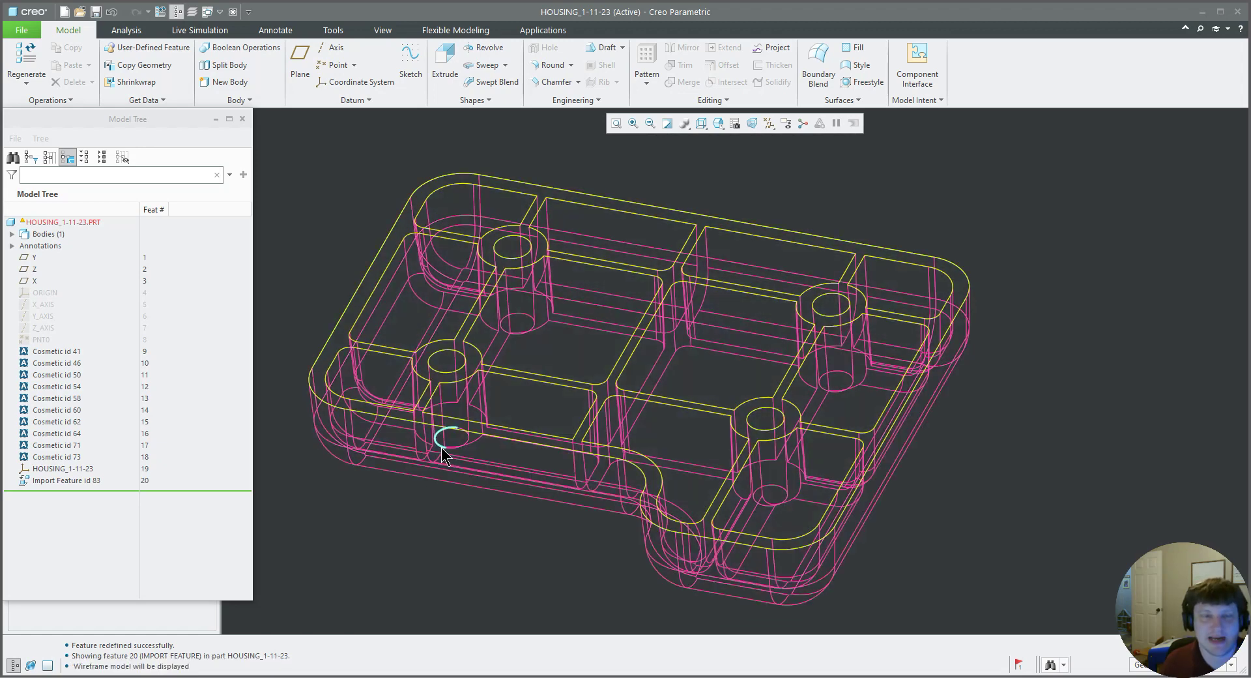
{"action": "middle_click_drag", "start_coordinate": [451, 440], "coordinate": [435, 291]}
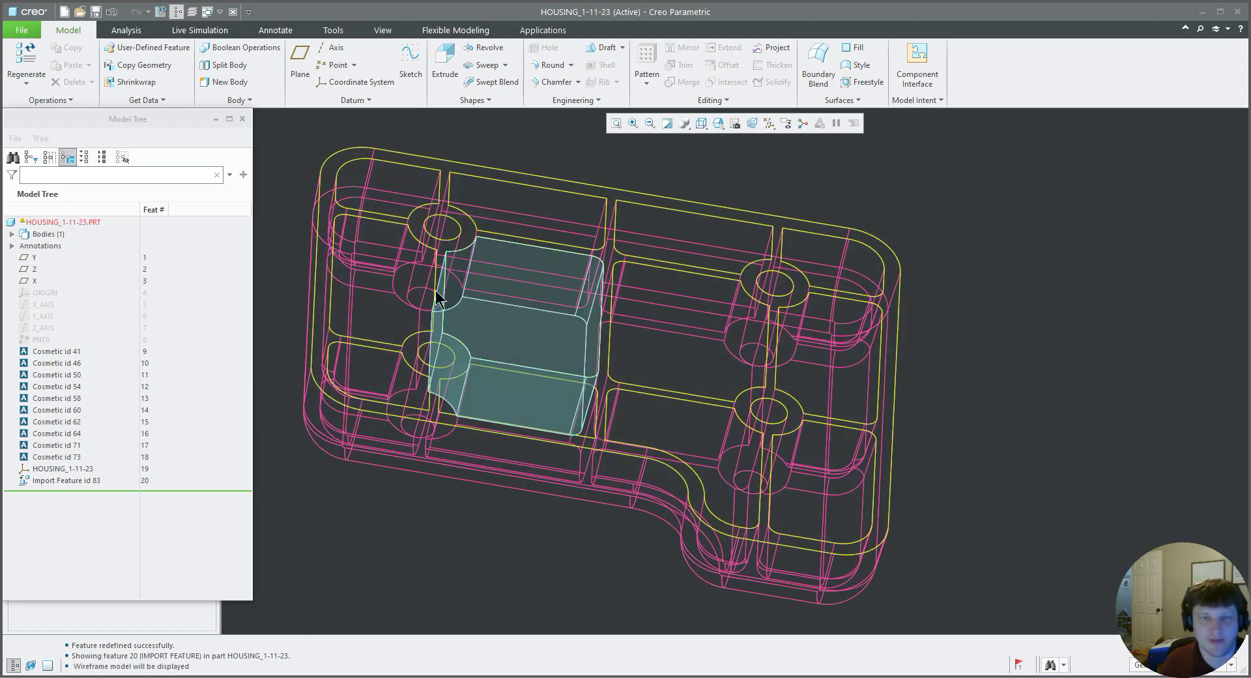
{"action": "middle_click_drag", "start_coordinate": [500, 438], "coordinate": [411, 315]}
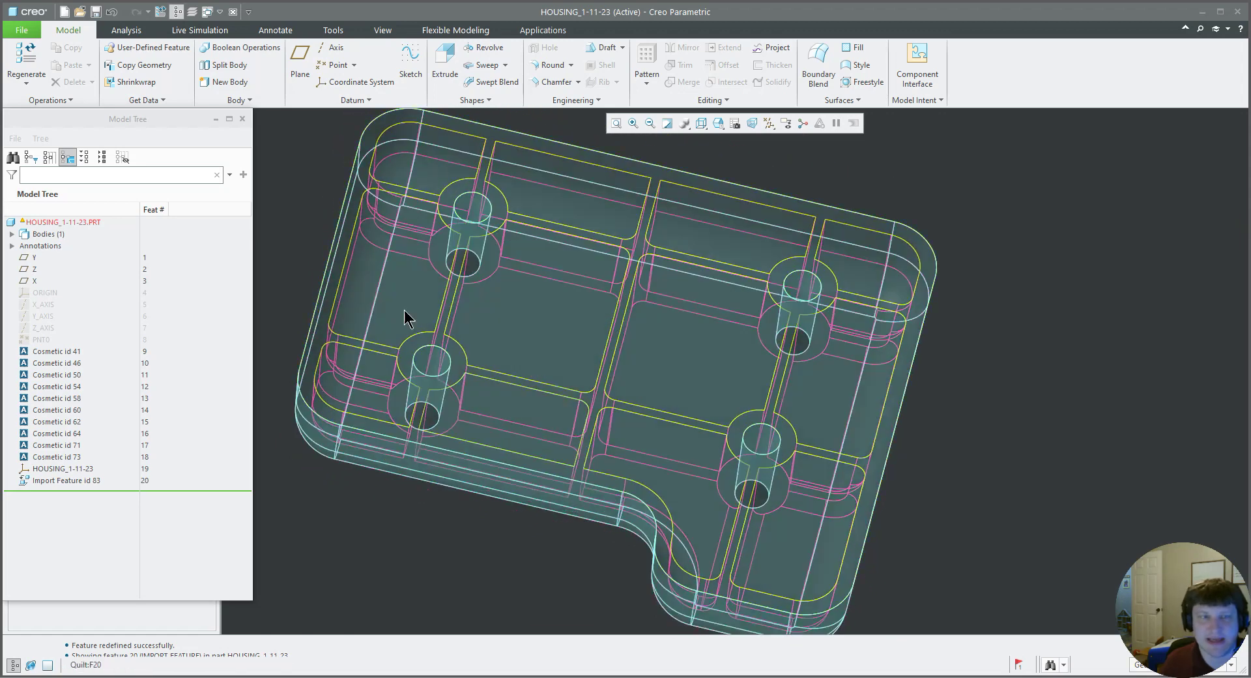
{"action": "key", "text": "ctrl+g"}
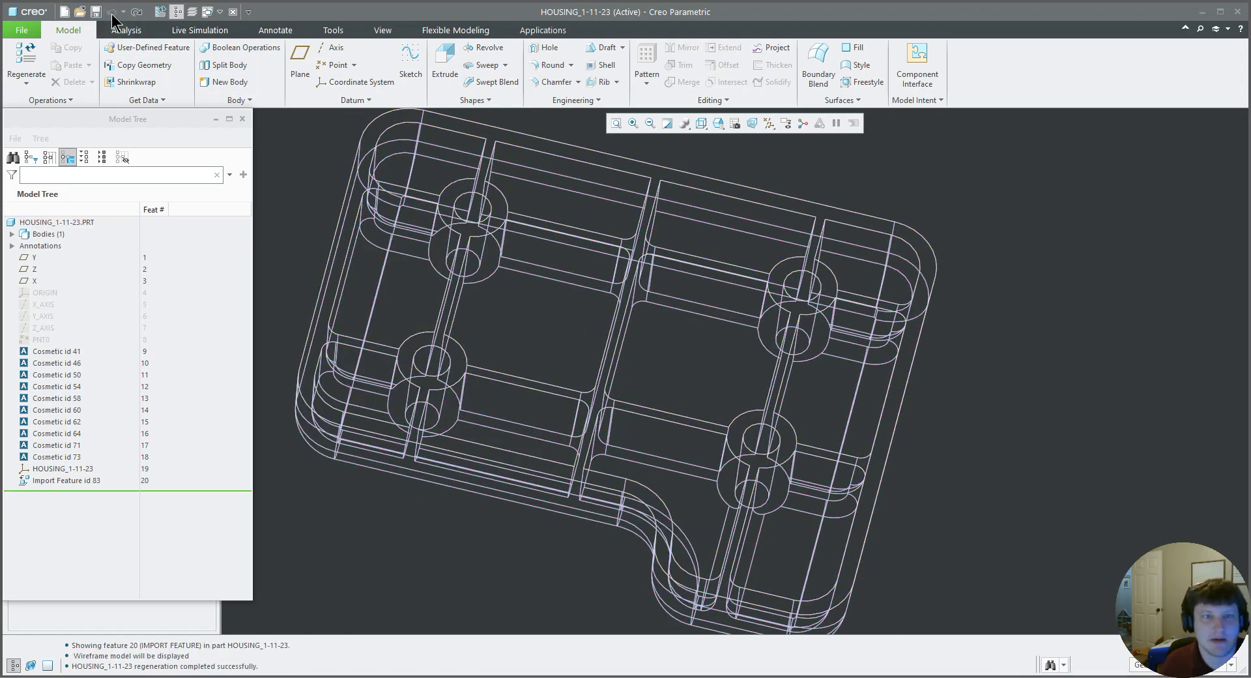
{"action": "scroll", "coordinate": [420, 280], "scroll_direction": "down", "scroll_amount": 3}
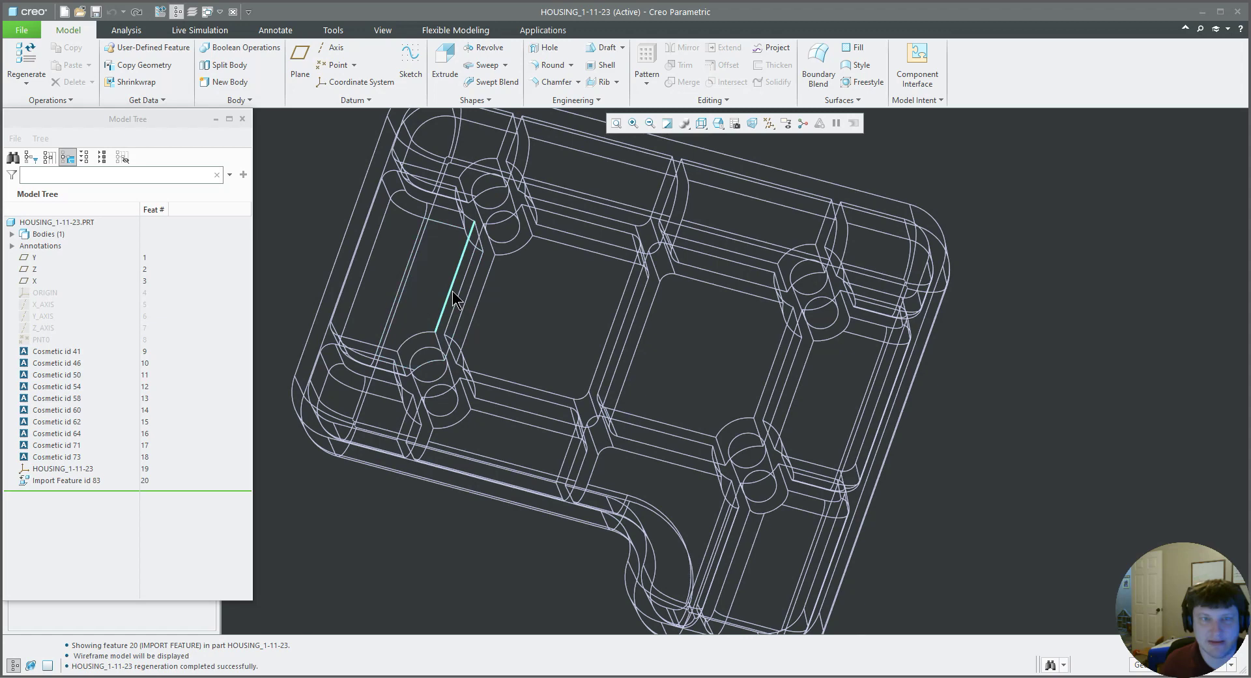
{"action": "key", "text": "ctrl+d"}
{"action": "mouse_move", "coordinate": [469, 272]}
{"action": "middle_mouse_down"}
{"action": "mouse_move", "coordinate": [446, 302]}
{"action": "mouse_move", "coordinate": [463, 391]}
{"action": "middle_mouse_up"}
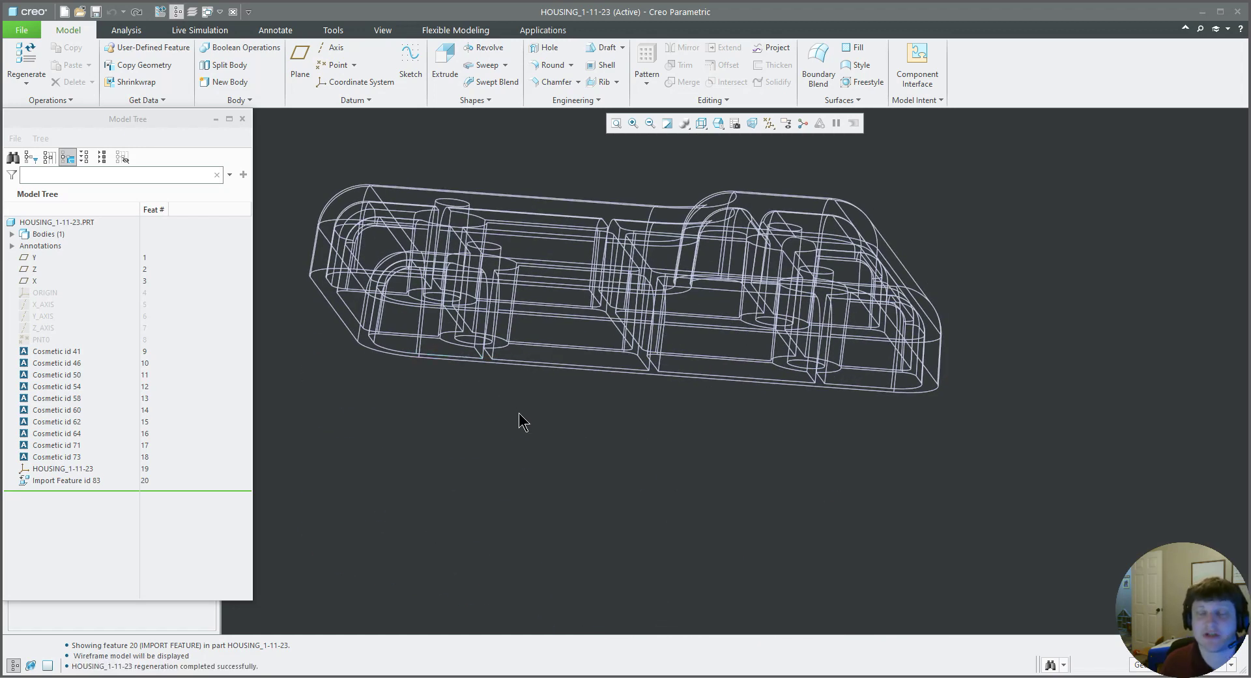
{"action": "middle_click_drag", "start_coordinate": [523, 411], "coordinate": [528, 426]}
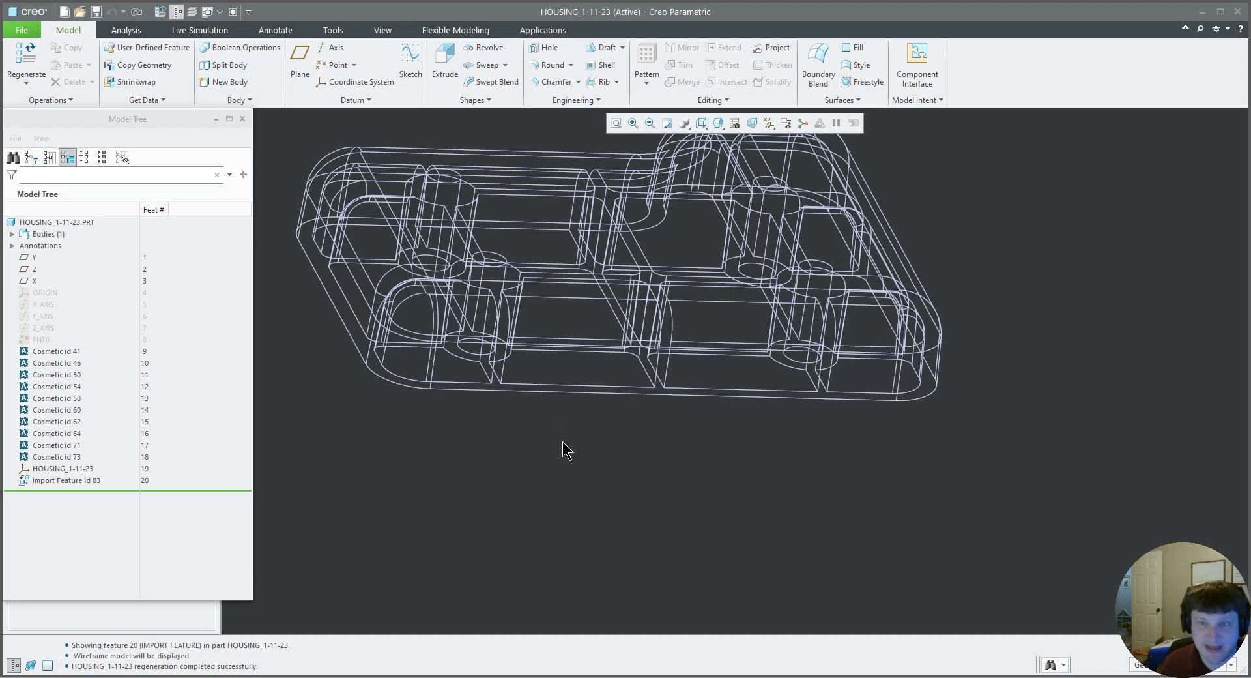
{"action": "middle_click_drag", "start_coordinate": [562, 442], "coordinate": [562, 462]}
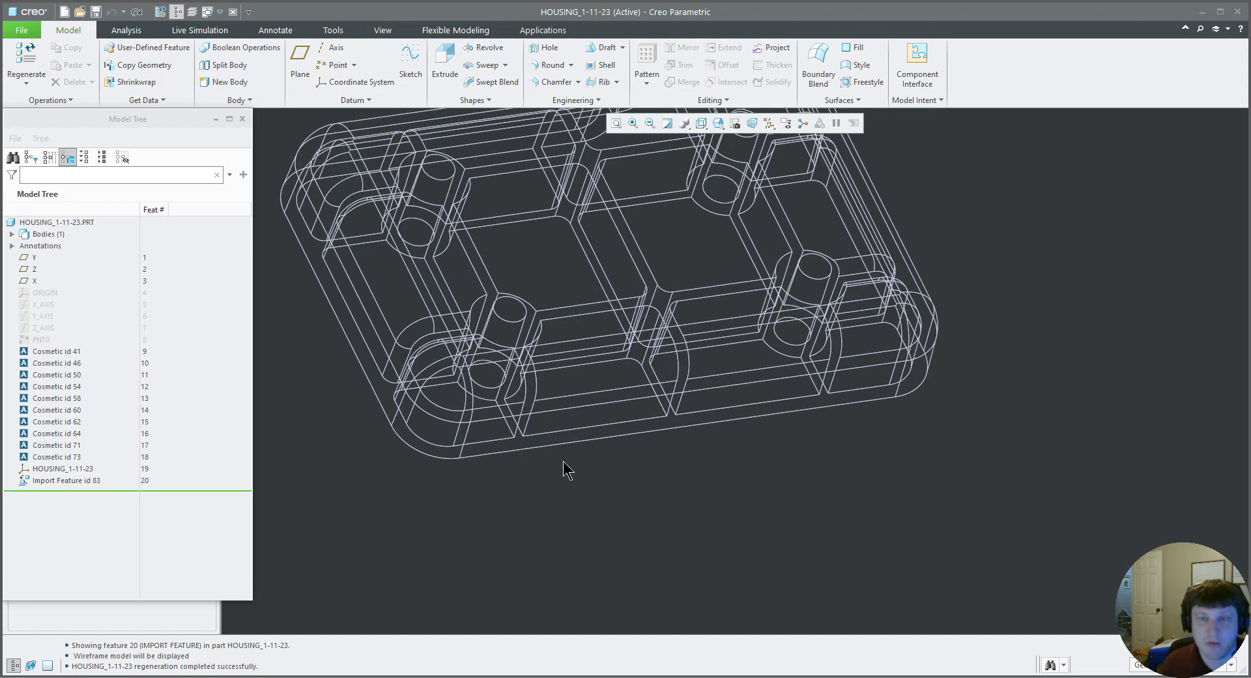
{"action": "scroll", "coordinate": [561, 478], "scroll_direction": "down", "scroll_amount": 3}
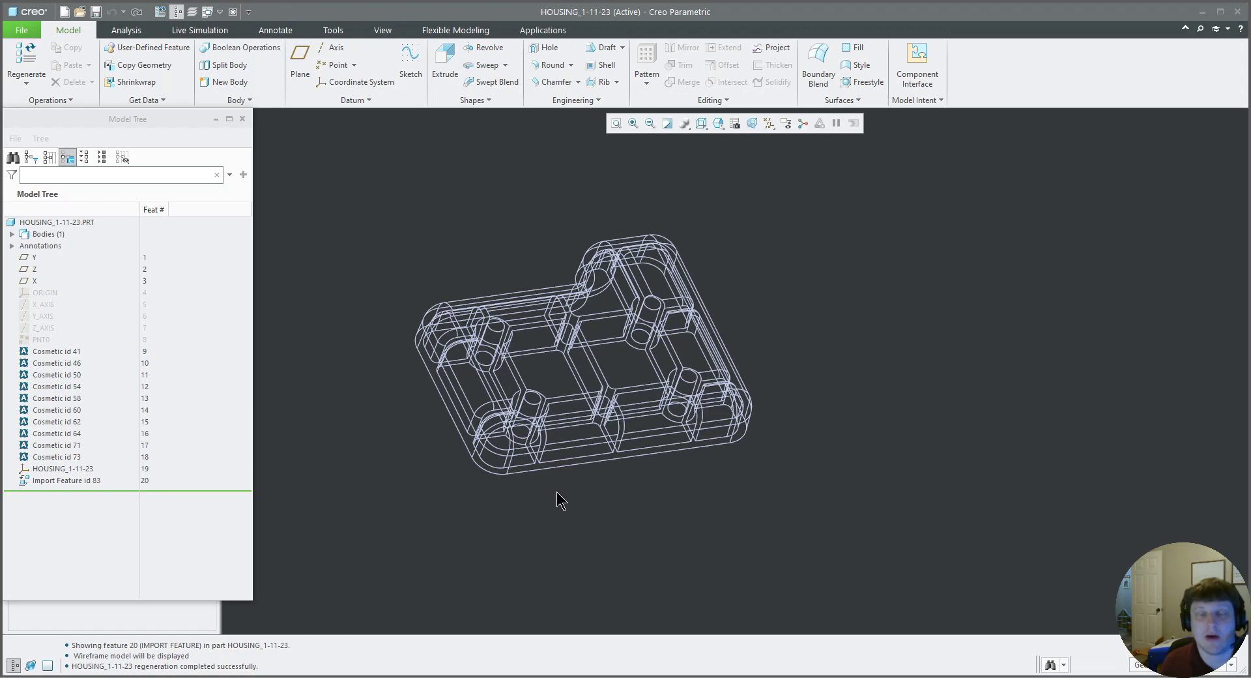
{"action": "middle_click_drag", "start_coordinate": [521, 391], "coordinate": [518, 367]}
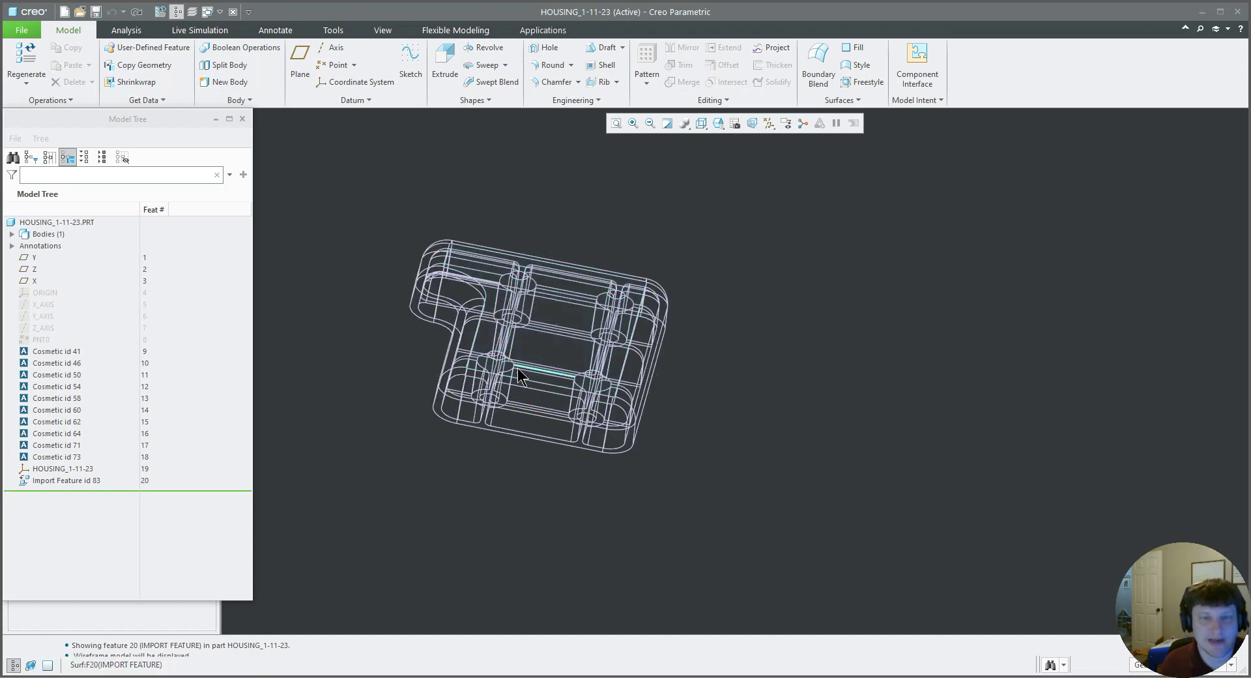
{"action": "key", "text": "ctrl+g"}
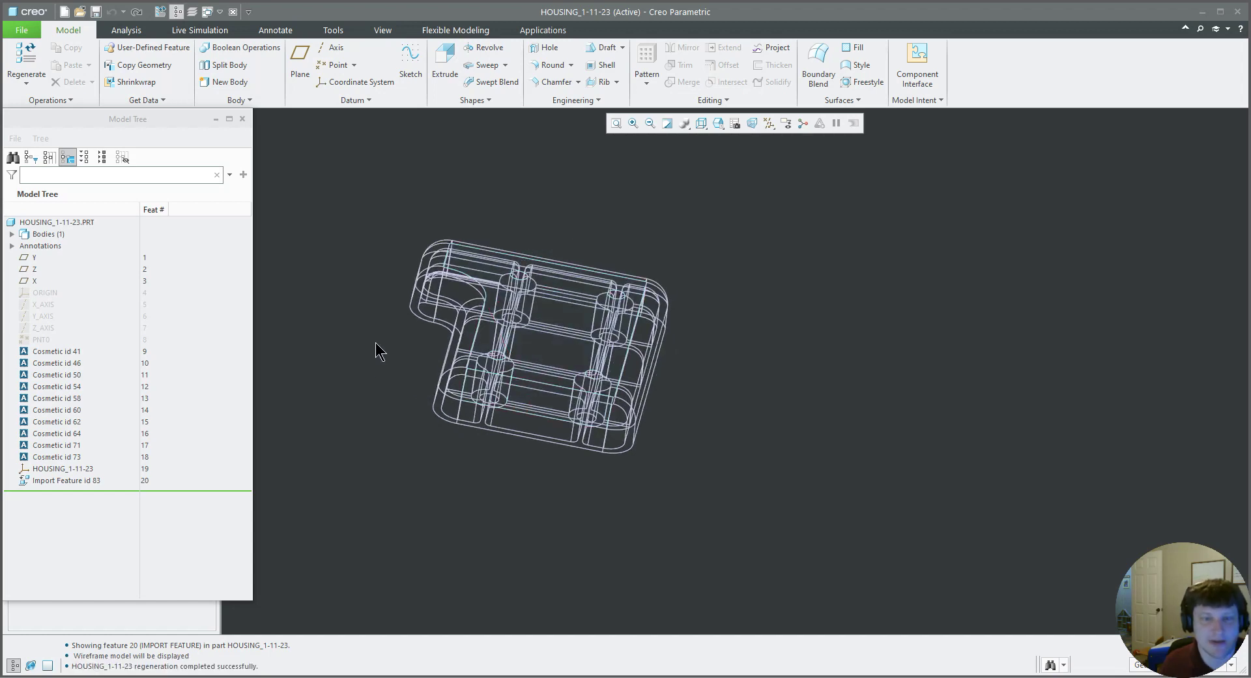
- Save the housing part and create a new assembly named COPY
{"action": "key", "text": "ctrl+g"}
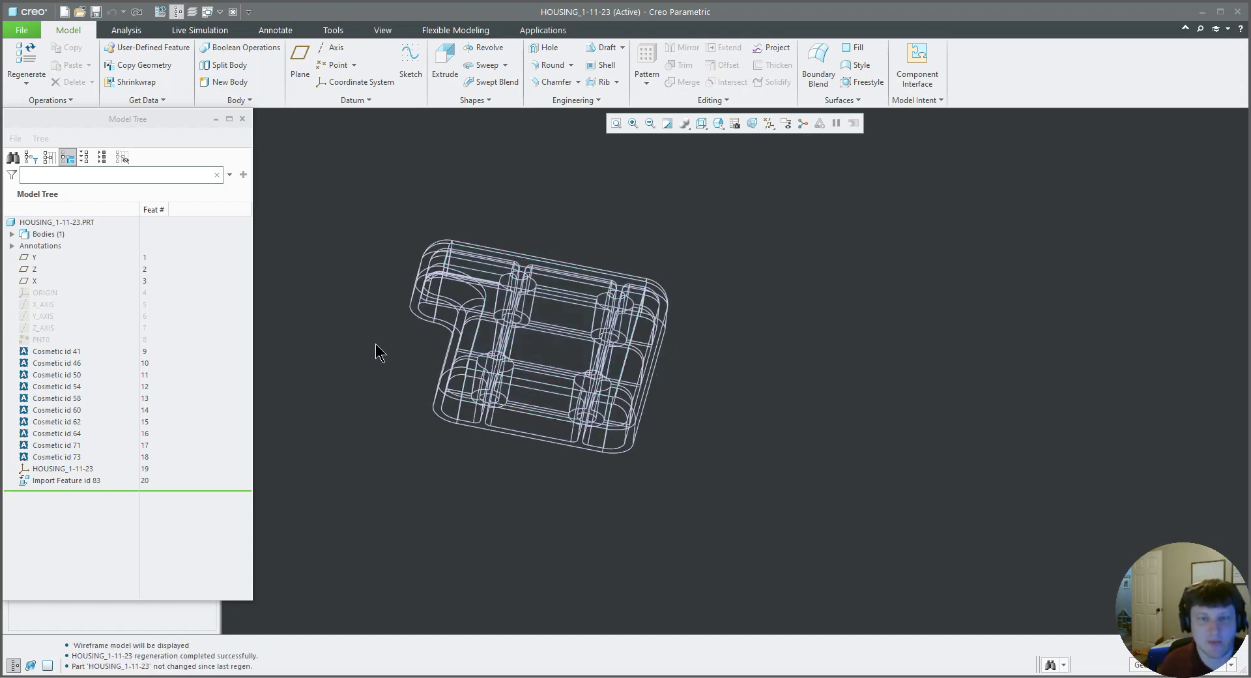
{"action": "key", "text": "ctrl+s"}
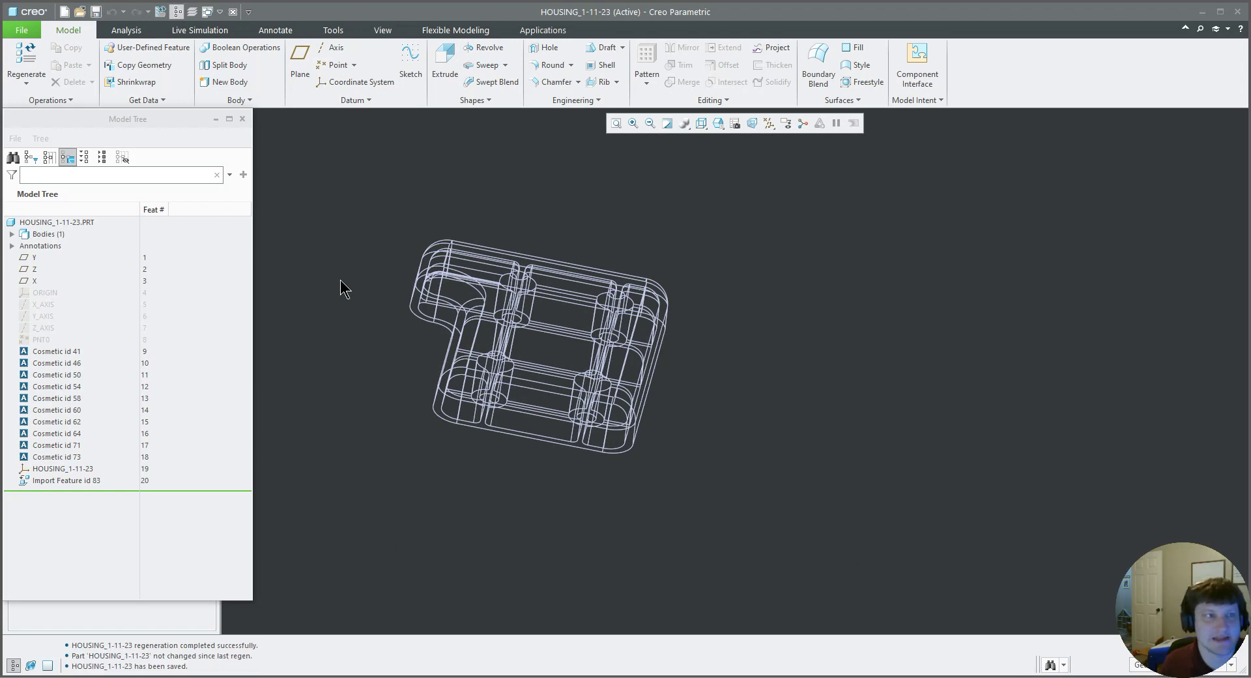
{"action": "left_click", "coordinate": [30, 32]}
{"action": "left_click", "coordinate": [30, 30]}
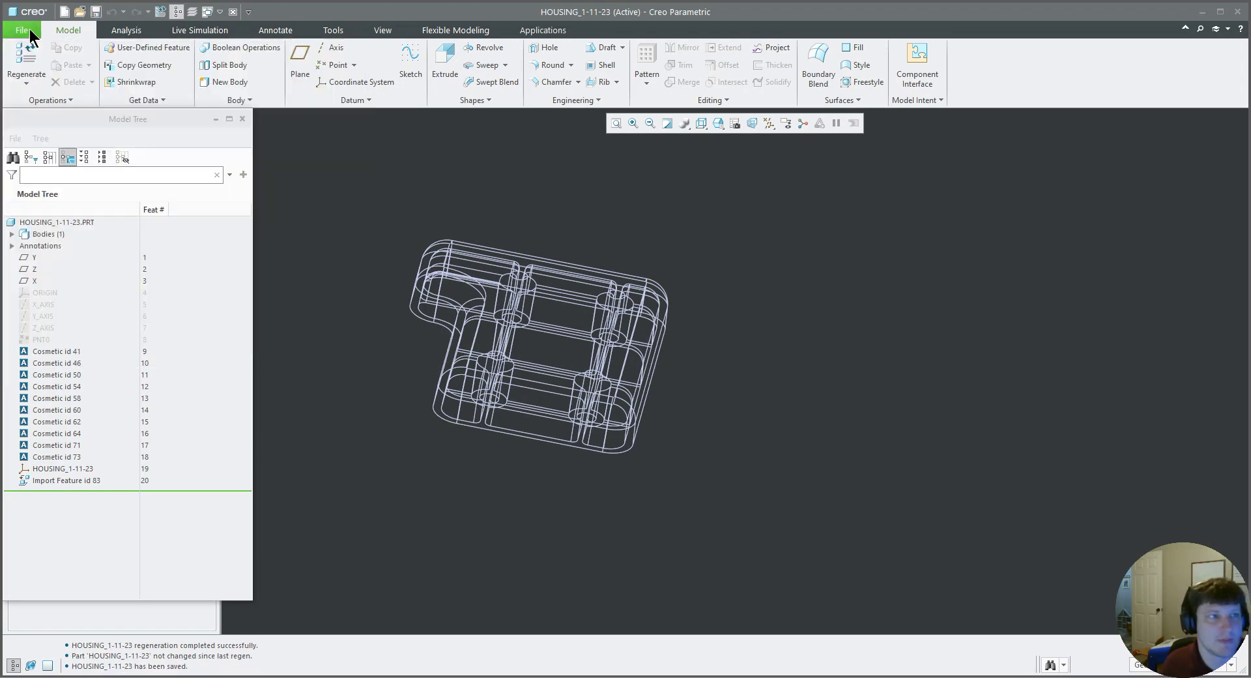
{"action": "left_click", "coordinate": [29, 30]}
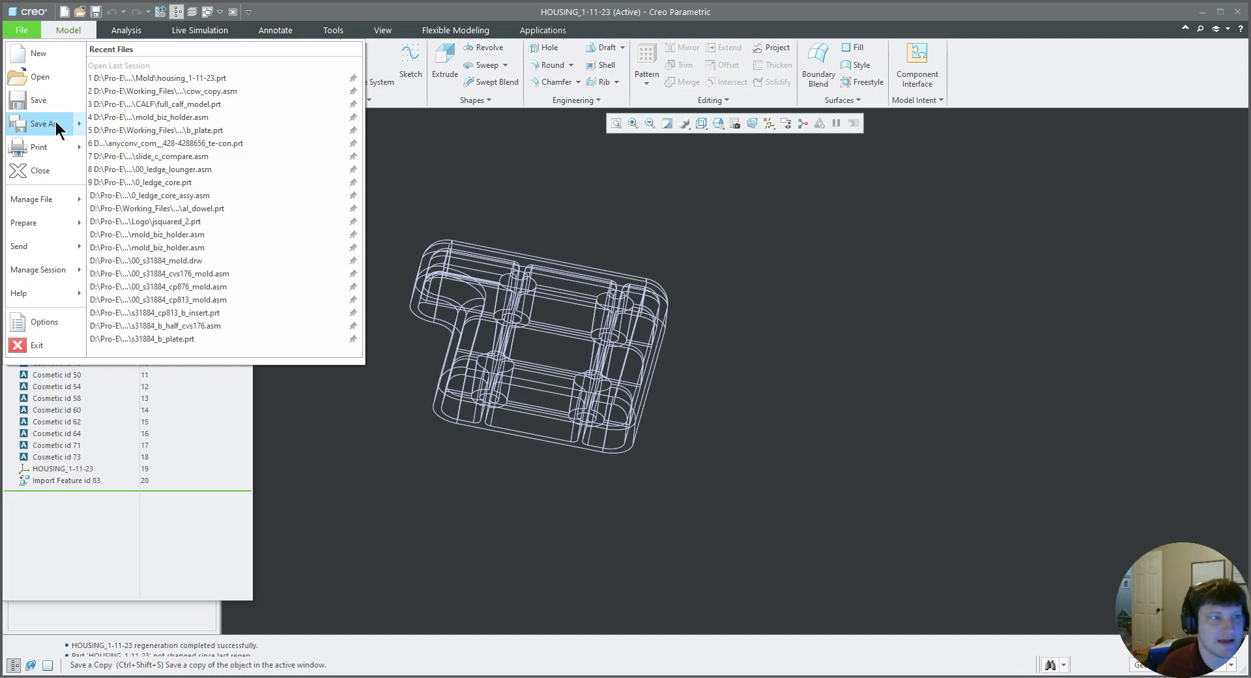
{"action": "mouse_move", "coordinate": [56, 122]}
{"action": "left_click", "coordinate": [379, 156]}
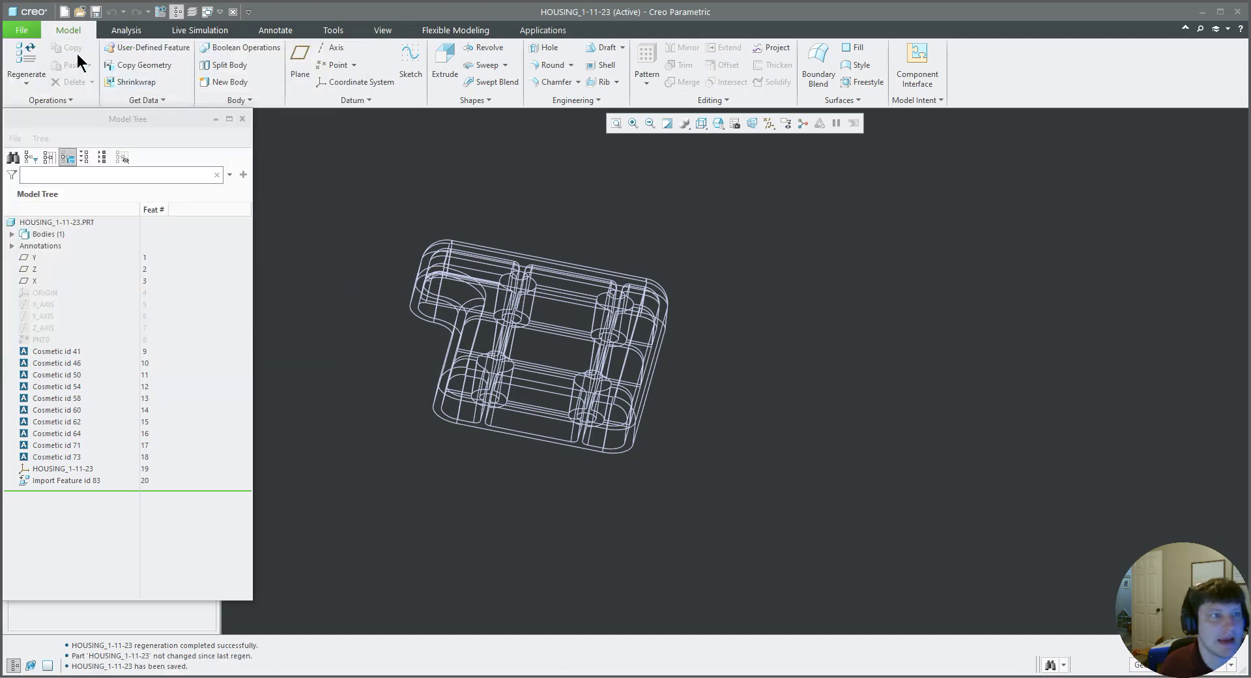
{"action": "left_click", "coordinate": [21, 30]}
{"action": "left_click", "coordinate": [43, 58]}
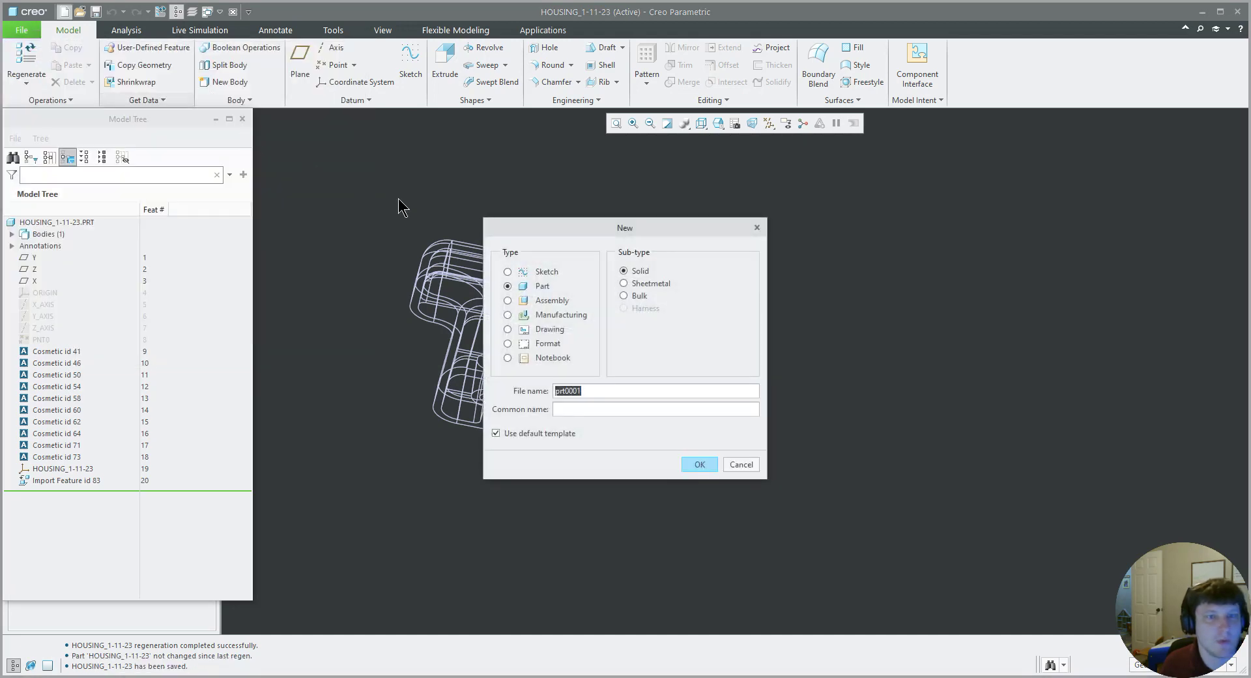
{"action": "left_click", "coordinate": [547, 301]}
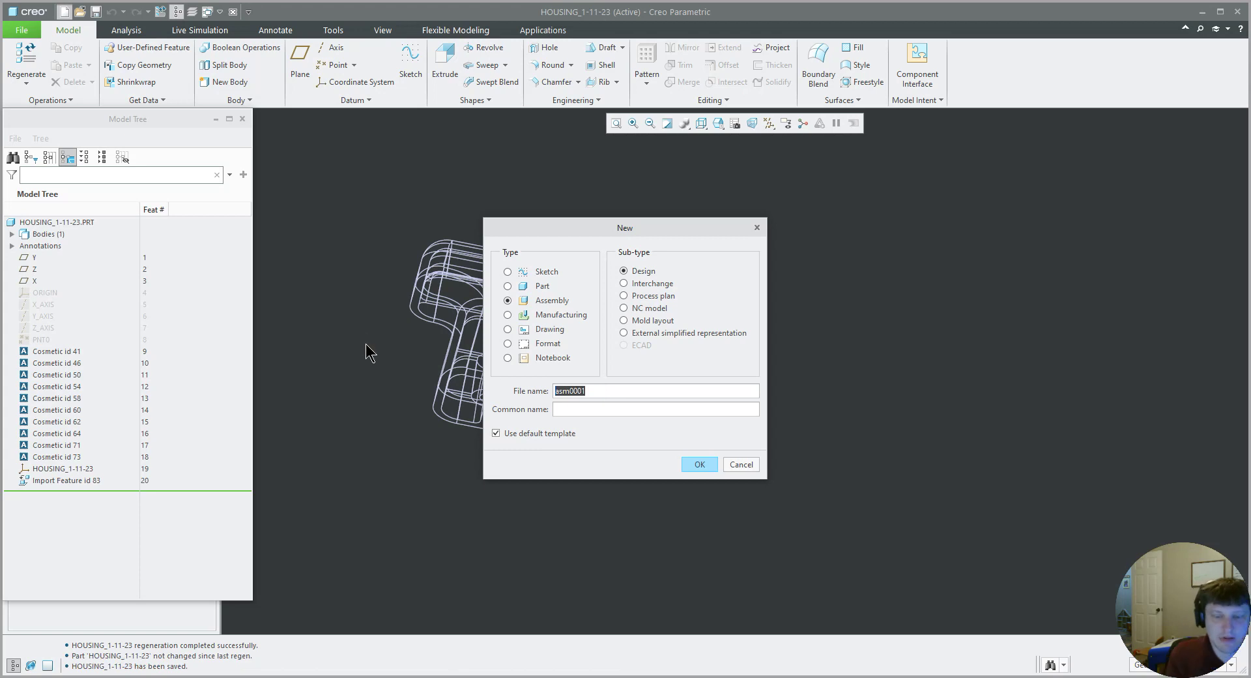
{"action": "type", "text": "copy"}
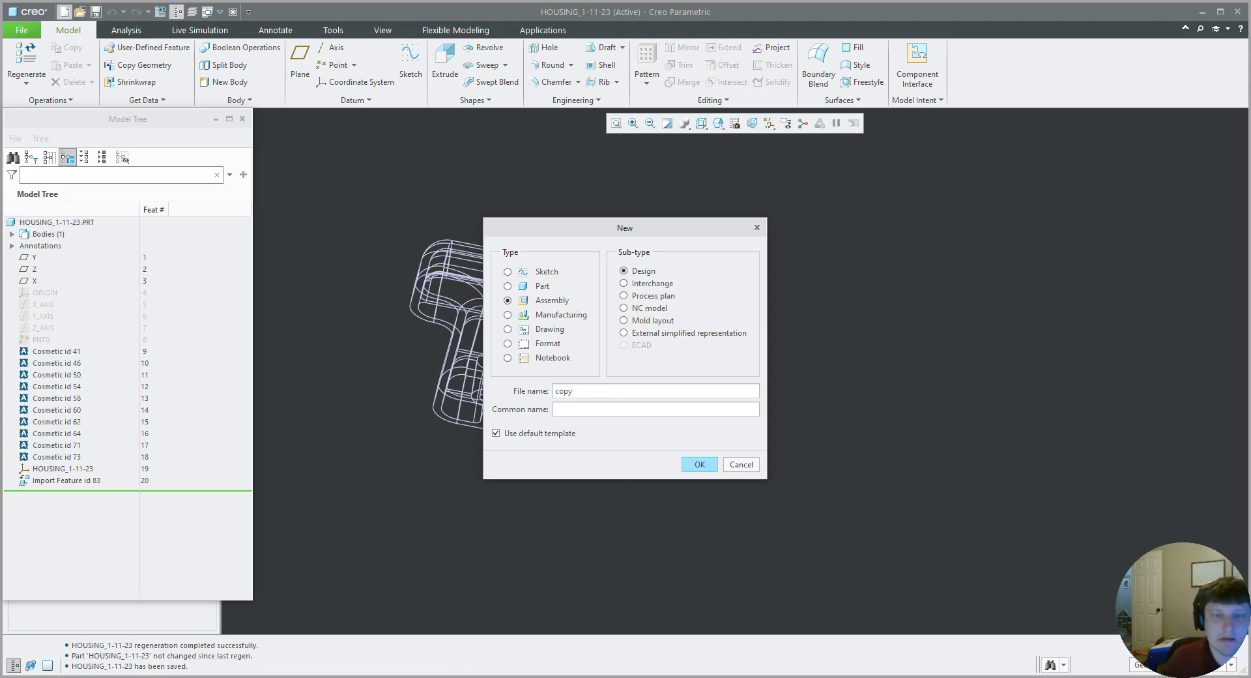
{"action": "left_click", "coordinate": [699, 463]}
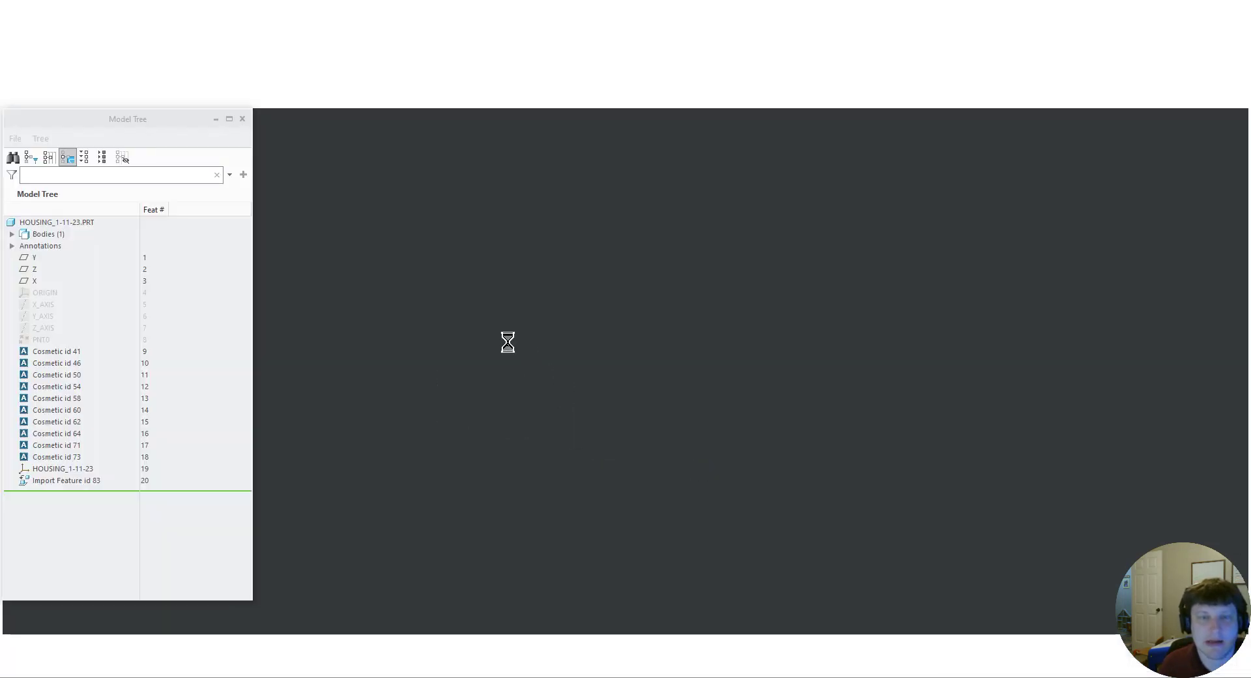
- Assemble housing_1-11-23.prt into COPY with the Default constraint
{"action": "left_click", "coordinate": [215, 54]}
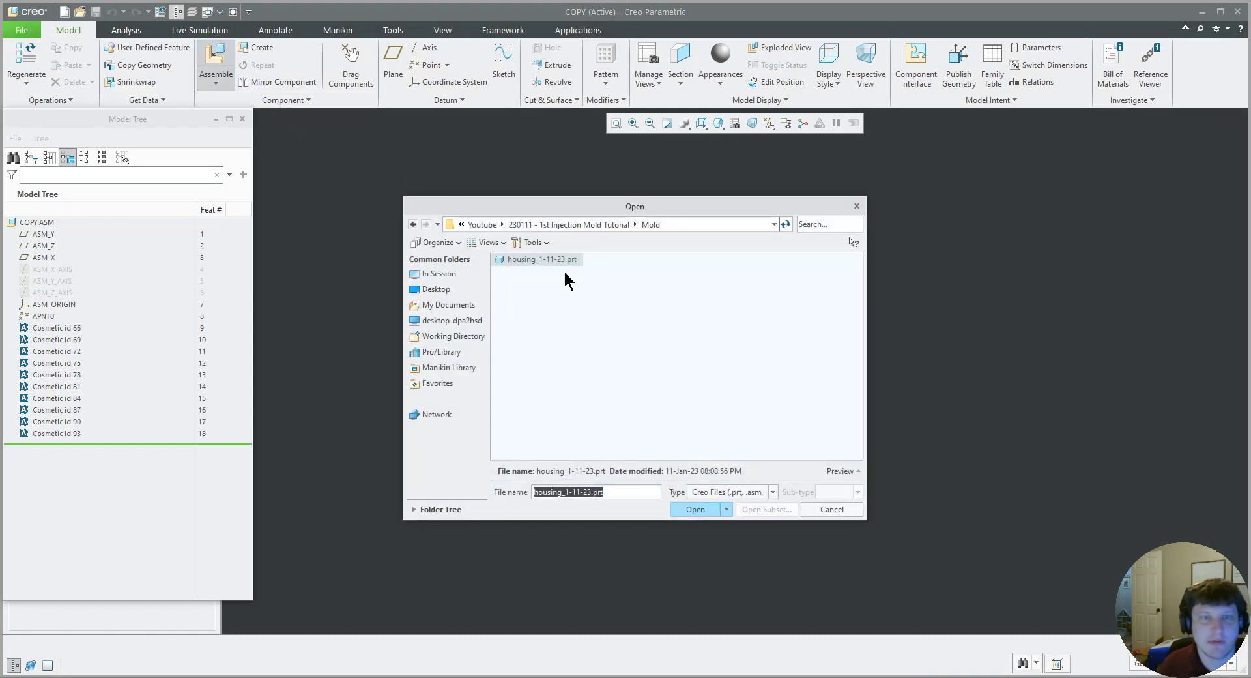
{"action": "double_click", "coordinate": [546, 260]}
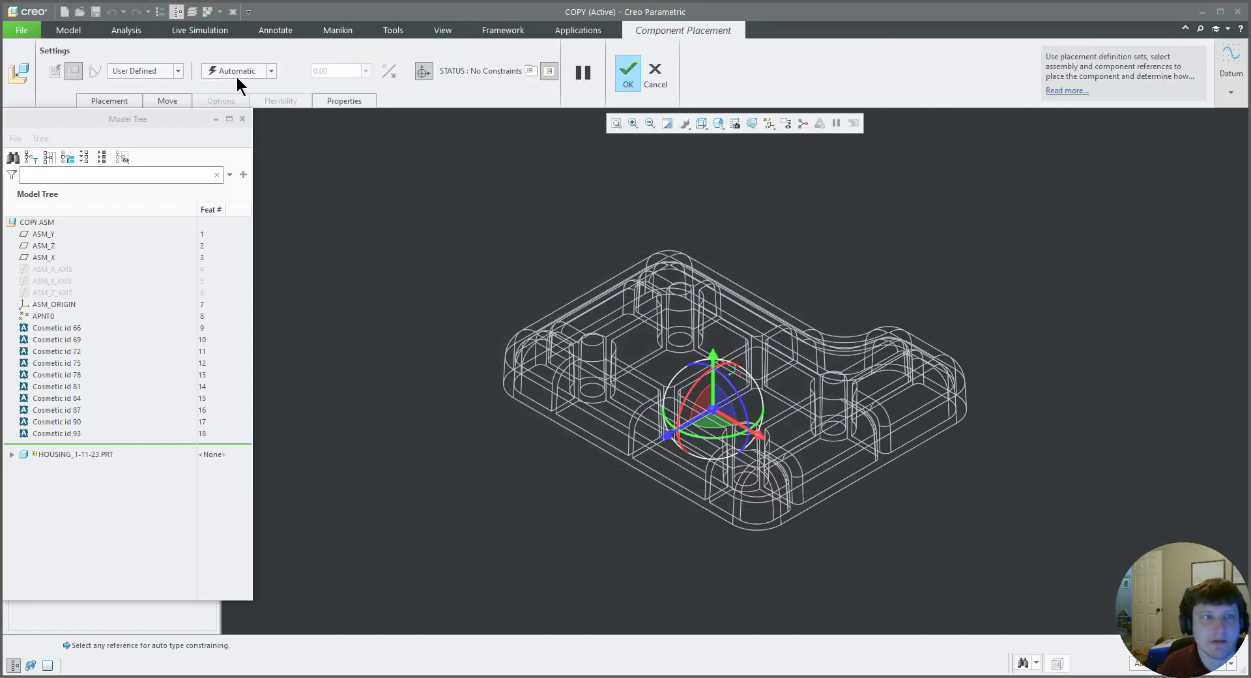
{"action": "left_click", "coordinate": [237, 72]}
{"action": "left_click", "coordinate": [251, 196]}
- Create part COPY_PRT in the assembly as a copy of start_part.prt, fixed in place
{"action": "middle_click", "coordinate": [391, 274]}
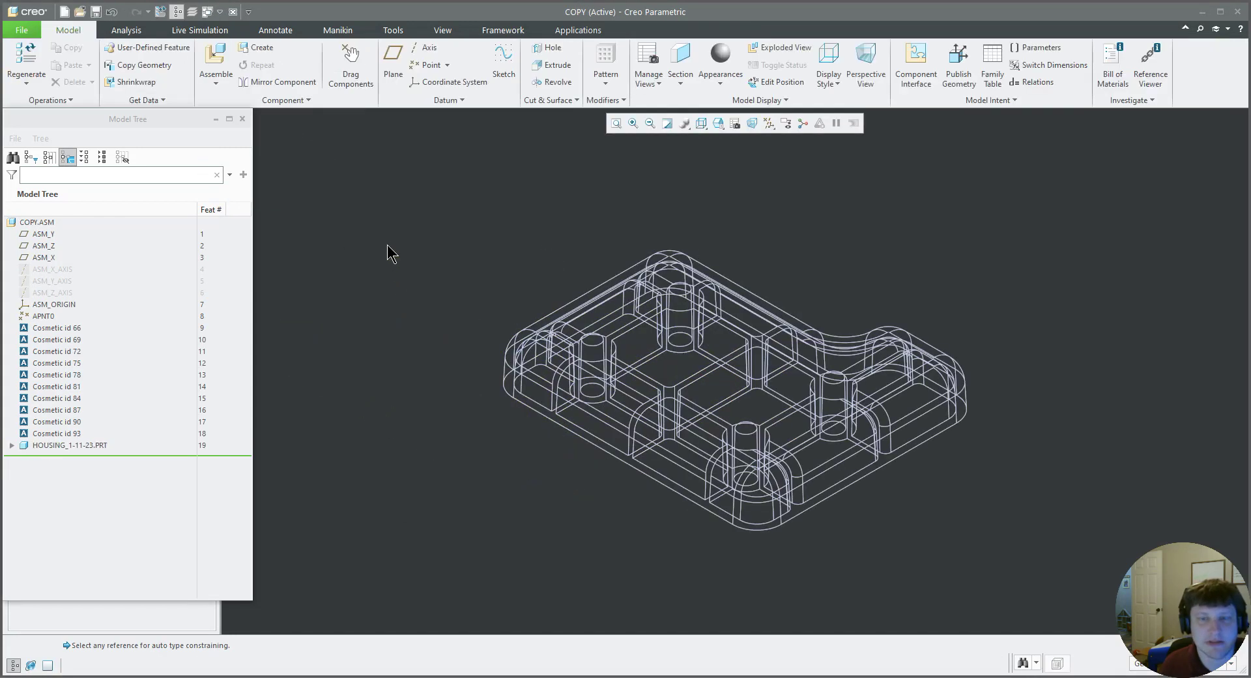
{"action": "left_click", "coordinate": [258, 47]}
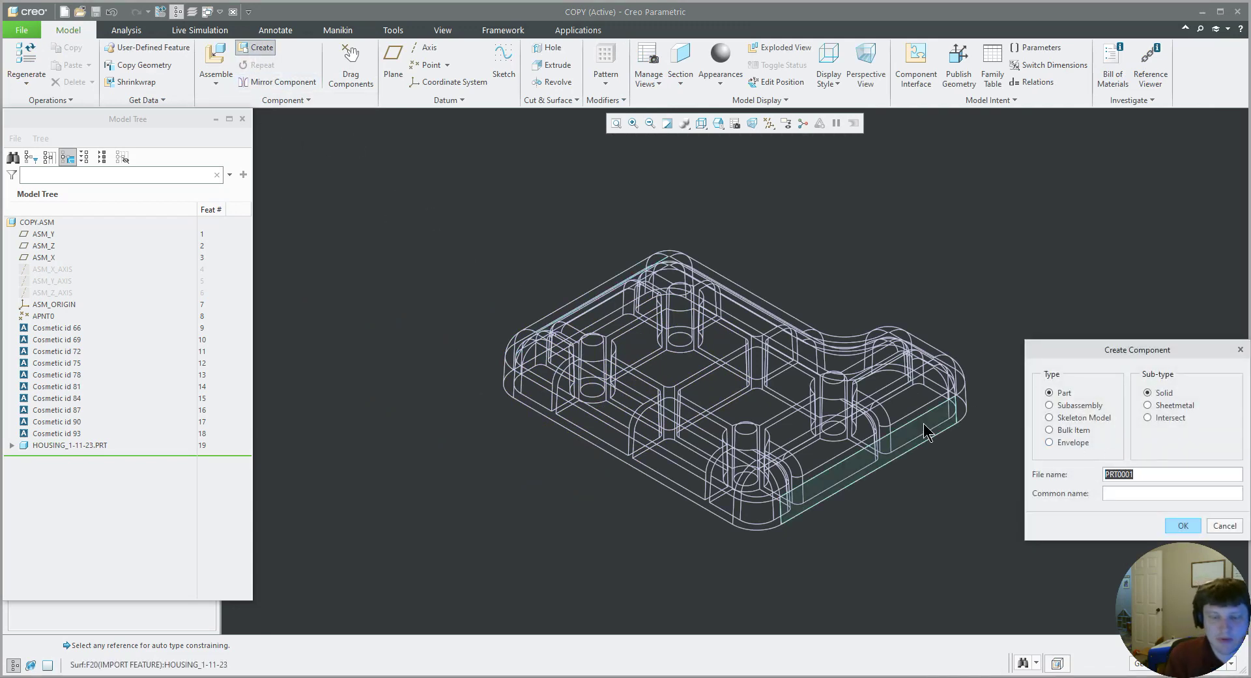
{"action": "type", "text": "cop"}
{"action": "type", "text": "_+"}
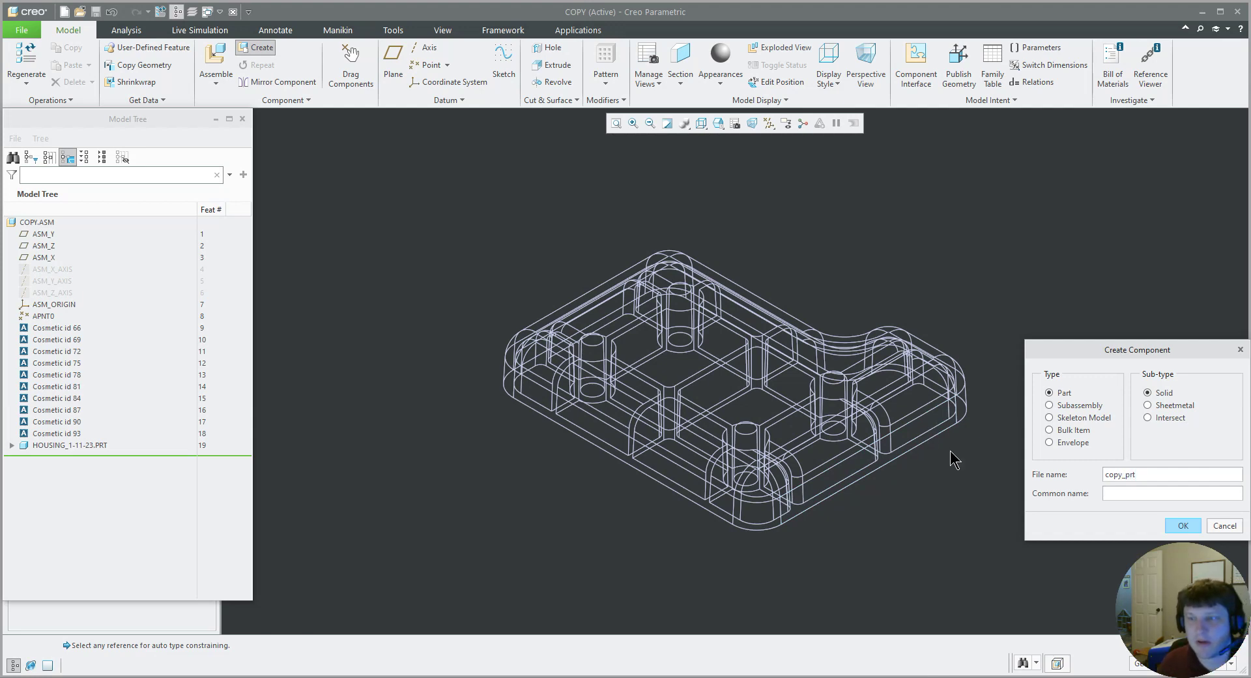
{"action": "left_click", "coordinate": [1181, 525]}
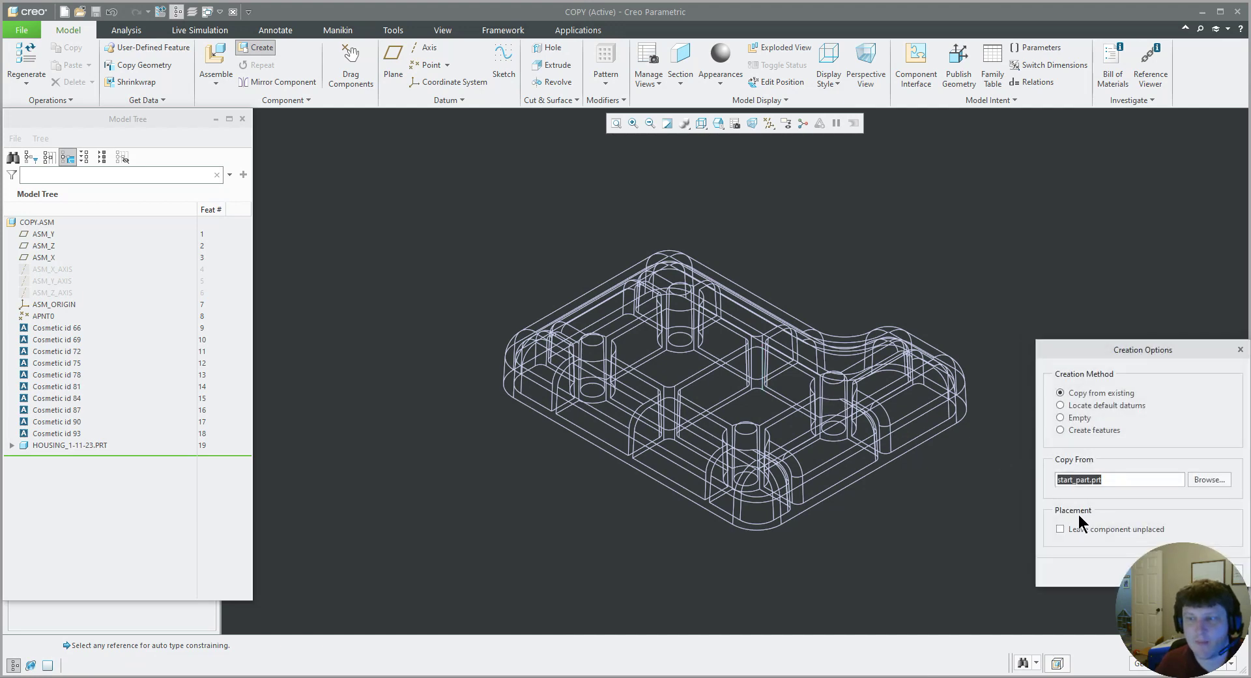
{"action": "left_click_drag", "start_coordinate": [1106, 357], "coordinate": [1022, 232]}
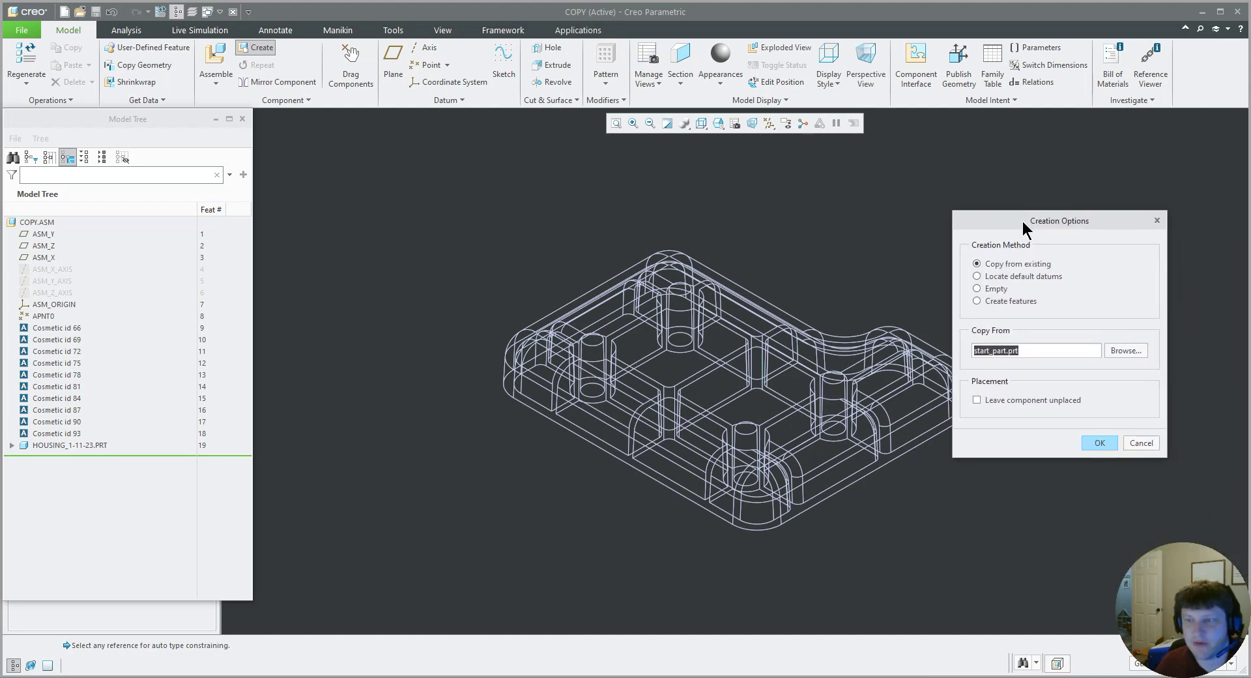
{"action": "left_click", "coordinate": [1098, 439]}
{"action": "left_click", "coordinate": [259, 73]}
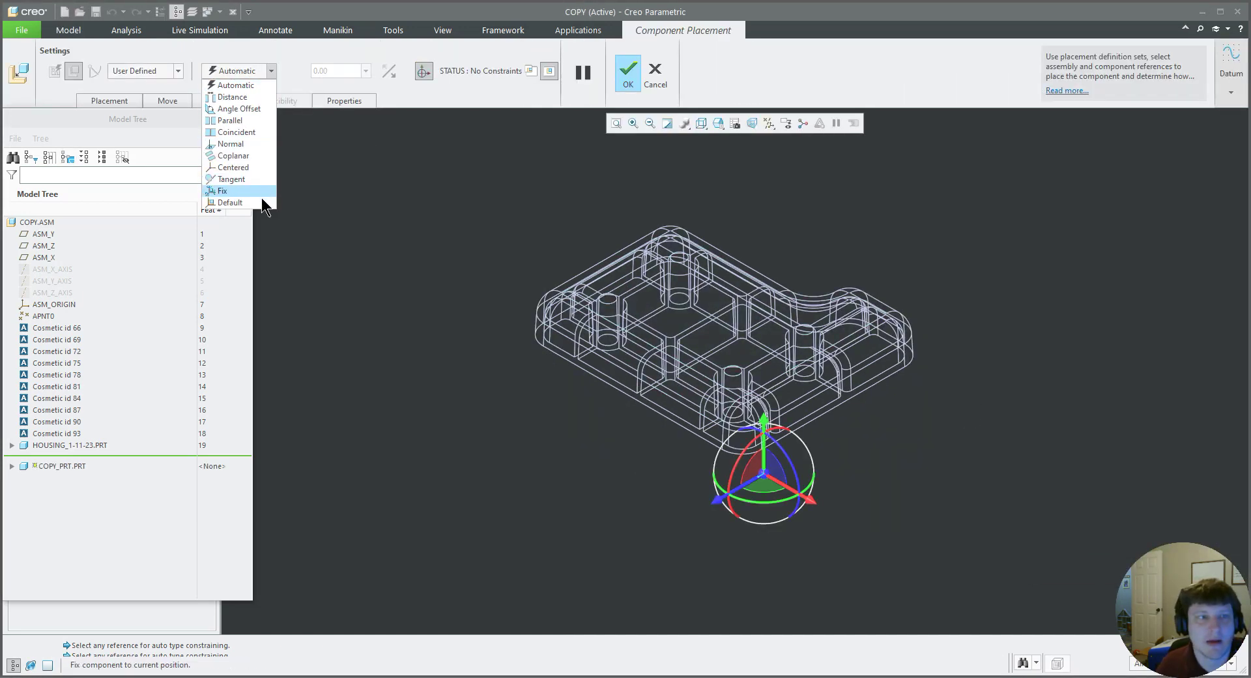
{"action": "left_click", "coordinate": [262, 206]}
{"action": "middle_click", "coordinate": [504, 324]}
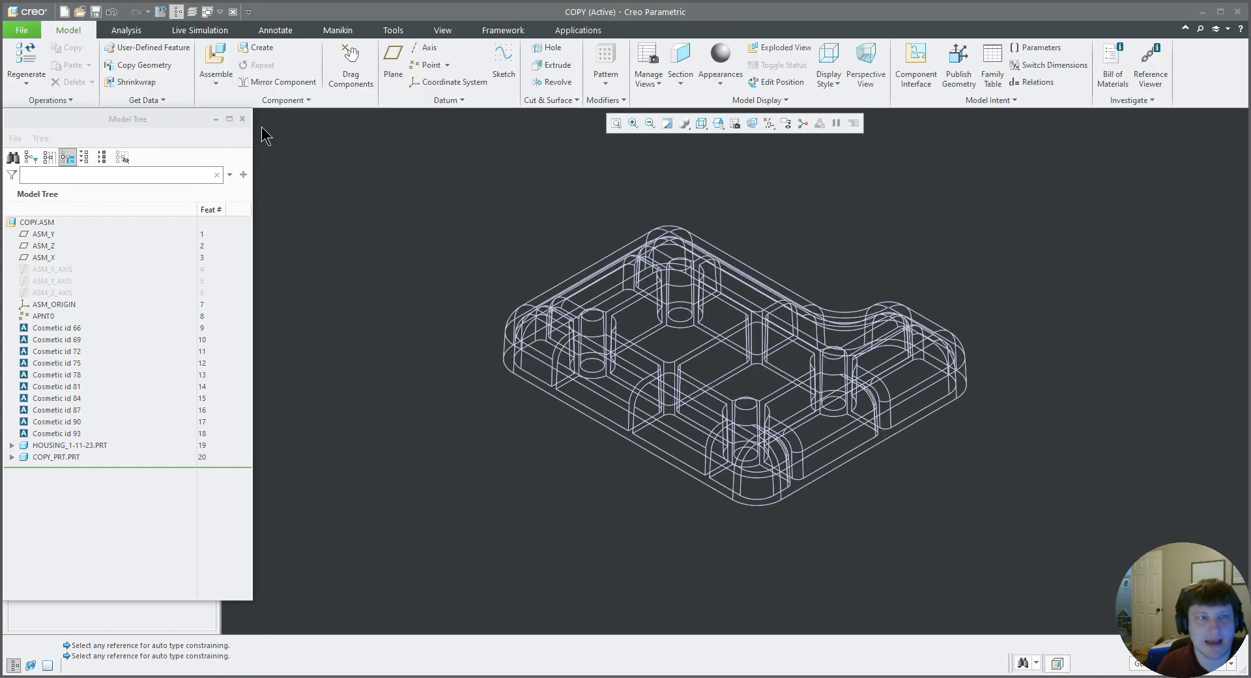
- Activate COPY_PRT from the model tree for editing
{"action": "left_click", "coordinate": [55, 460]}
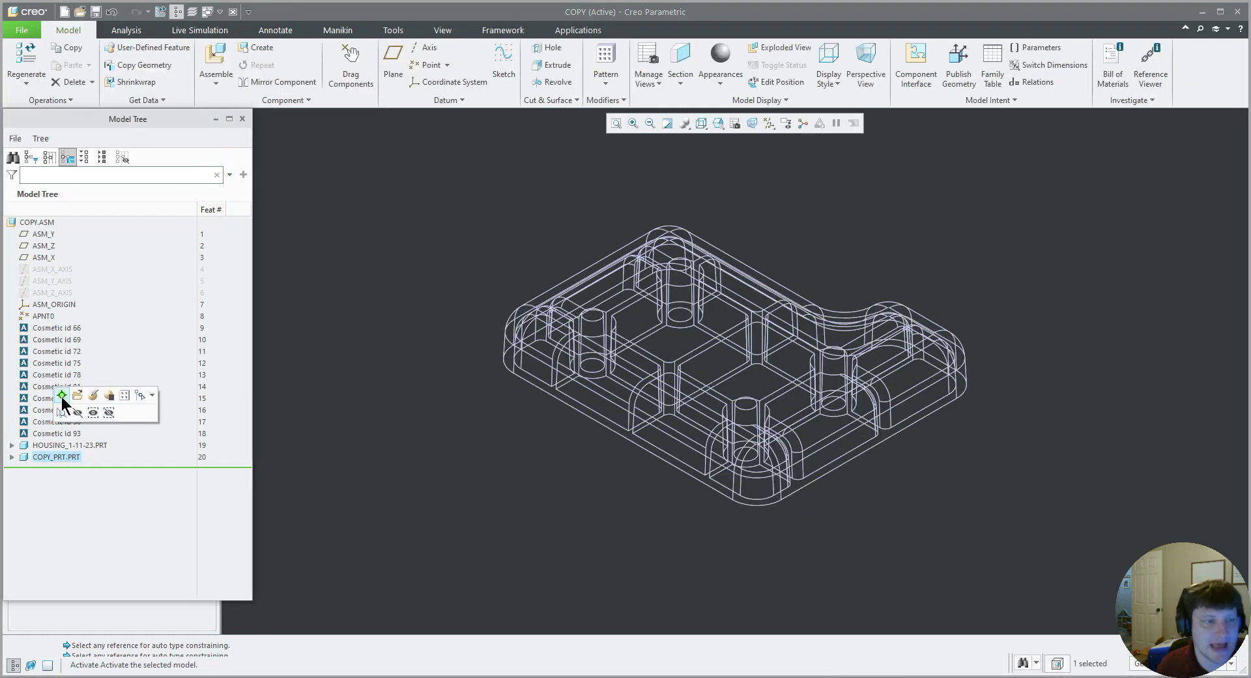
{"action": "left_click", "coordinate": [63, 399]}
{"action": "left_click", "coordinate": [667, 347]}
- Copy-paste the housing's whole body of surfaces into COPY_PRT as feature COPY_1
{"action": "left_click", "coordinate": [681, 350]}
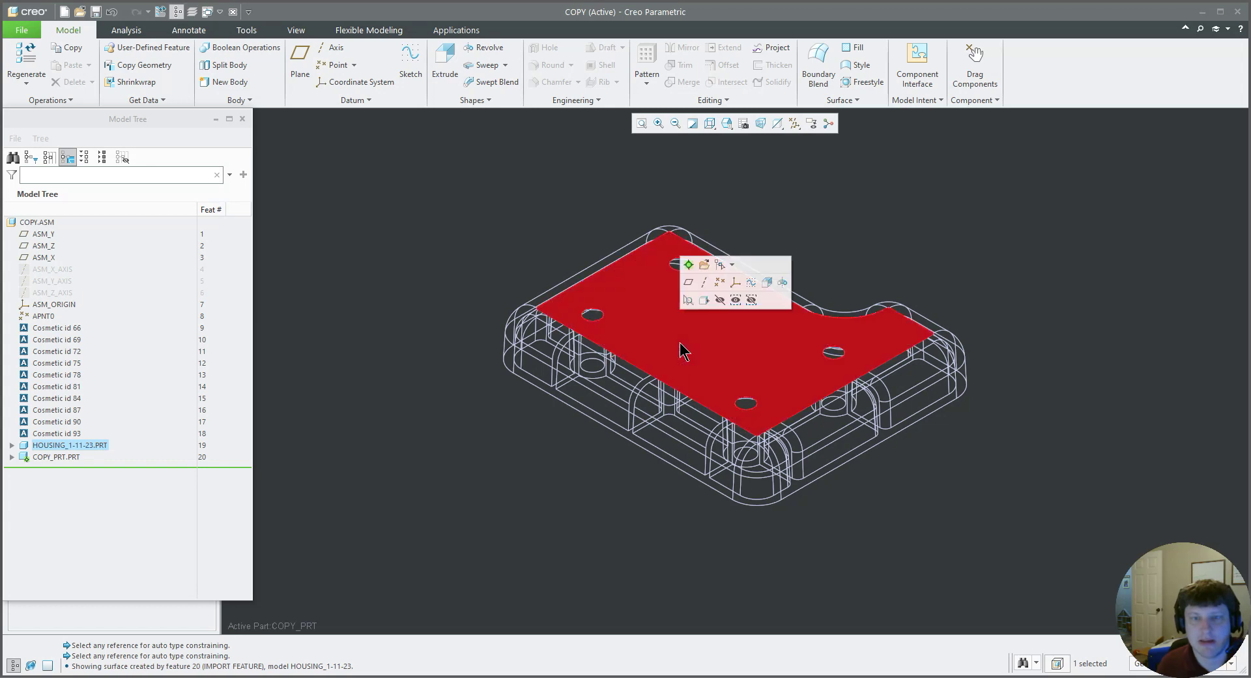
{"action": "key", "text": "ctrl+c"}
{"action": "key", "text": "ctrl+v"}
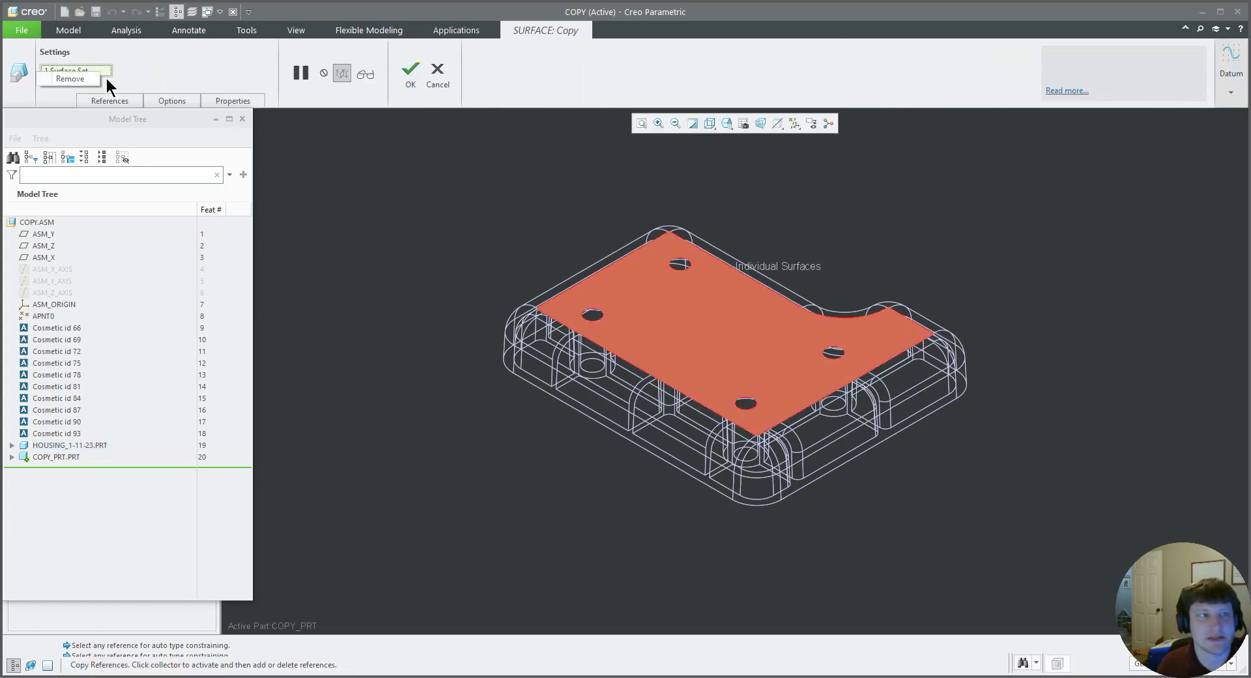
{"action": "left_click", "coordinate": [98, 72]}
{"action": "key", "text": "Delete"}
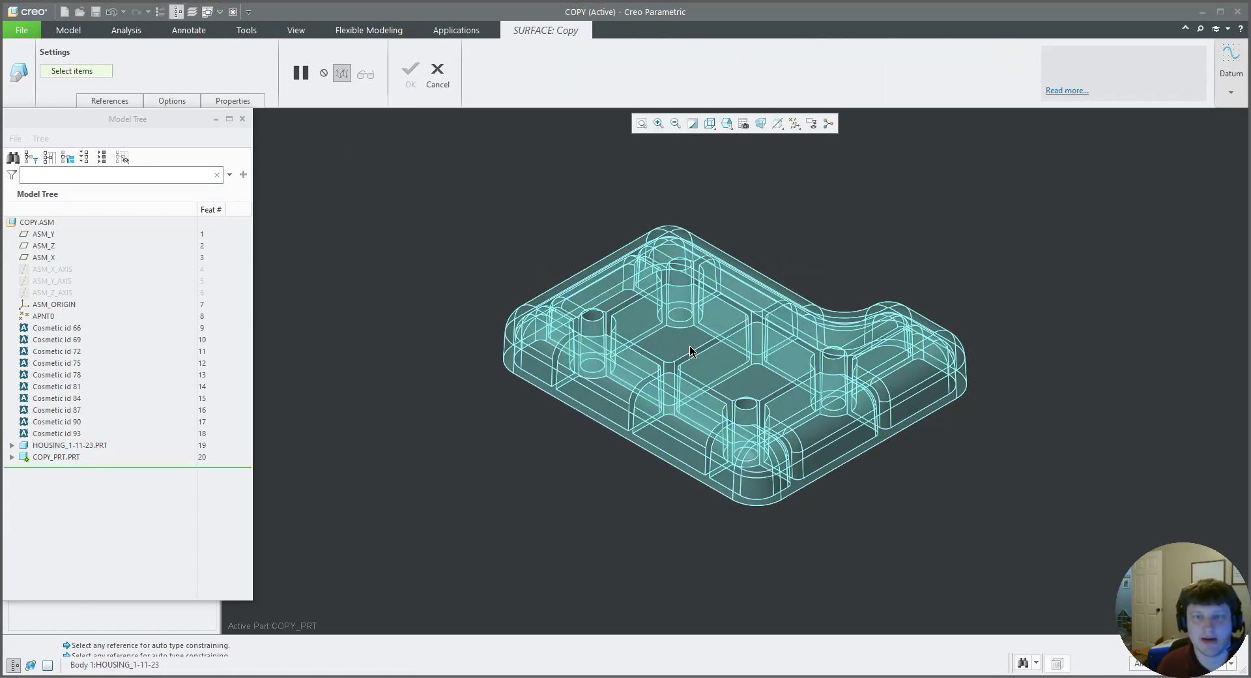
{"action": "left_click", "coordinate": [690, 352]}
{"action": "middle_click_drag", "start_coordinate": [690, 352], "coordinate": [607, 407]}
{"action": "middle_click", "coordinate": [608, 407]}
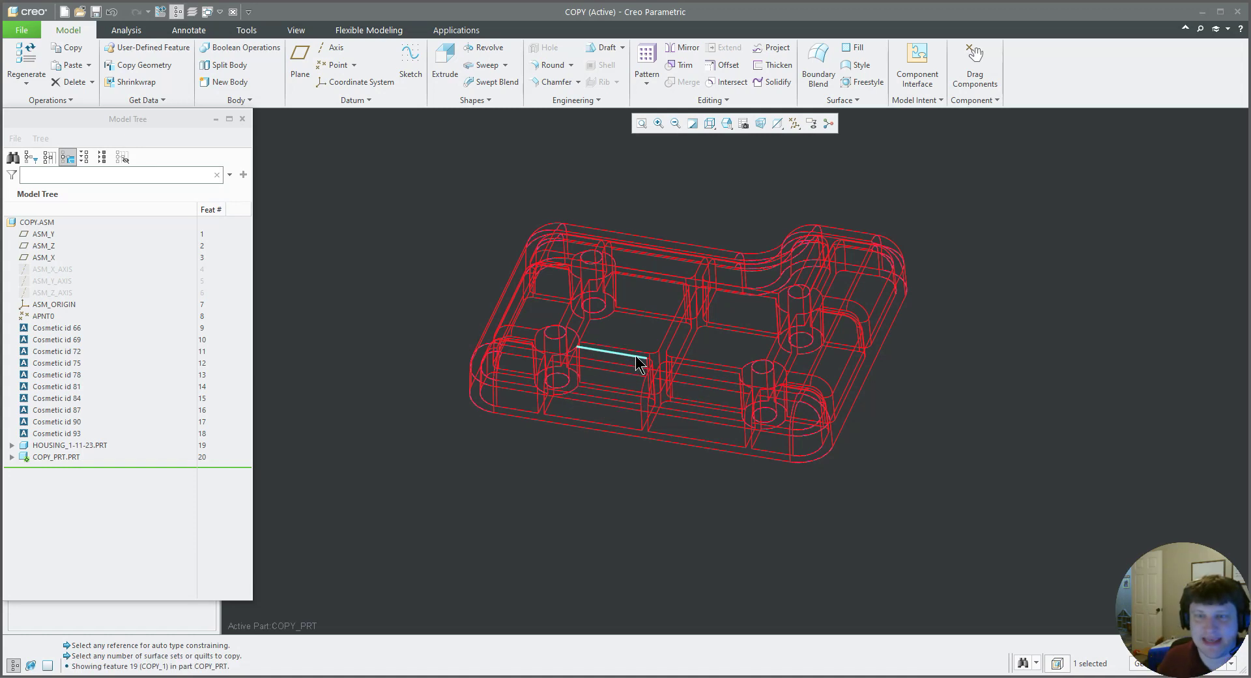
{"action": "middle_click_drag", "start_coordinate": [629, 371], "coordinate": [625, 370]}
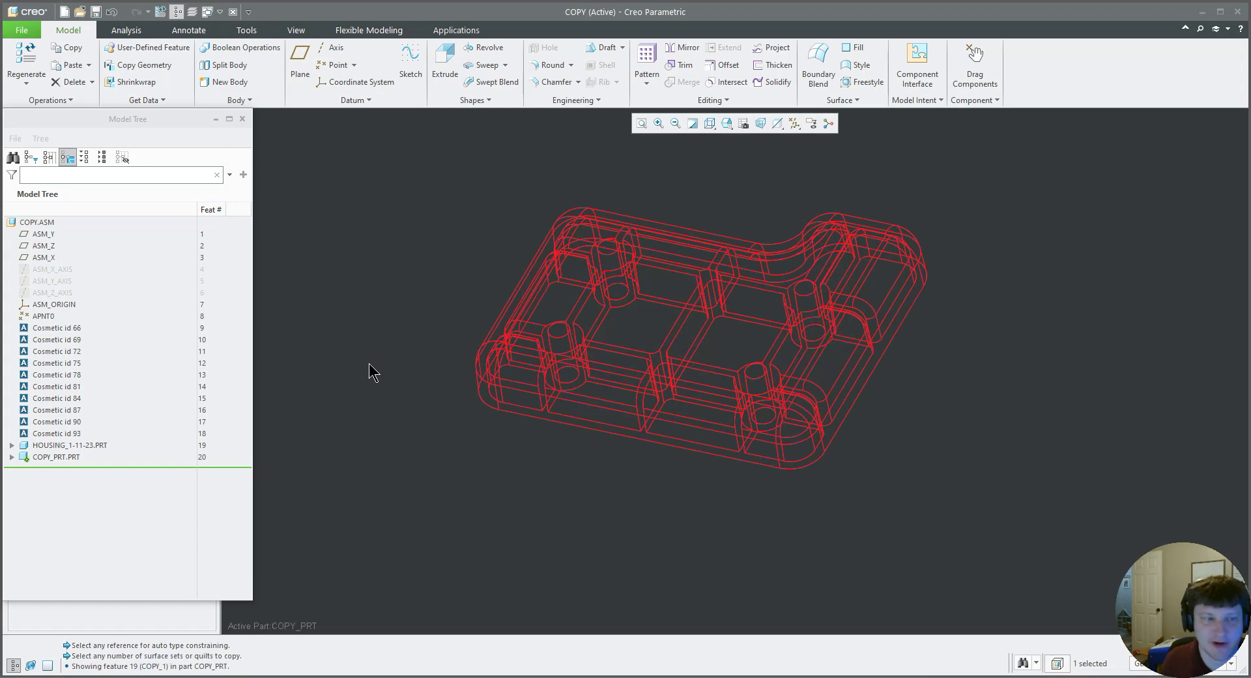
{"action": "left_click", "coordinate": [82, 447]}
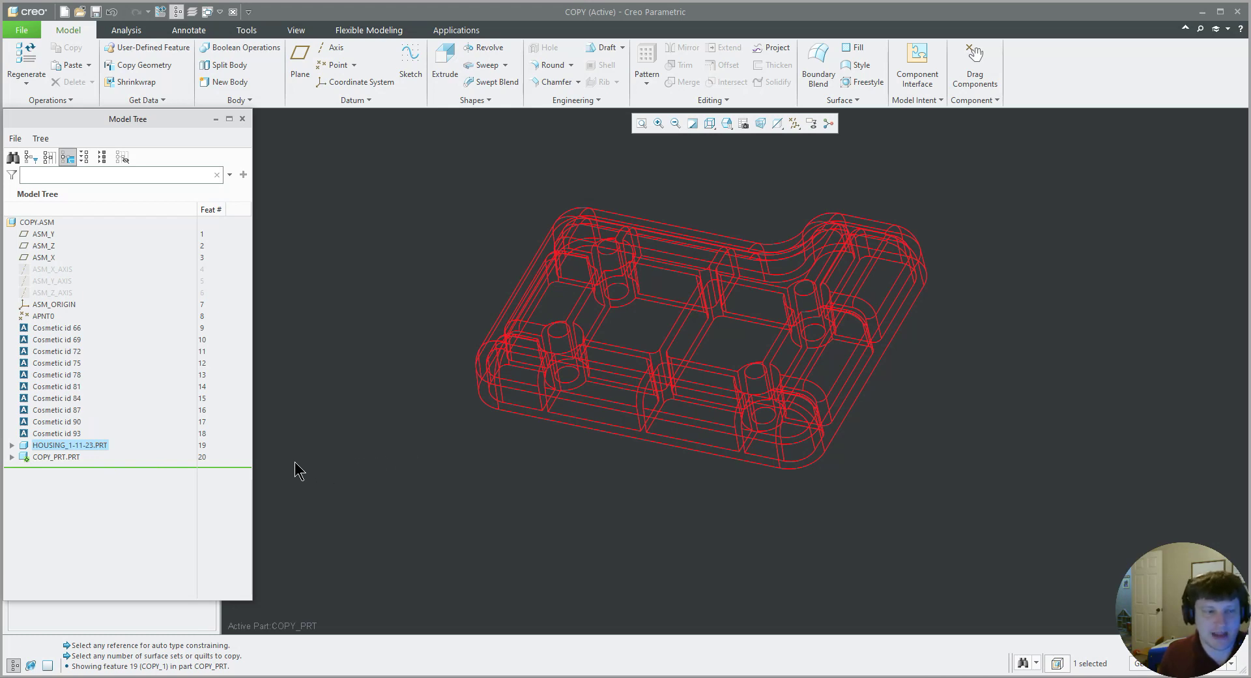
{"action": "left_click", "coordinate": [68, 458]}
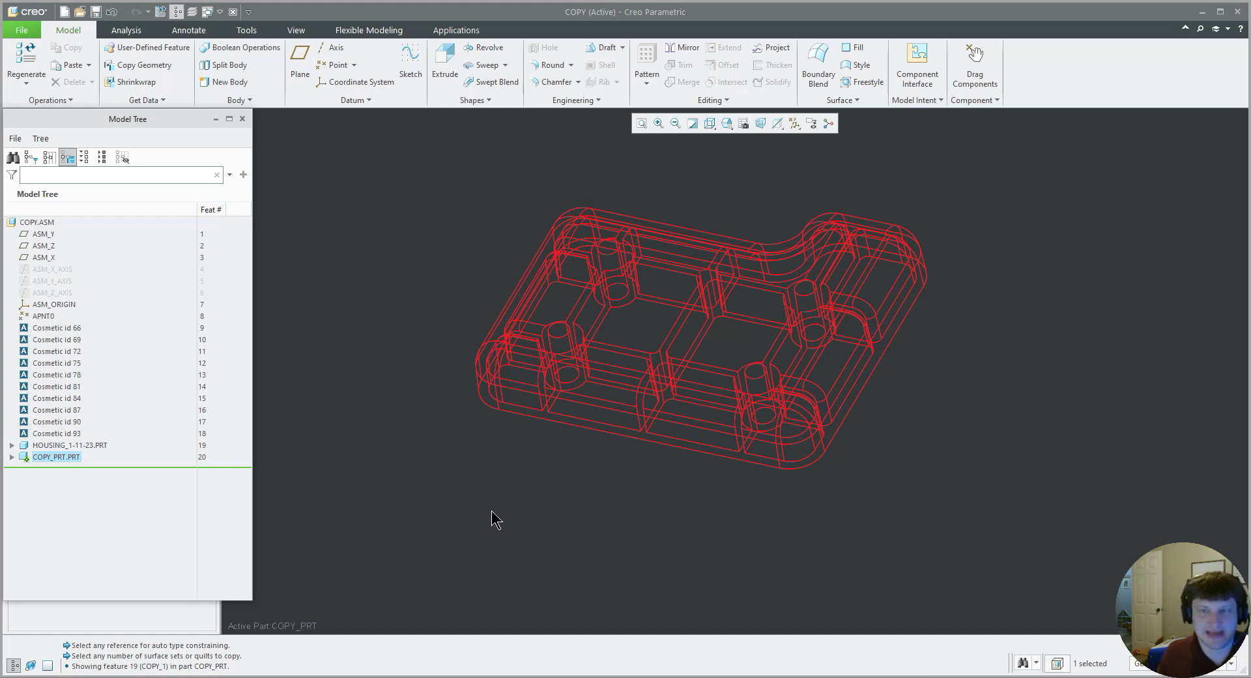
- Solidify COPY_PRT's Copy 1 quilt into solid geometry
{"action": "left_click", "coordinate": [462, 507]}
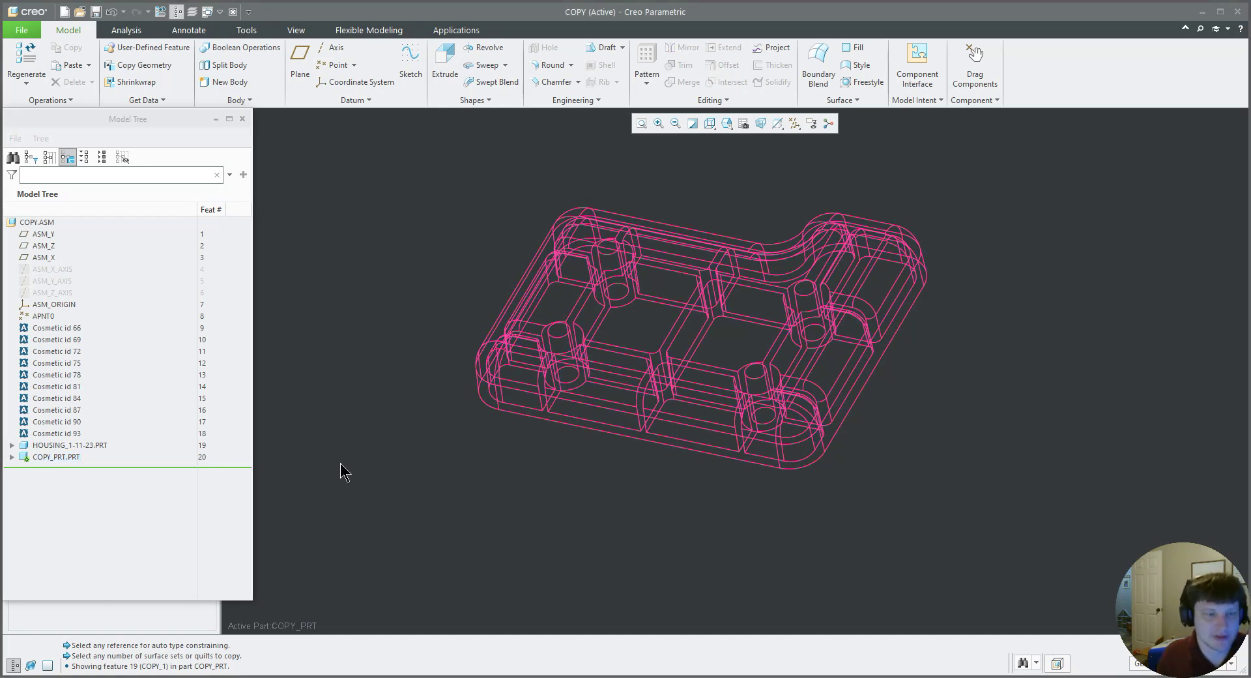
{"action": "left_click", "coordinate": [63, 460]}
{"action": "left_click", "coordinate": [12, 457]}
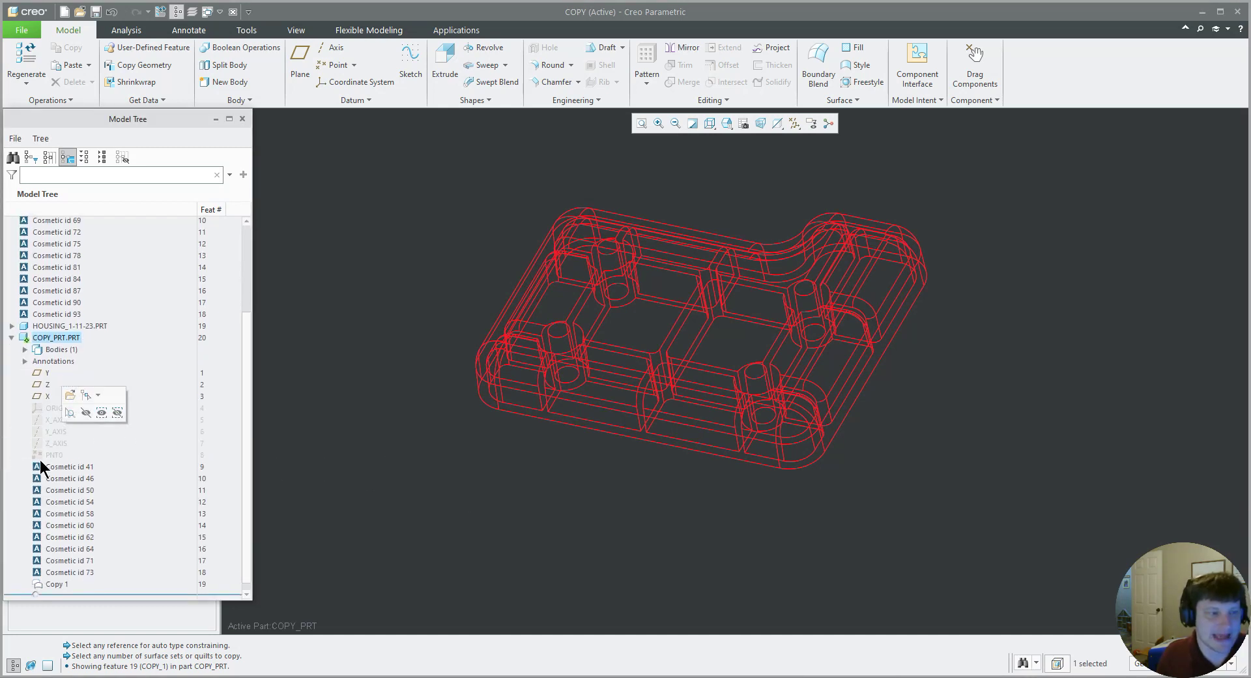
{"action": "left_click", "coordinate": [60, 583]}
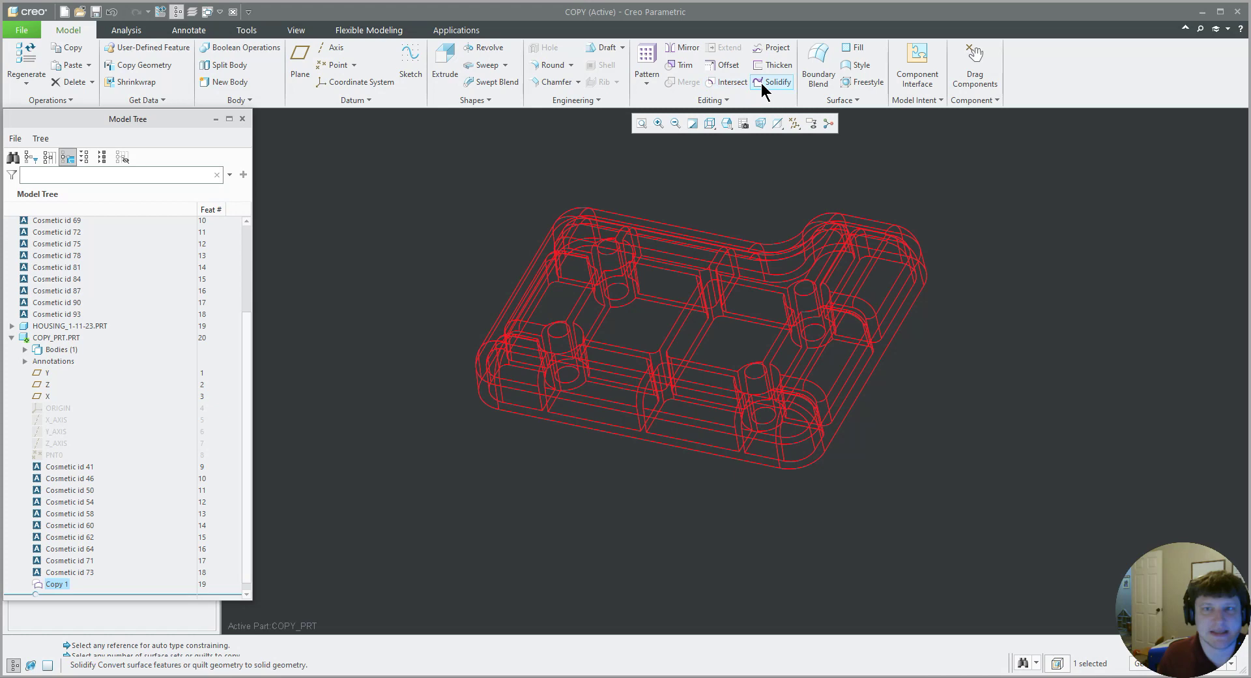
{"action": "left_click", "coordinate": [773, 81]}
{"action": "middle_click", "coordinate": [413, 358]}
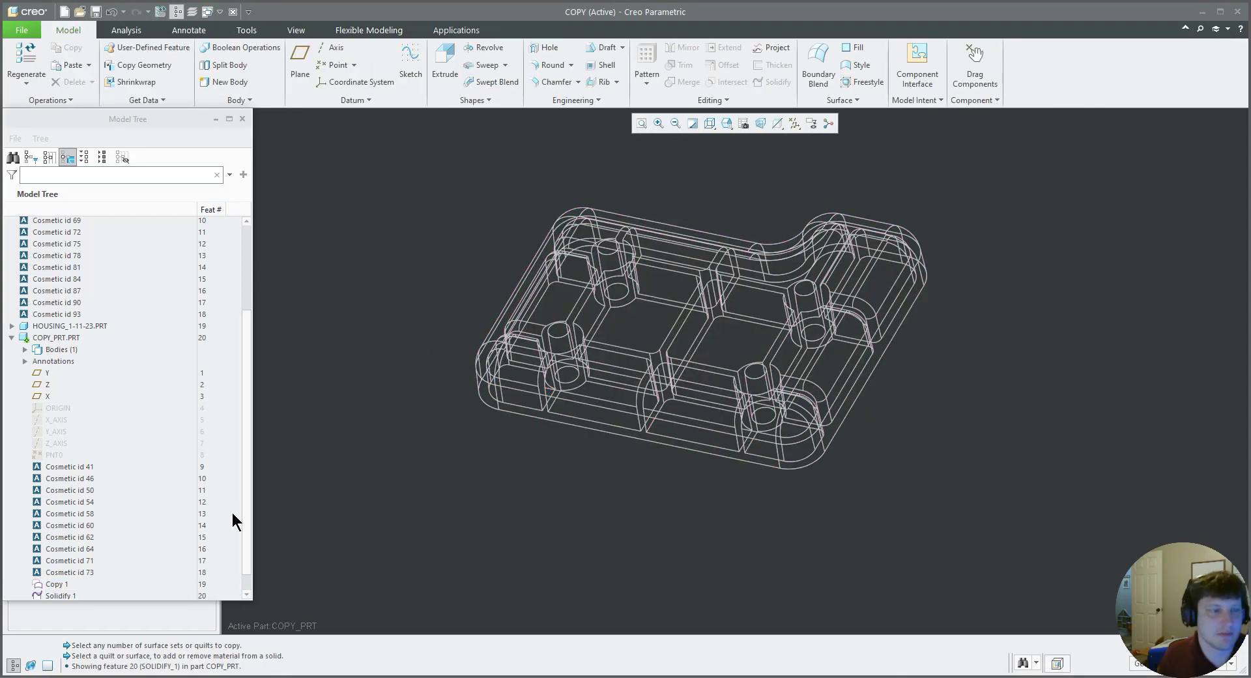
- Reactivate the COPY assembly and save it
{"action": "left_click", "coordinate": [59, 338]}
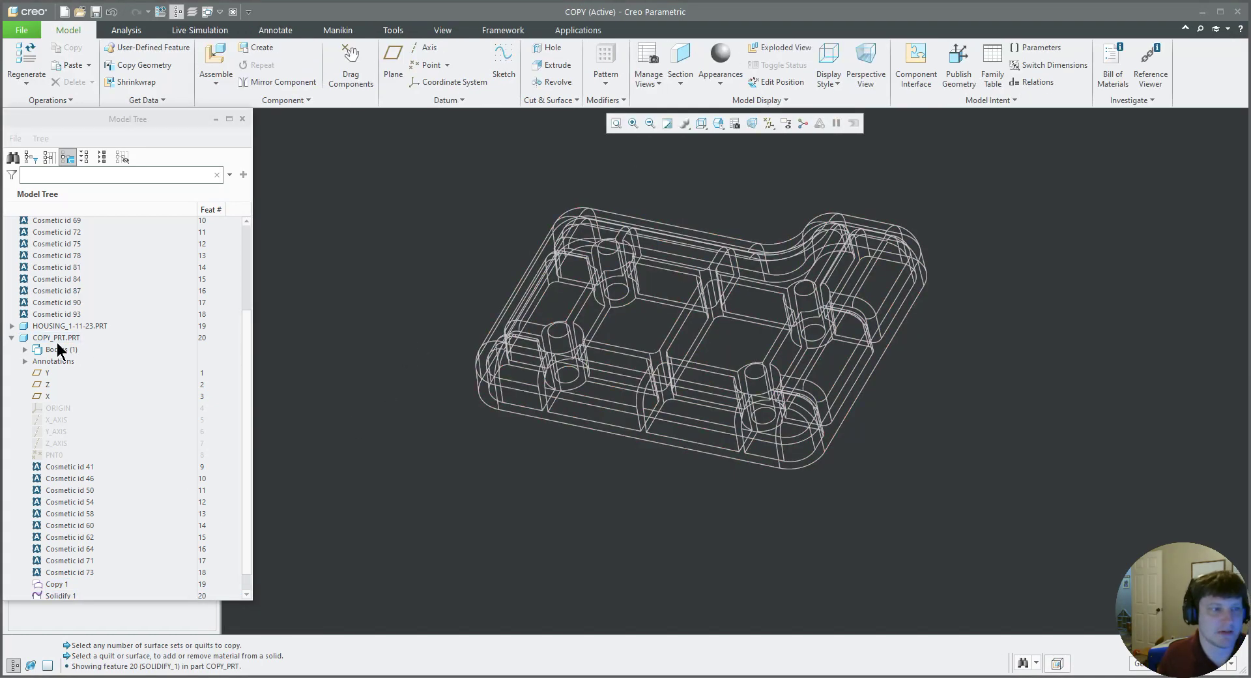
{"action": "left_click", "coordinate": [65, 339]}
{"action": "left_click", "coordinate": [325, 405]}
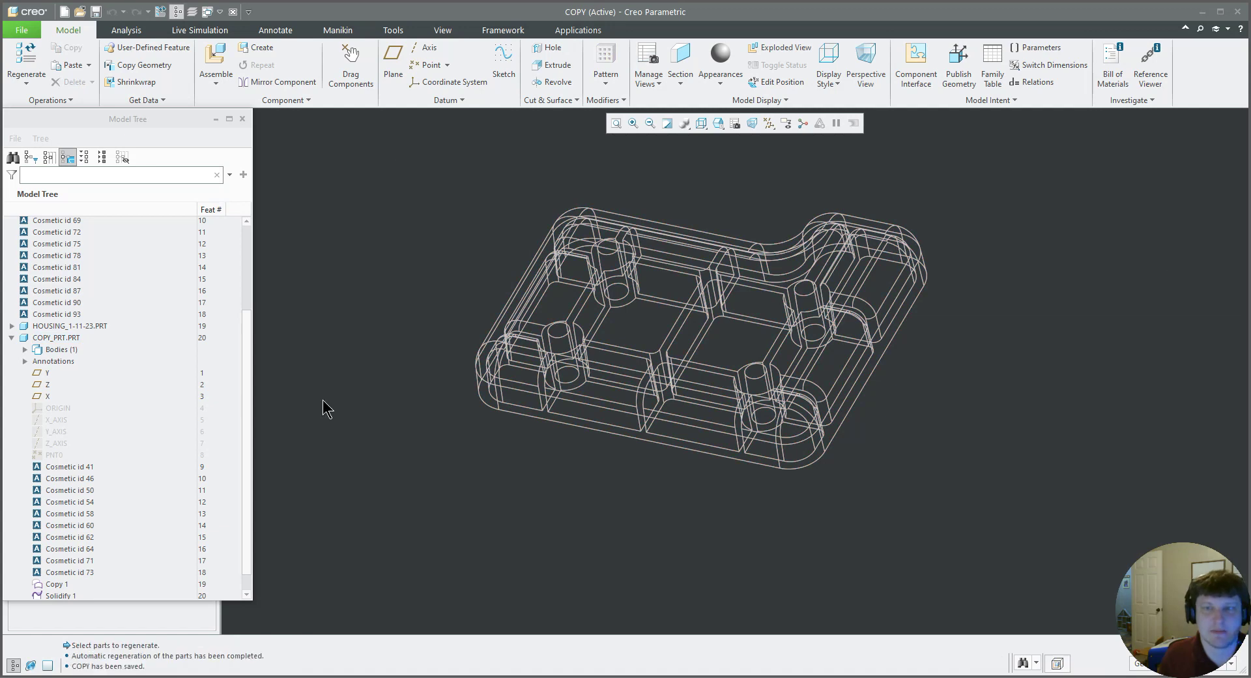
{"action": "left_click", "coordinate": [23, 30]}
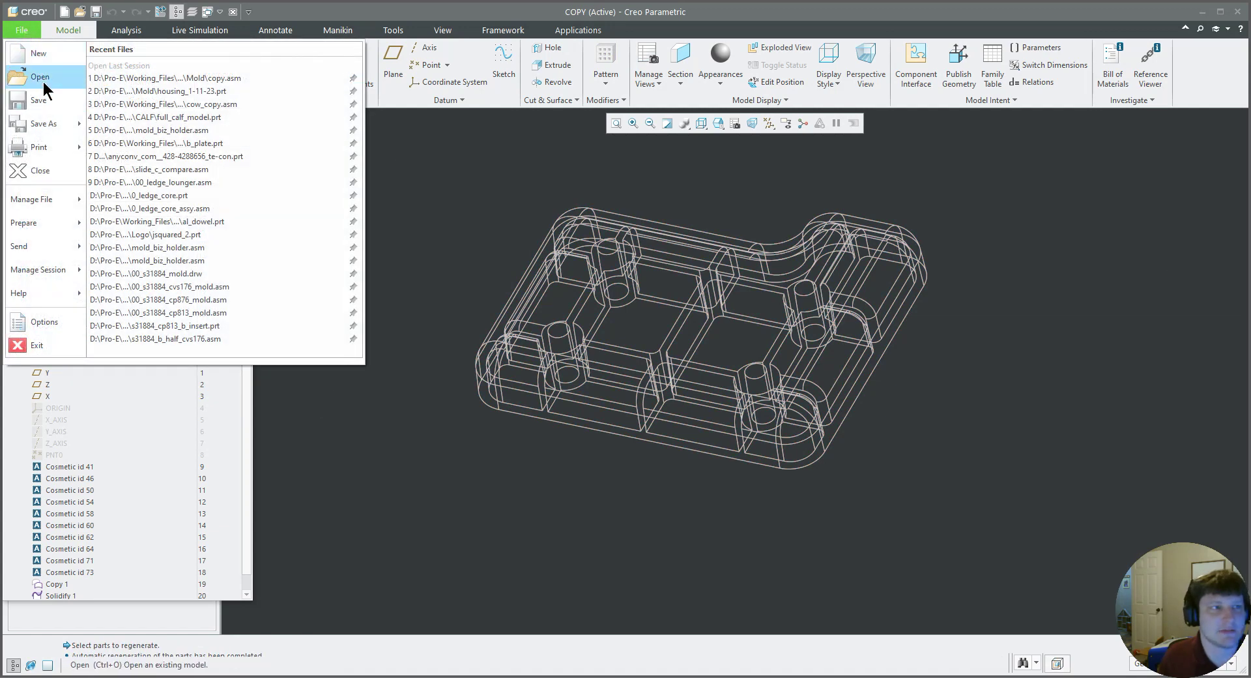
- Create a new Manufacturing Mold cavity model named Housing_Split
{"action": "left_click", "coordinate": [38, 57]}
{"action": "left_click", "coordinate": [531, 315]}
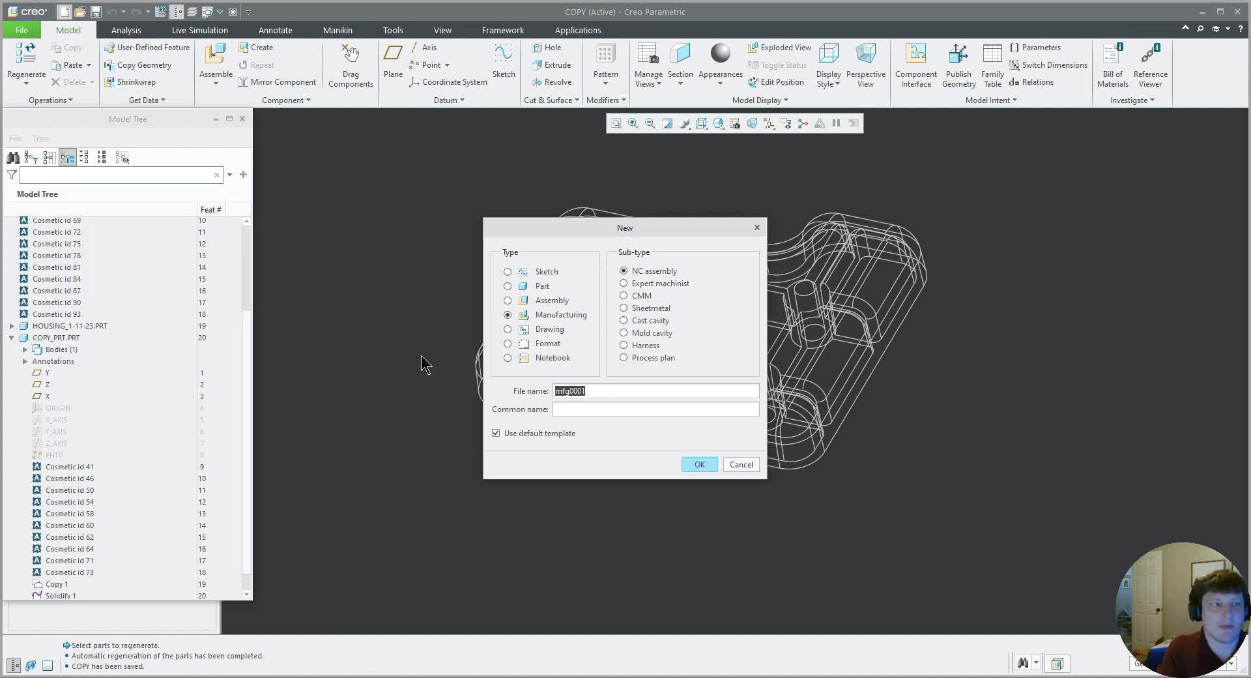
{"action": "type", "text": "Housing_Split"}
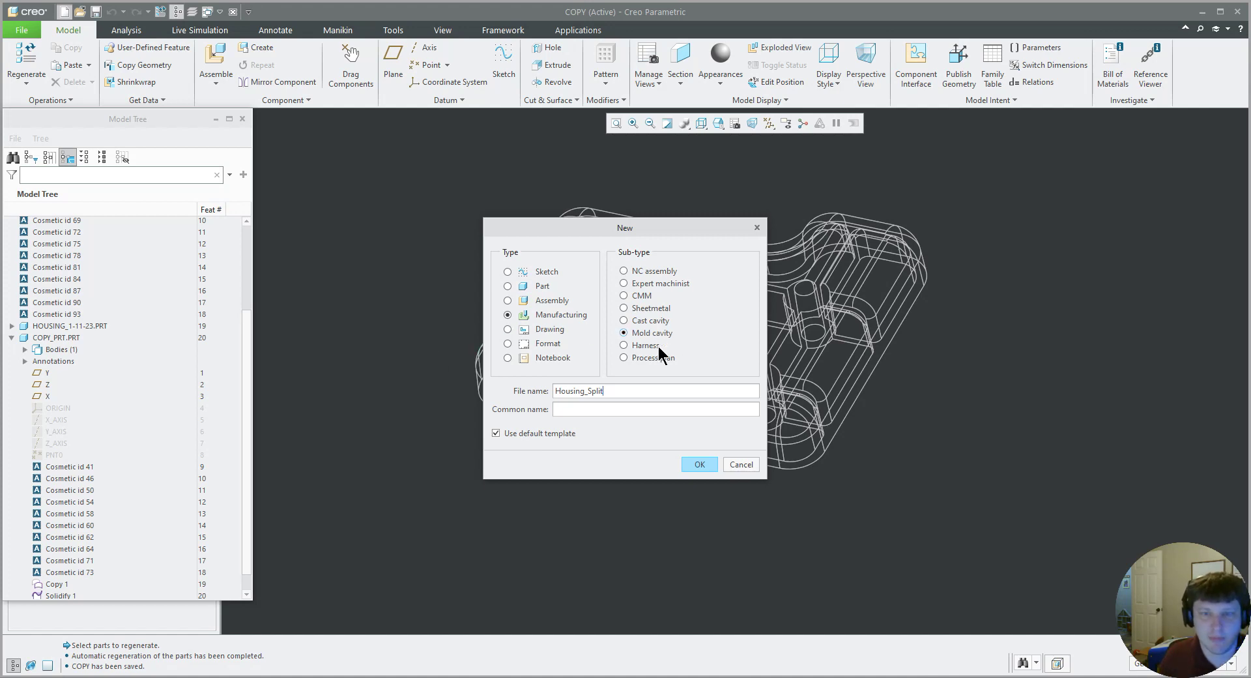
{"action": "left_click", "coordinate": [696, 462]}
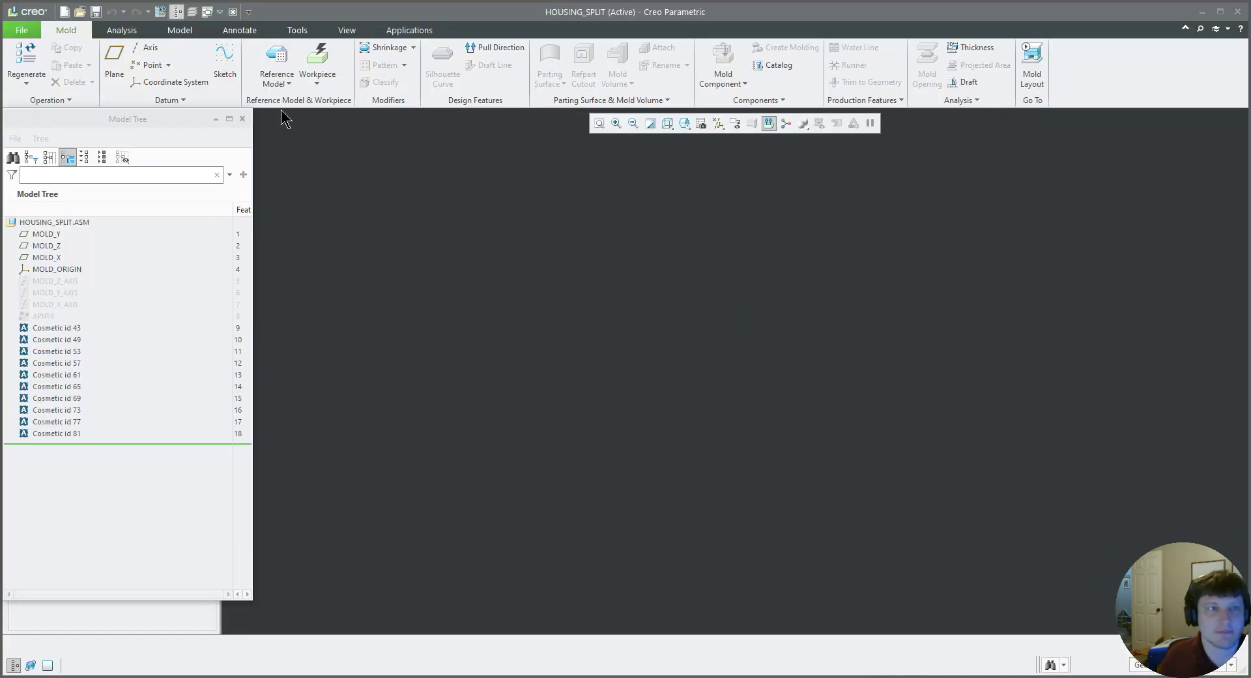
{"action": "left_click", "coordinate": [287, 77]}
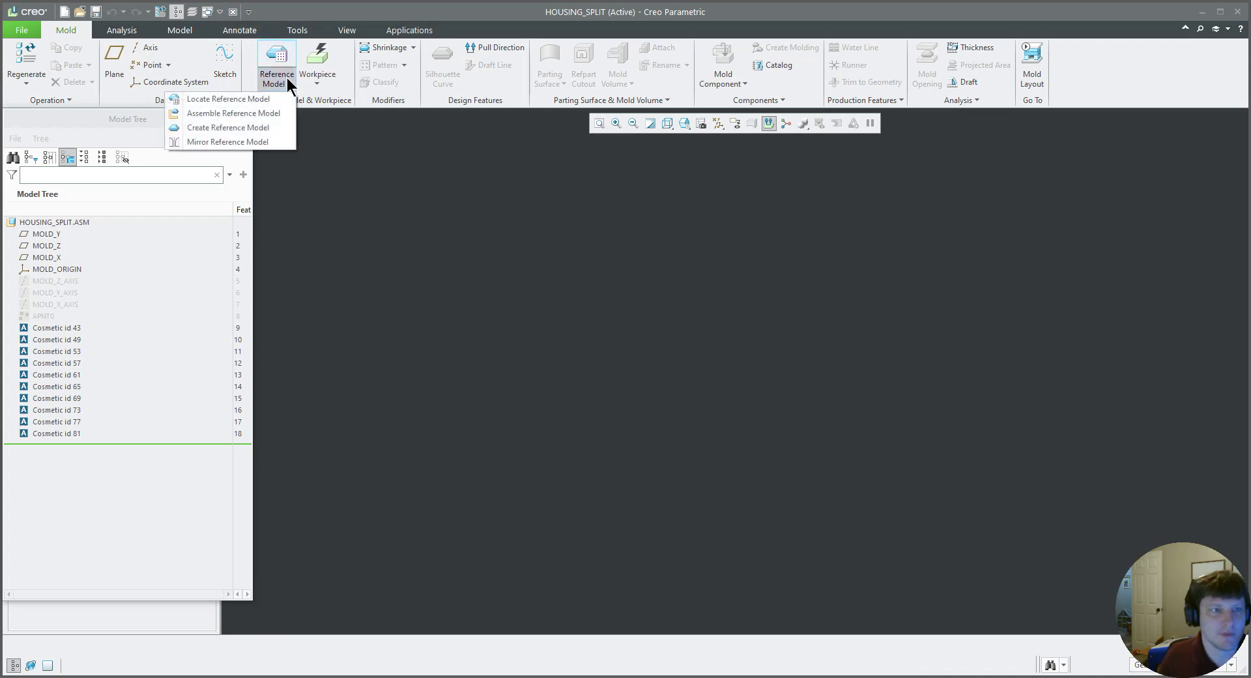
- Assemble copy_prt.prt into the mold as the reference model
{"action": "left_click", "coordinate": [259, 111]}
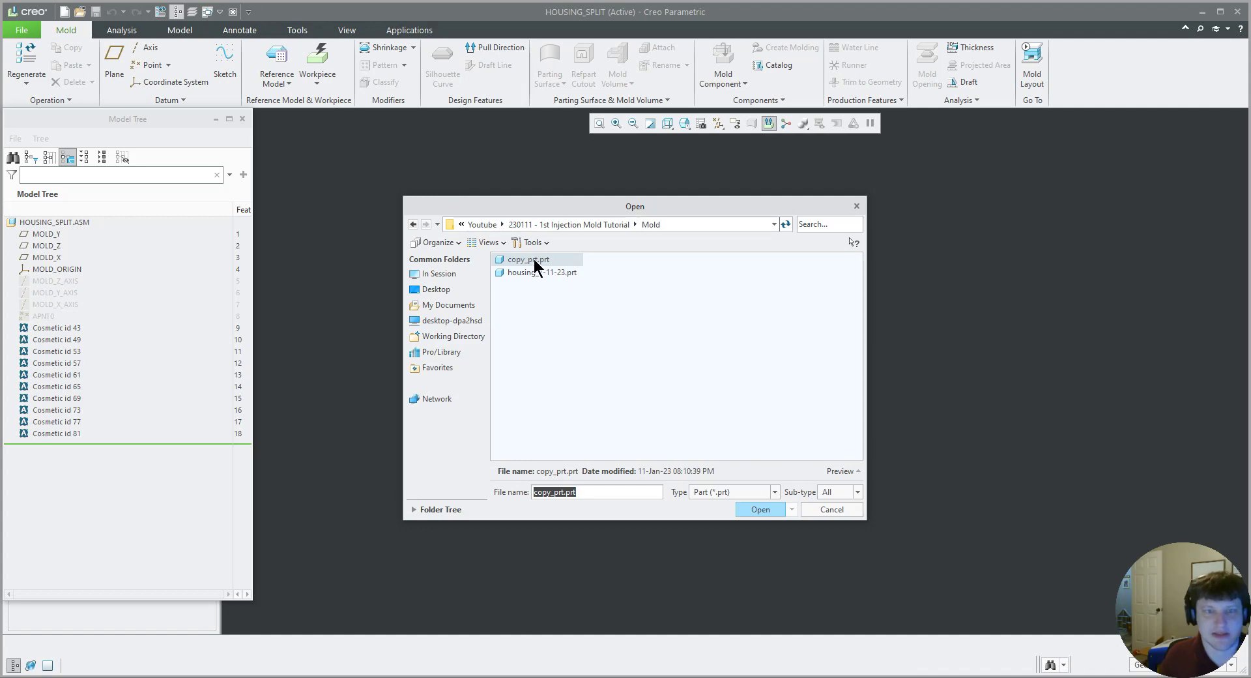
{"action": "double_click", "coordinate": [531, 259]}
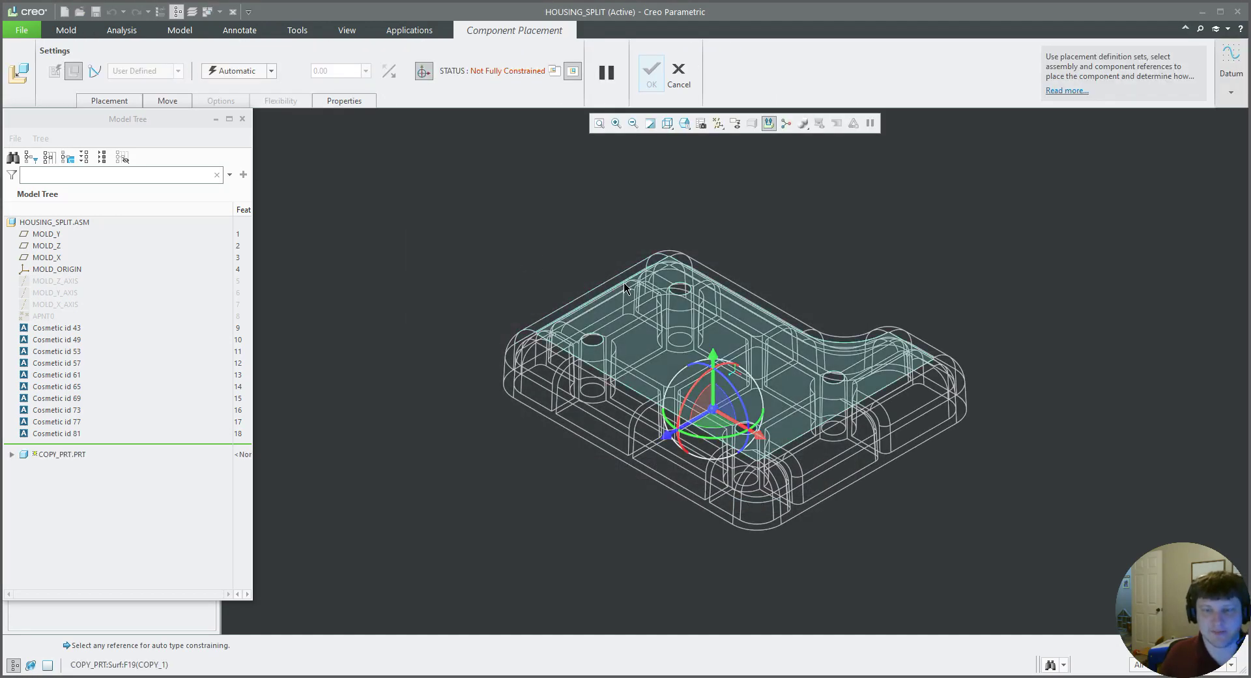
{"action": "middle_click_drag", "start_coordinate": [624, 286], "coordinate": [586, 389]}
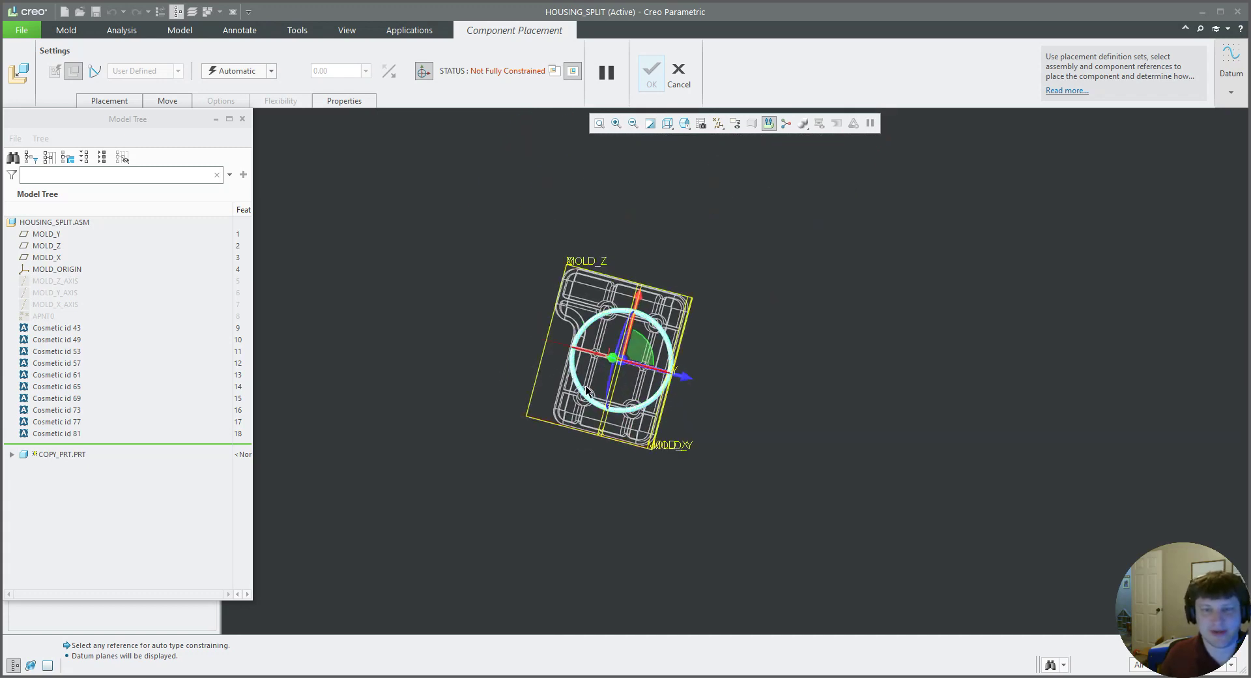
{"action": "scroll", "coordinate": [587, 390], "scroll_direction": "up", "scroll_amount": 3}
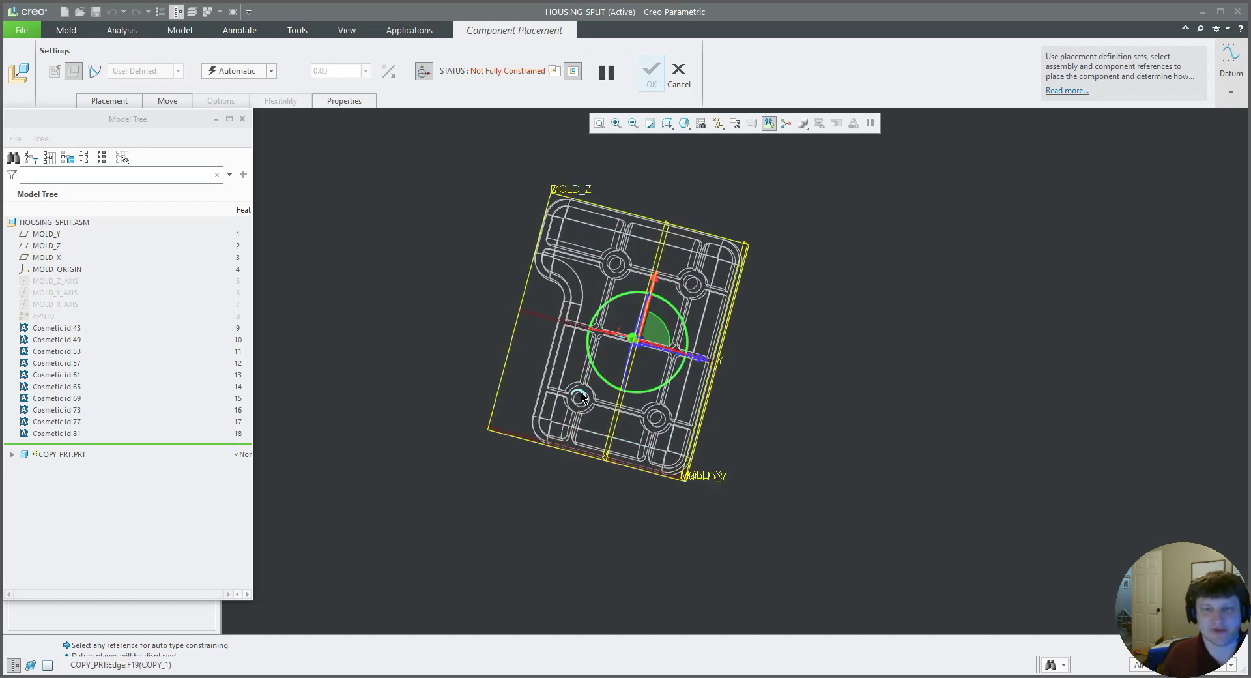
- Align the part's Y plane with MOLD_Y and set its X plane to a distance offset from the mold datum
{"action": "left_click", "coordinate": [582, 397]}
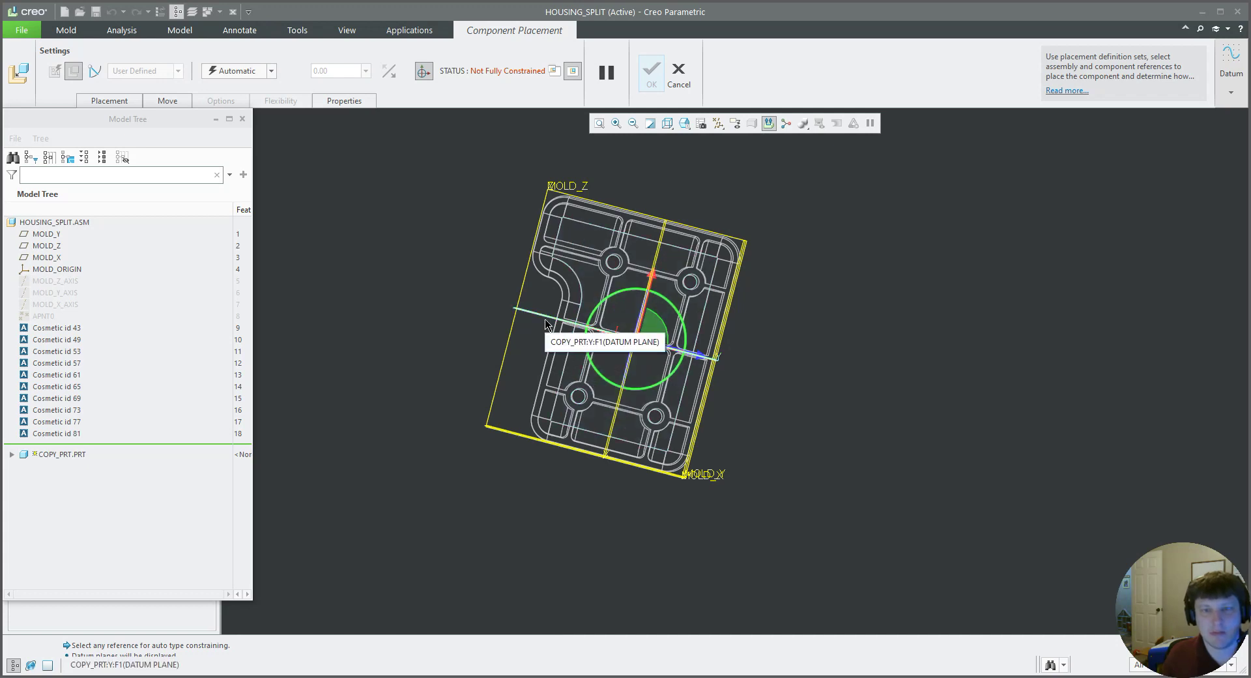
{"action": "left_click", "coordinate": [546, 324]}
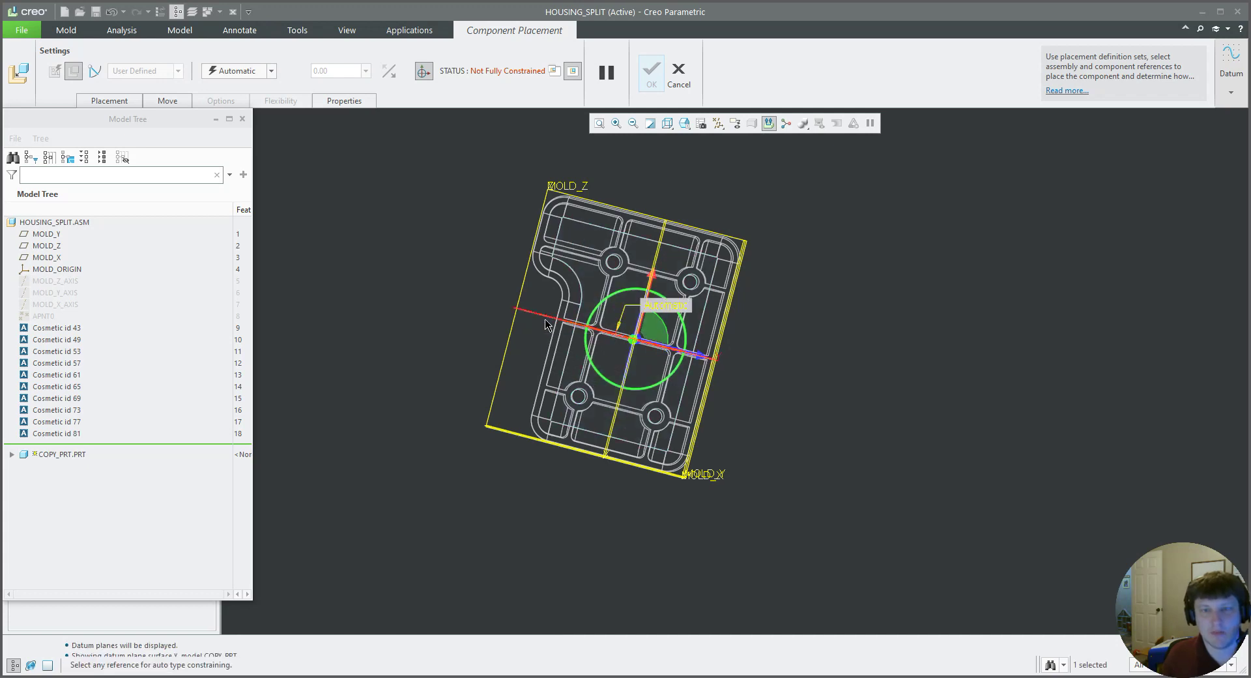
{"action": "left_click", "coordinate": [497, 430]}
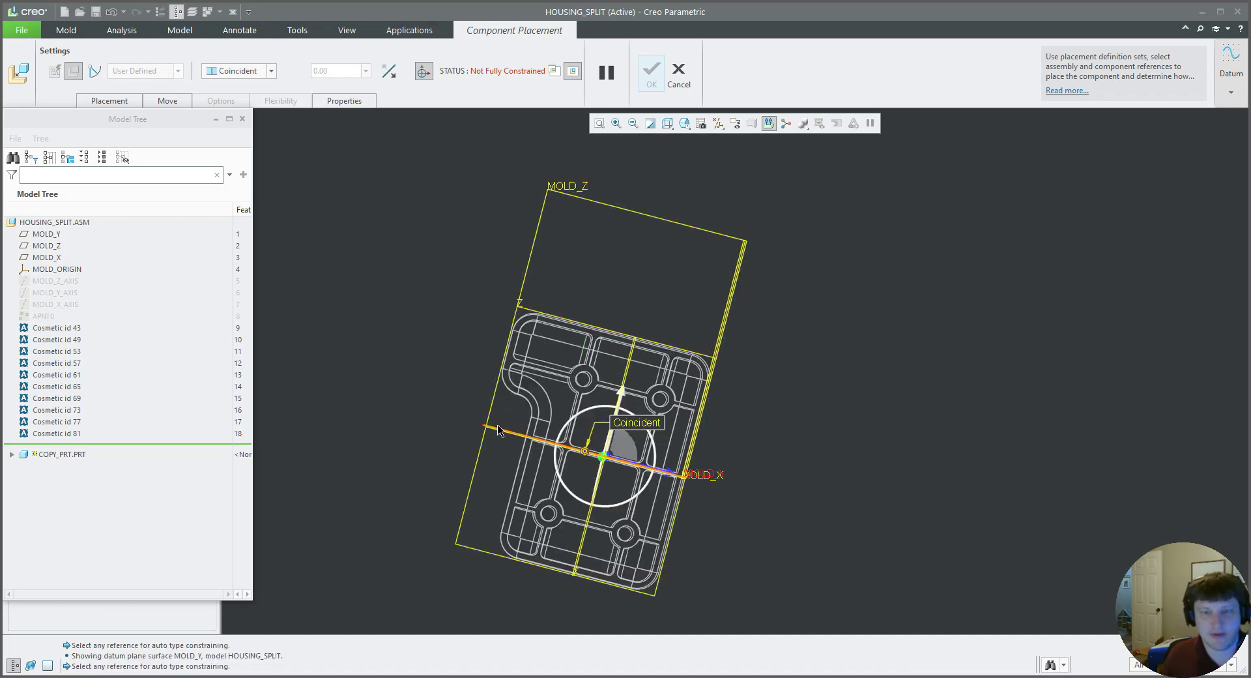
{"action": "left_click", "coordinate": [611, 430]}
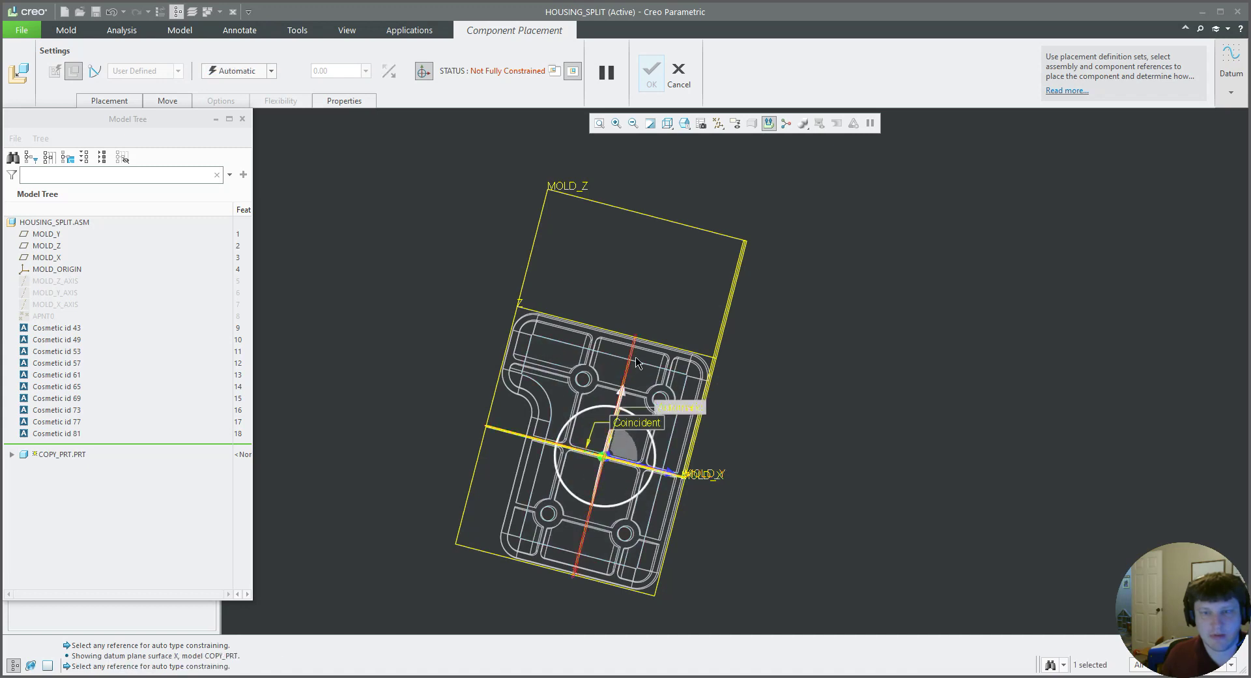
{"action": "left_click", "coordinate": [715, 369]}
{"action": "left_click", "coordinate": [229, 71]}
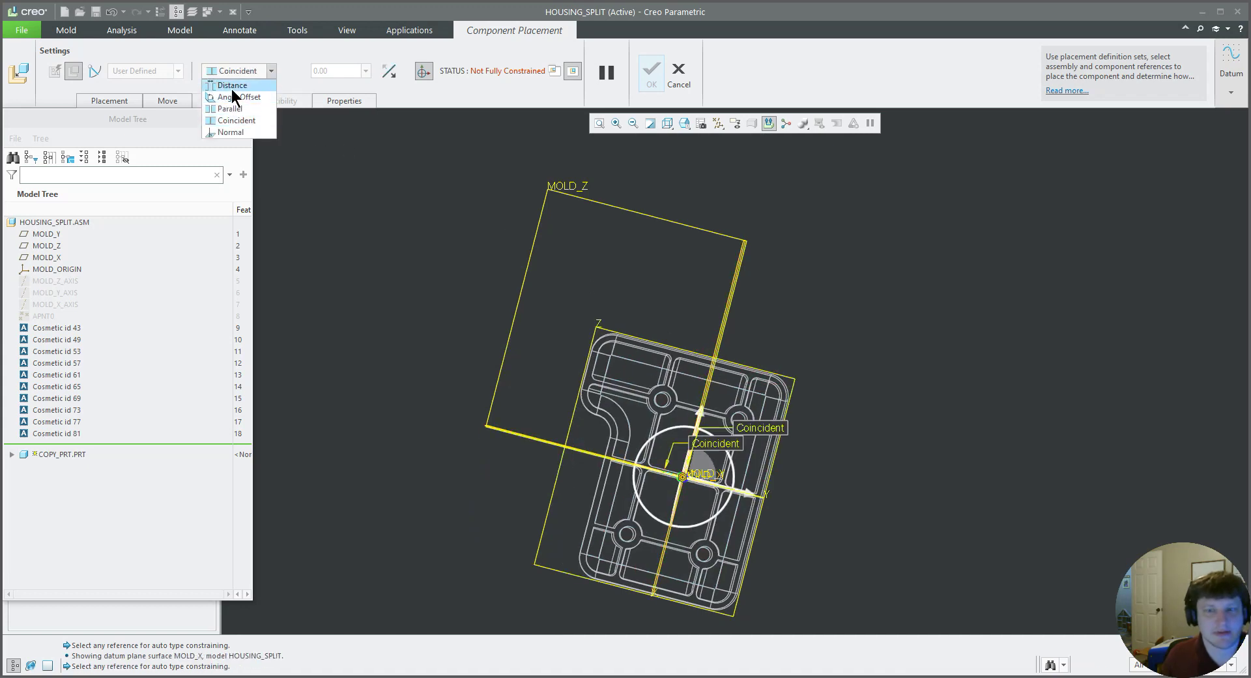
{"action": "left_click", "coordinate": [232, 87]}
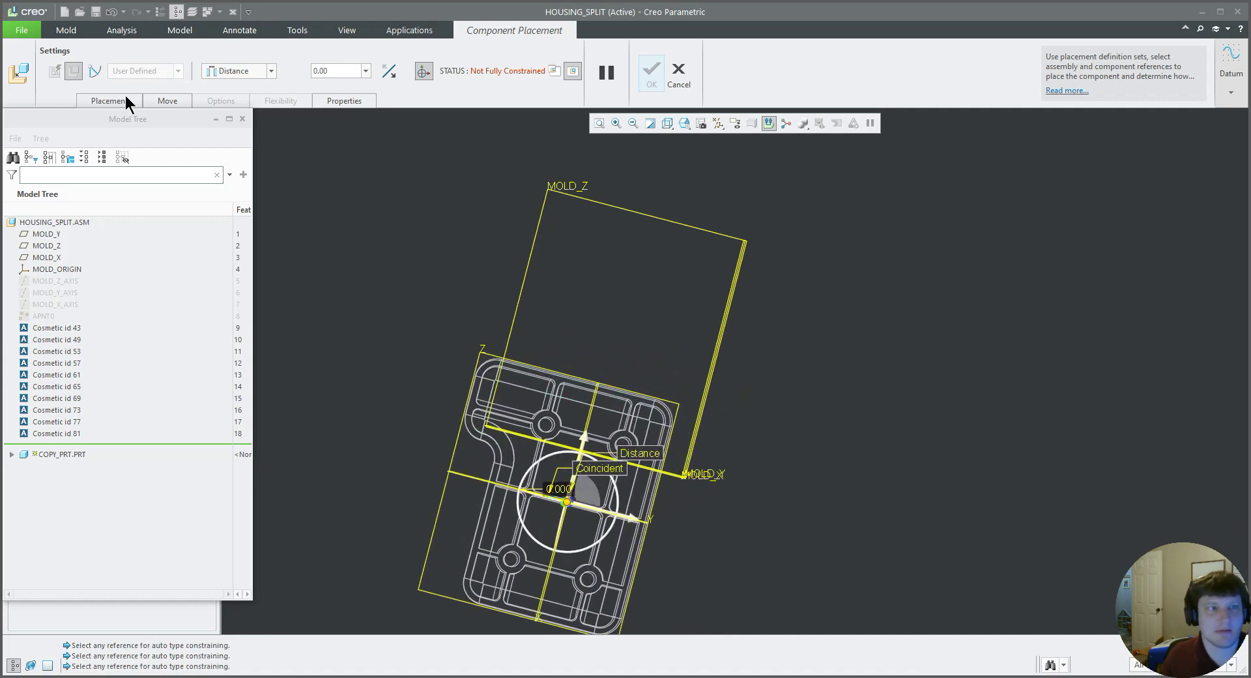
- Add a constraint making the housing's Z plane coincident with MOLD_Z
{"action": "left_click", "coordinate": [108, 101]}
{"action": "left_click", "coordinate": [139, 194]}
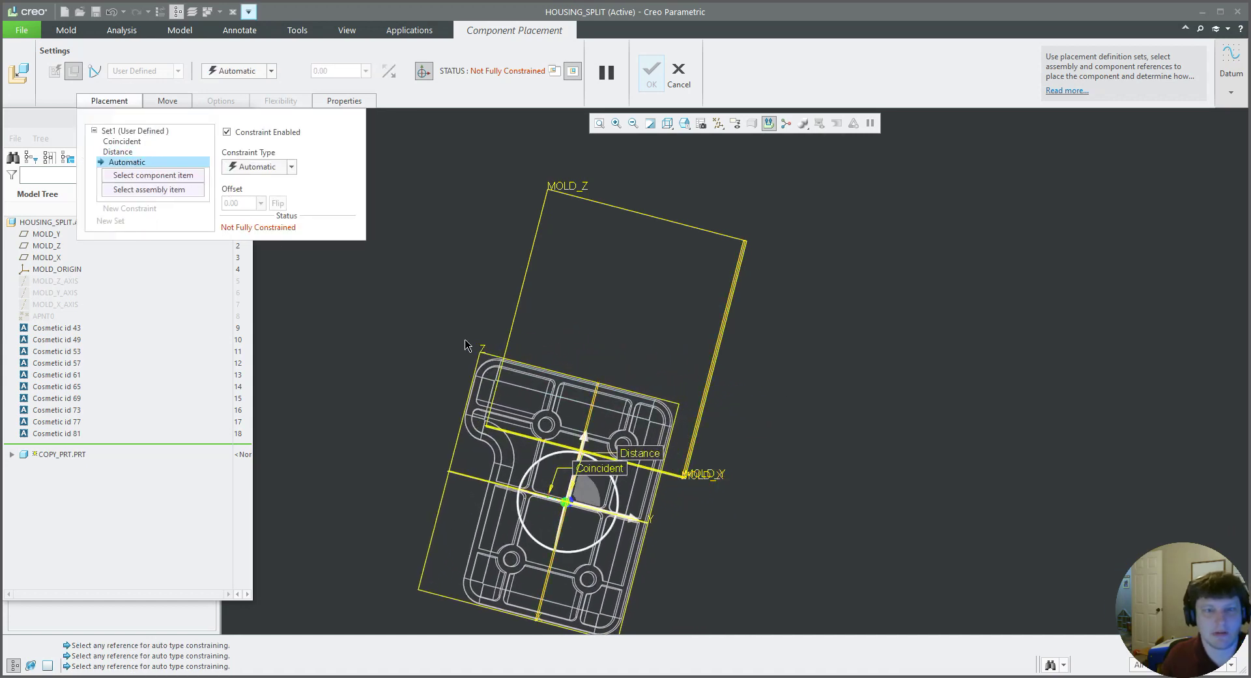
{"action": "left_click", "coordinate": [478, 353]}
{"action": "left_click", "coordinate": [517, 307]}
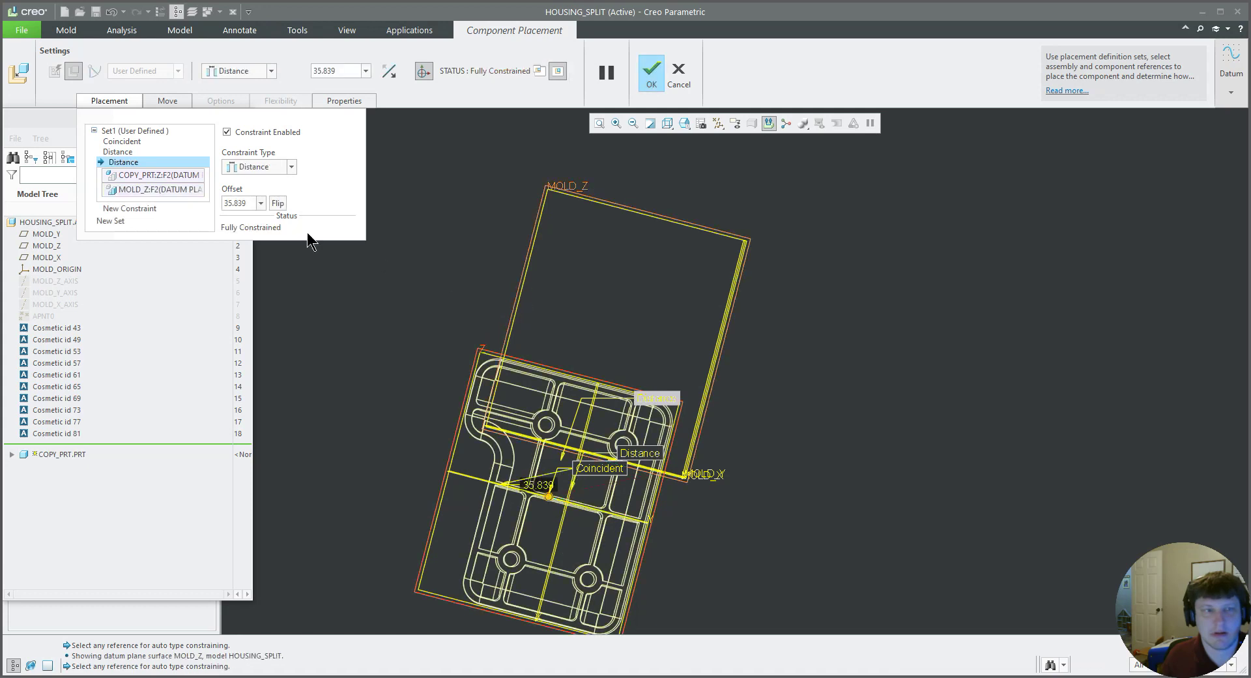
{"action": "left_click", "coordinate": [258, 168]}
{"action": "left_click", "coordinate": [259, 213]}
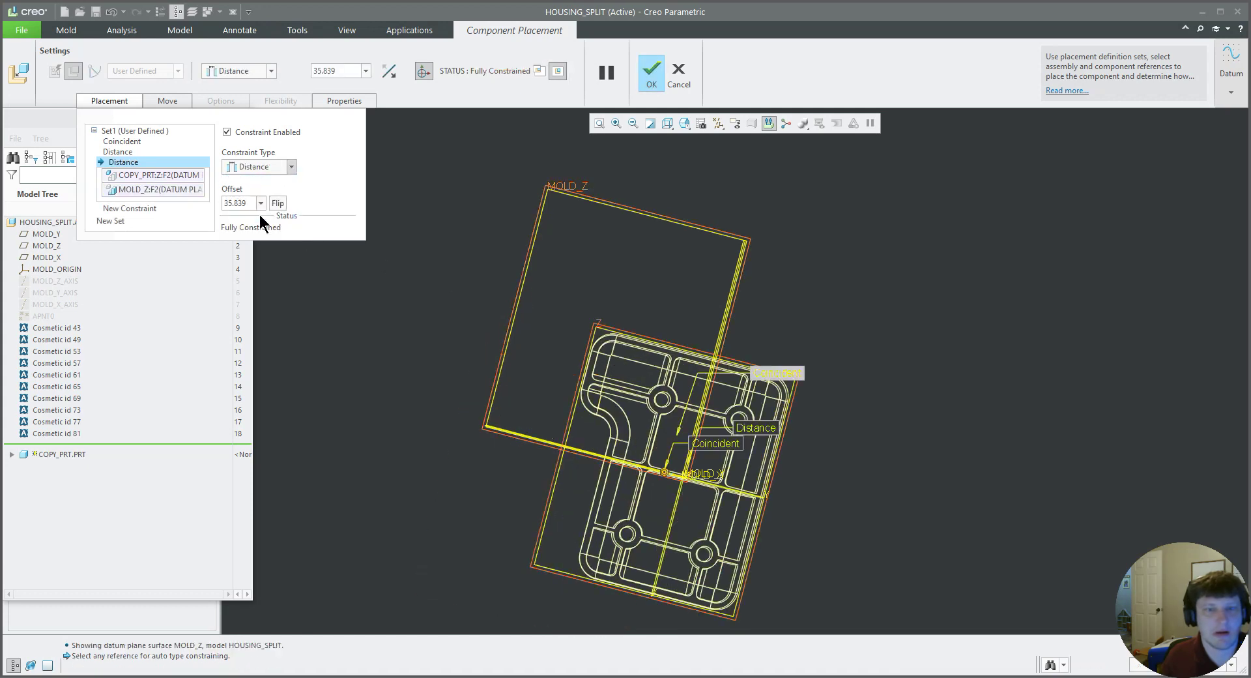
- Set the X-plane distance offset to 2.00
{"action": "left_click", "coordinate": [120, 151]}
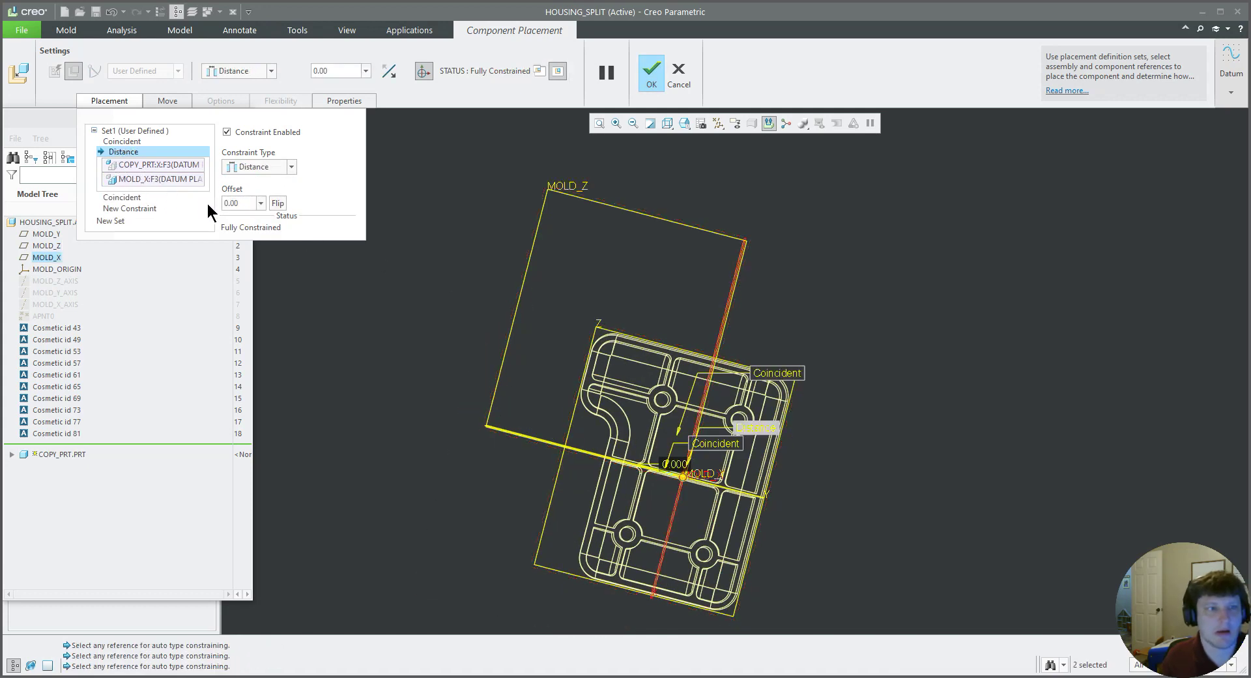
{"action": "double_click", "coordinate": [250, 203]}
{"action": "type", "text": "1"}
{"action": "key", "text": "Return"}
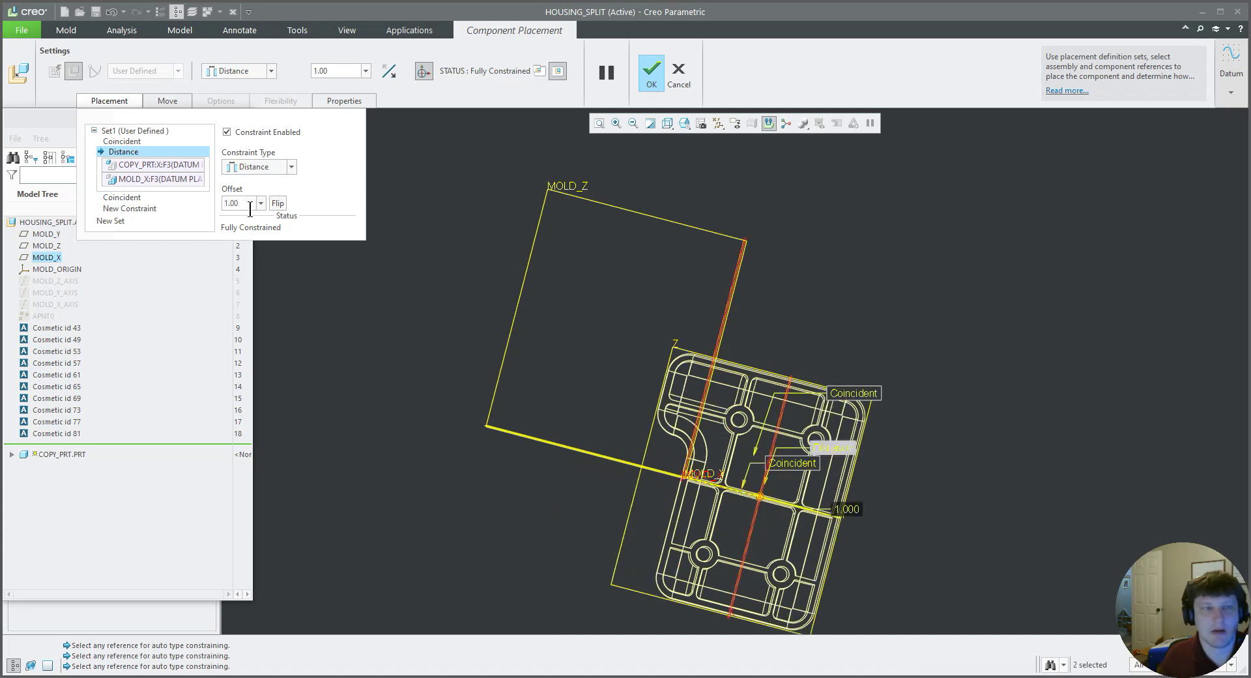
{"action": "type", "text": "2"}
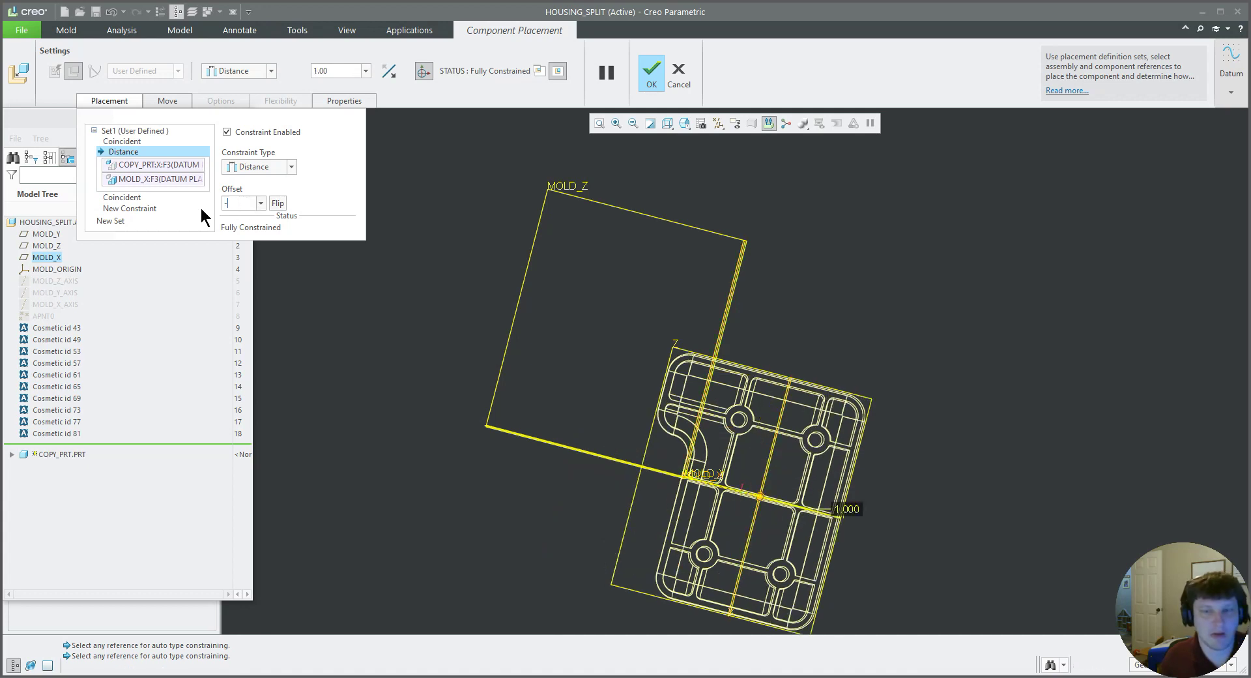
{"action": "key", "text": "Return"}
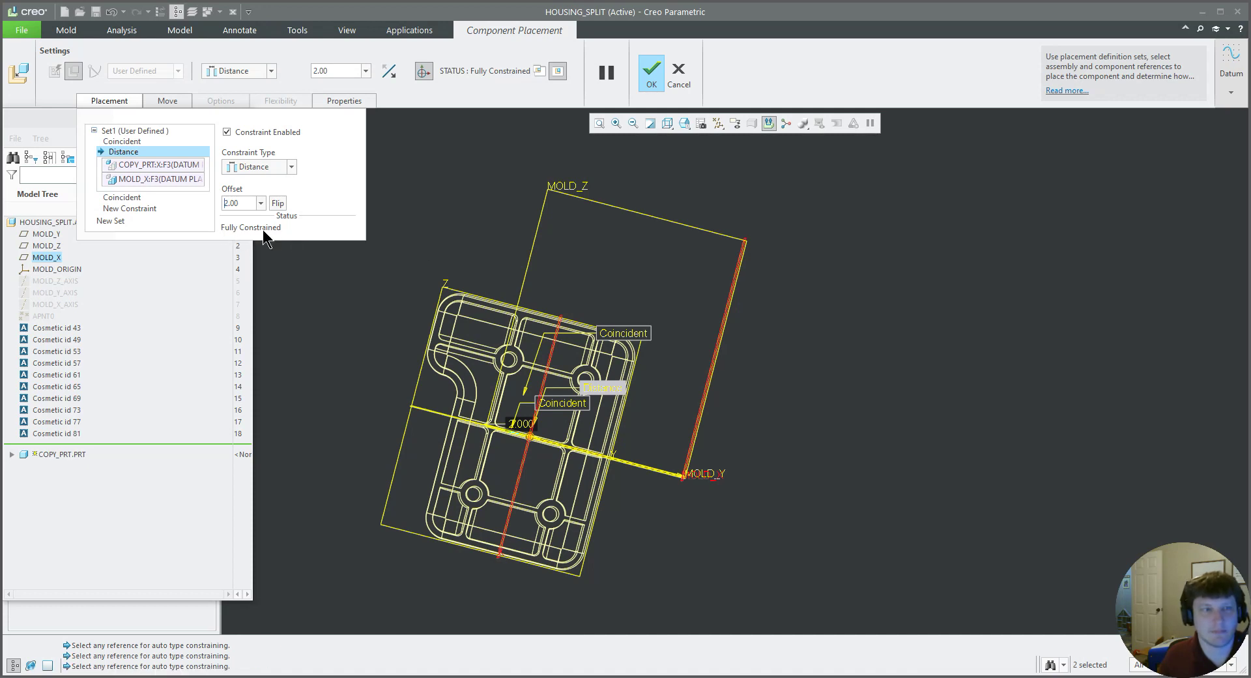
{"action": "type", "text": "1.5"}
{"action": "key", "text": "Return"}
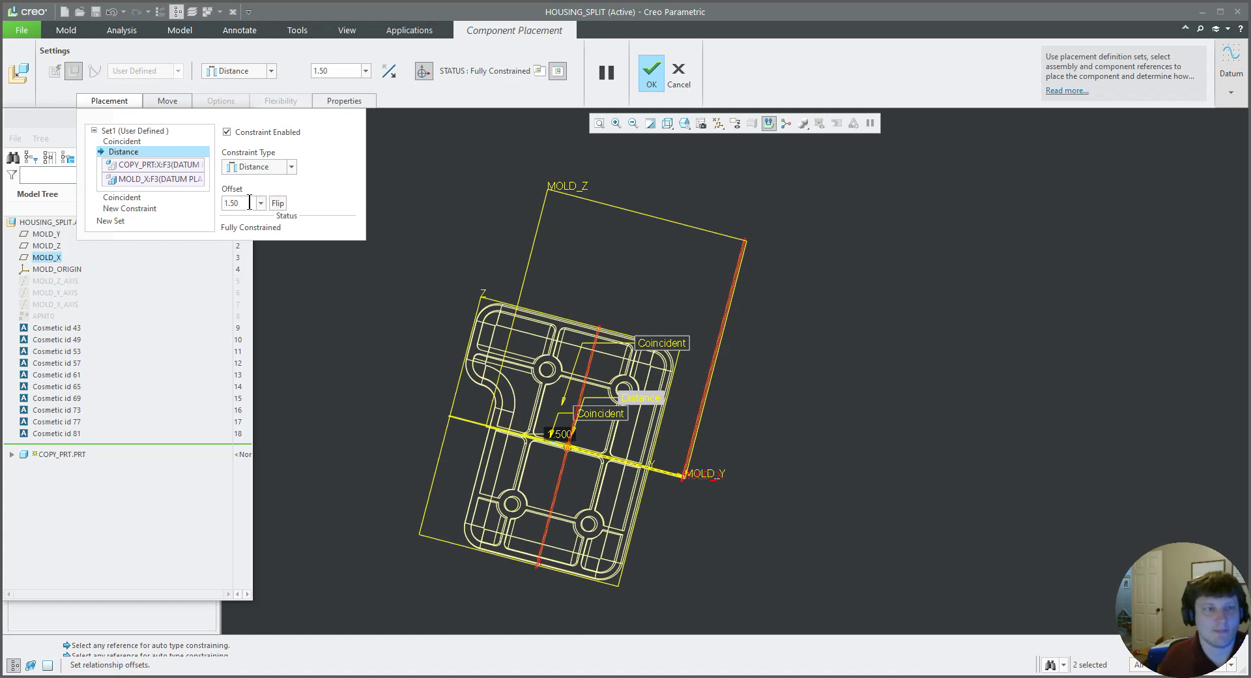
{"action": "key", "text": "Return"}
{"action": "type", "text": "2"}
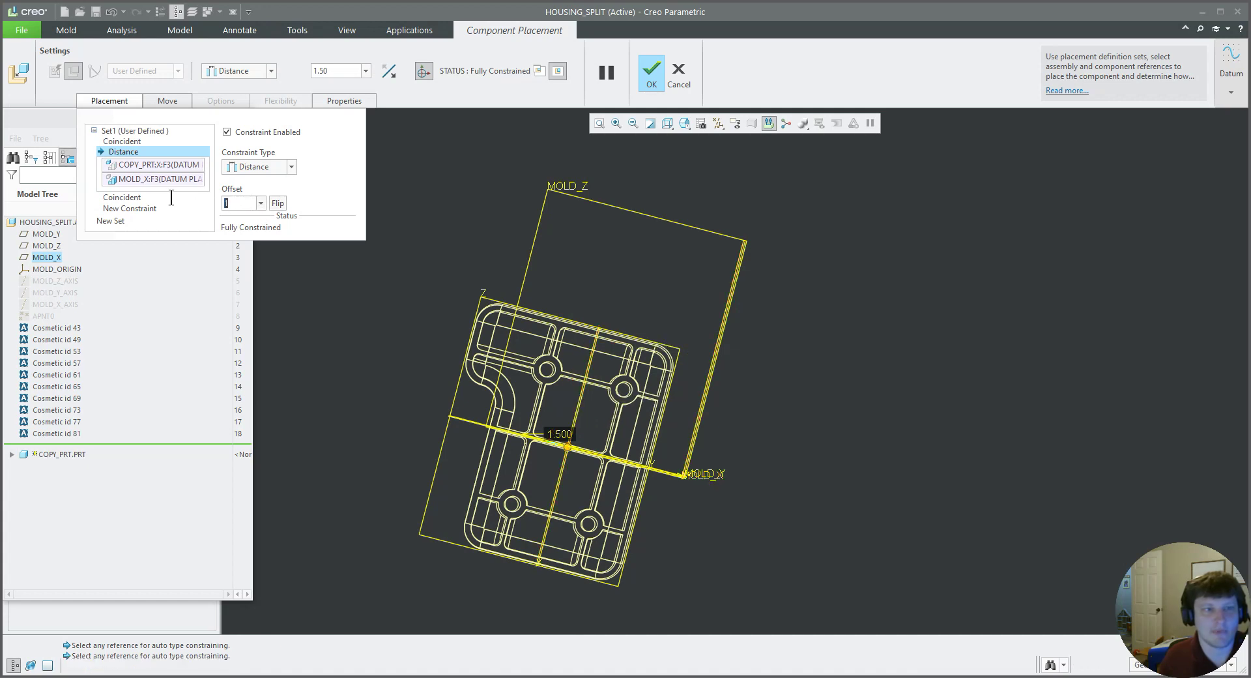
{"action": "key", "text": "Return"}
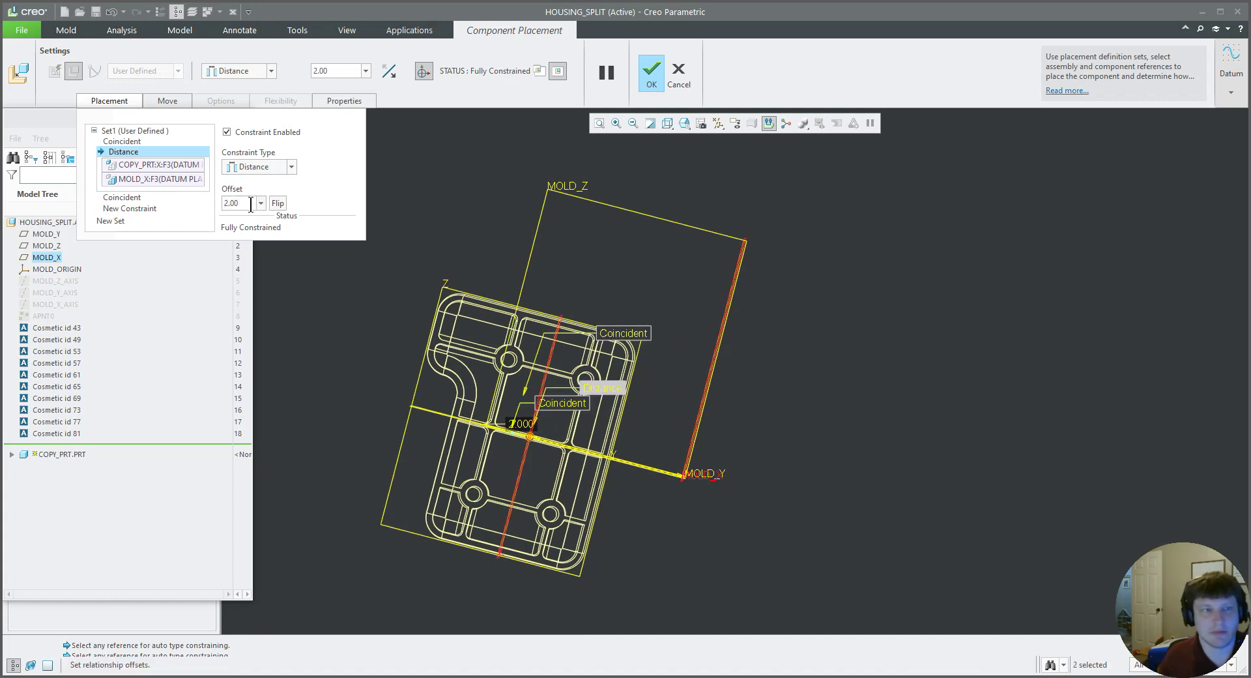
- Finish the placement and accept the merged reference model HOUSING_SPLIT_REF.PRT
{"action": "left_click", "coordinate": [653, 70]}
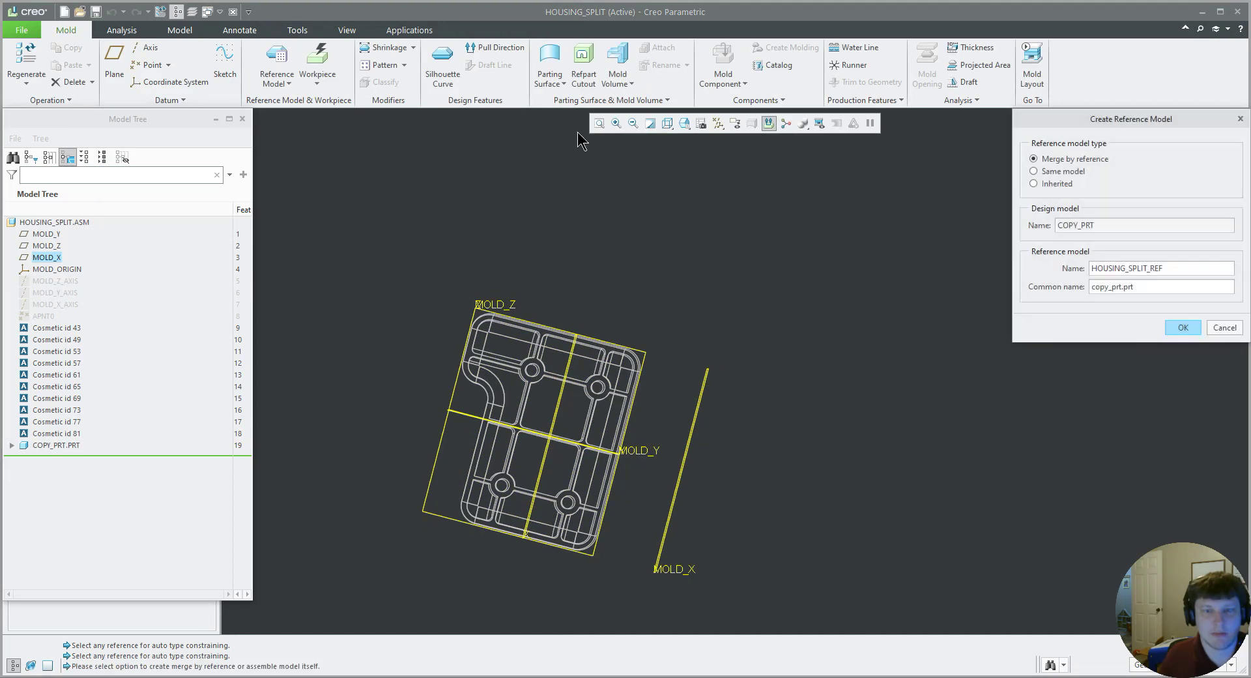
{"action": "left_click", "coordinate": [1183, 327]}
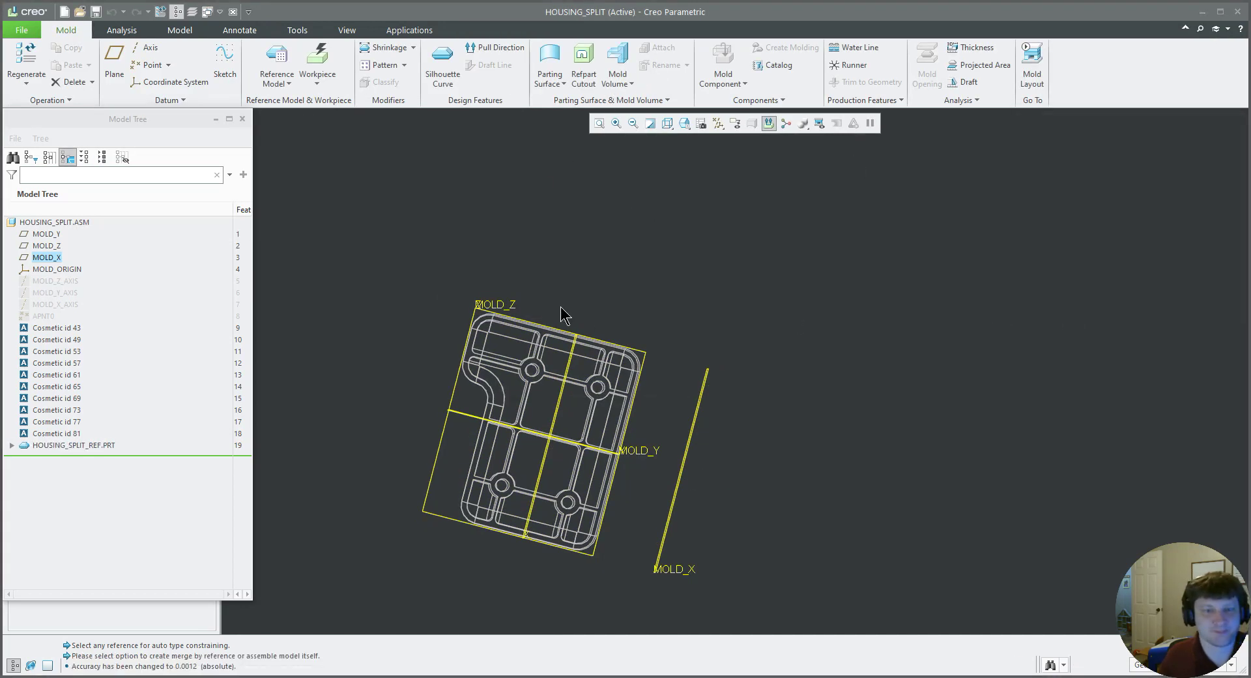
{"action": "left_click", "coordinate": [69, 445]}
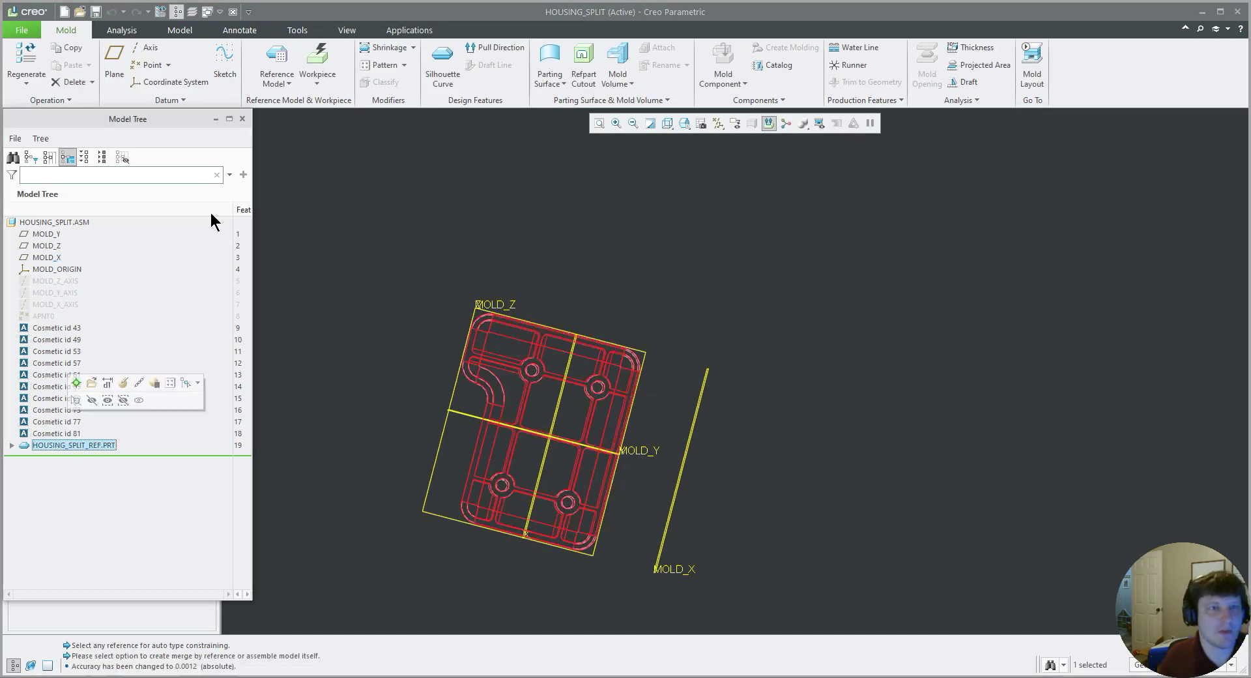
- Start an axis pattern of the reference model centred on MOLD_Z_AXIS, showing the hidden datum axes
{"action": "left_click", "coordinate": [380, 65]}
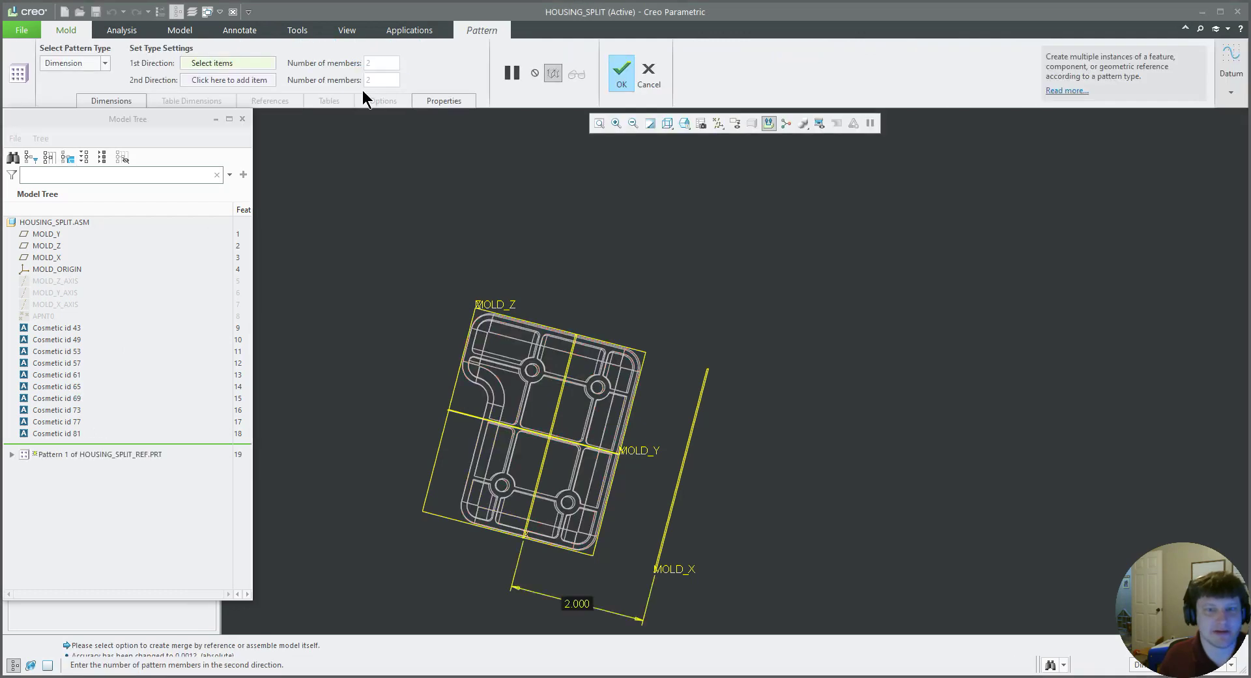
{"action": "left_click", "coordinate": [104, 63]}
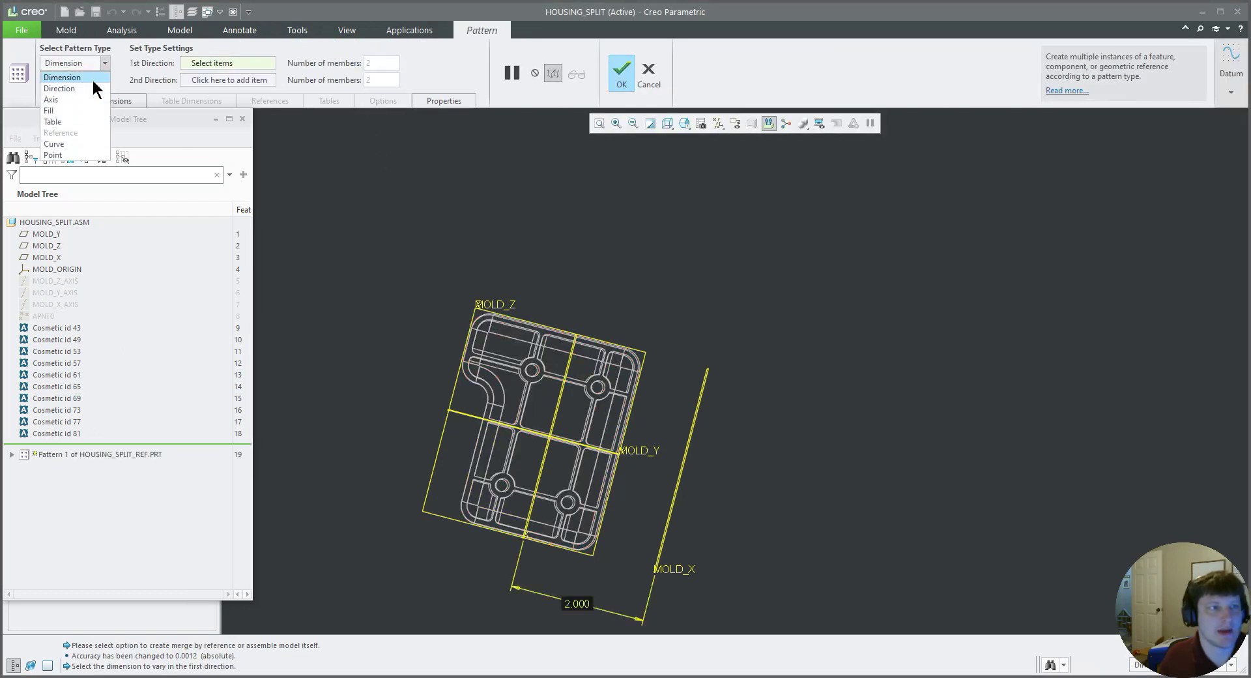
{"action": "left_click", "coordinate": [52, 99]}
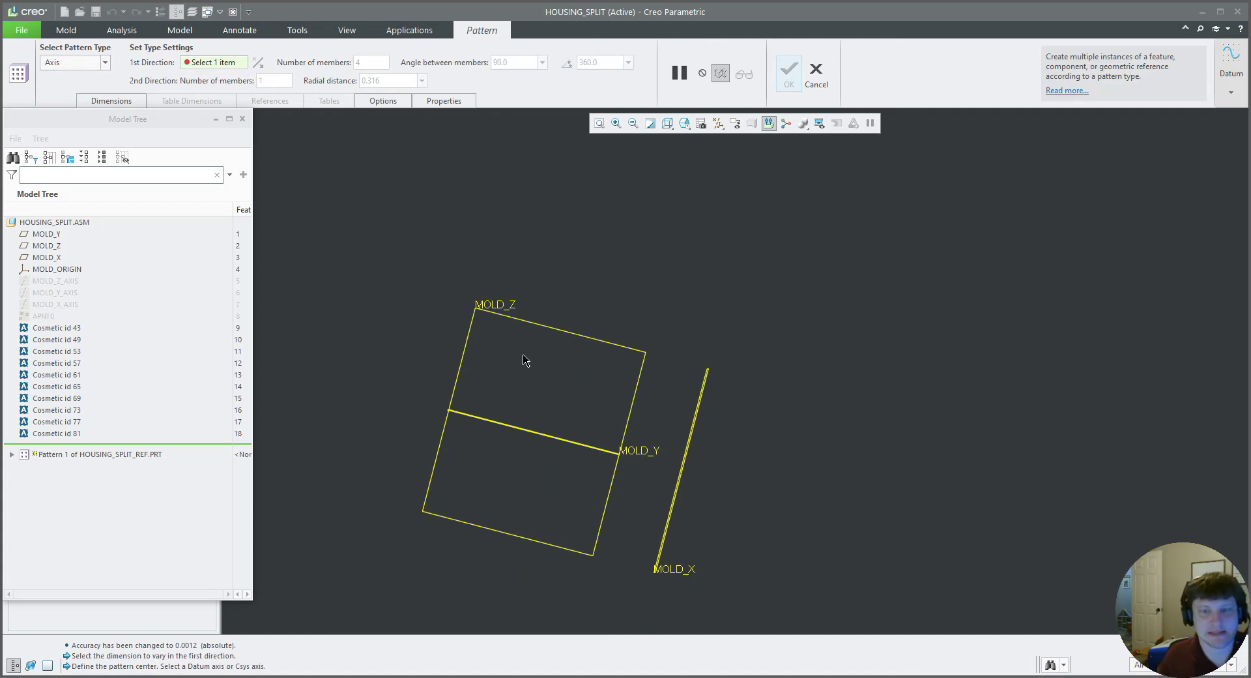
{"action": "left_click_drag", "start_coordinate": [129, 122], "coordinate": [318, 126]}
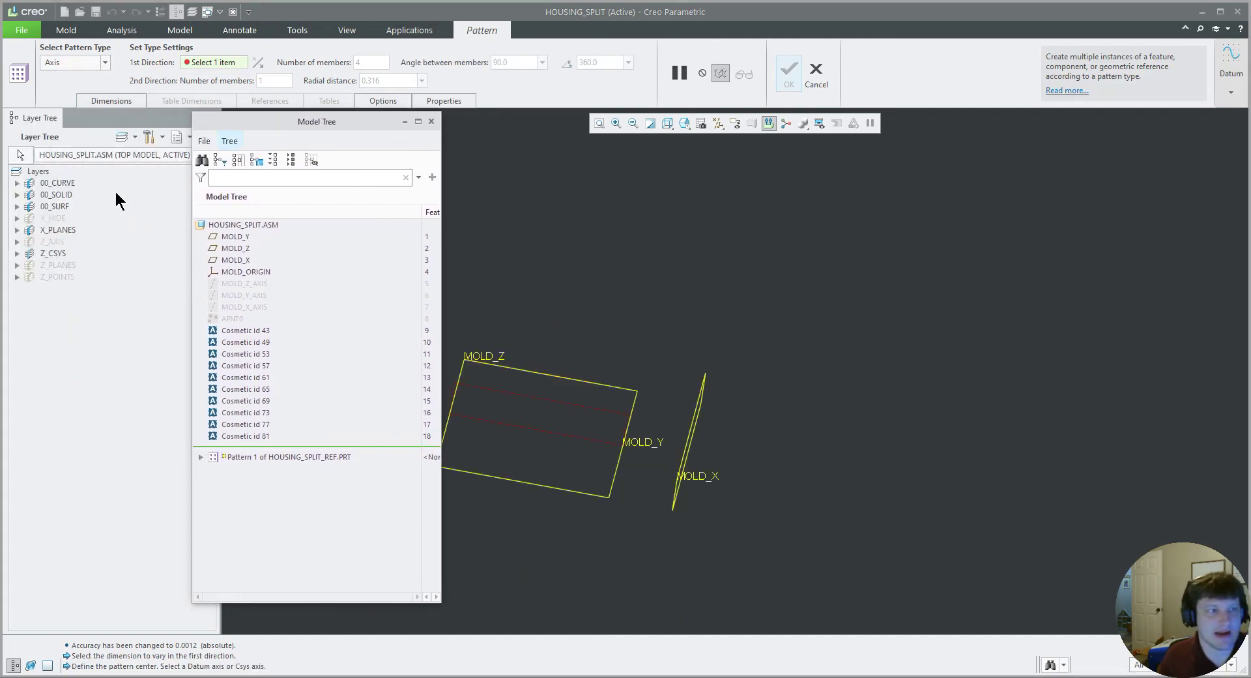
{"action": "right_click", "coordinate": [56, 253]}
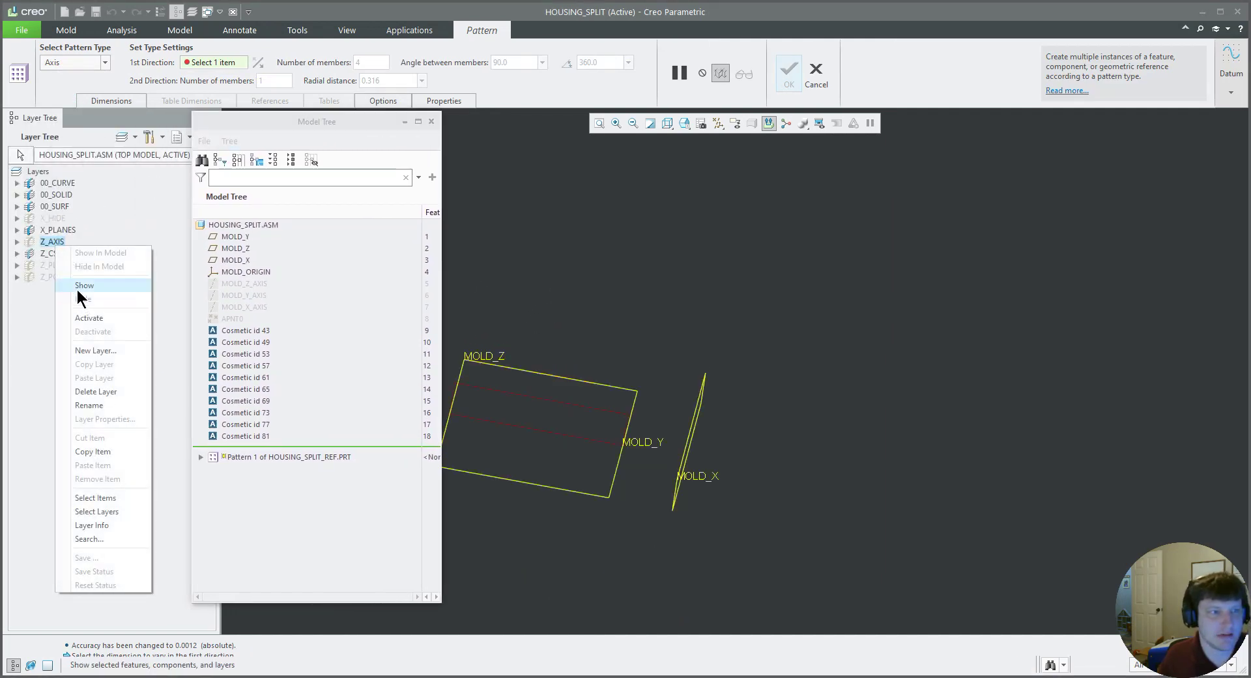
{"action": "left_click", "coordinate": [78, 290]}
{"action": "scroll", "coordinate": [654, 391], "scroll_direction": "down", "scroll_amount": 4}
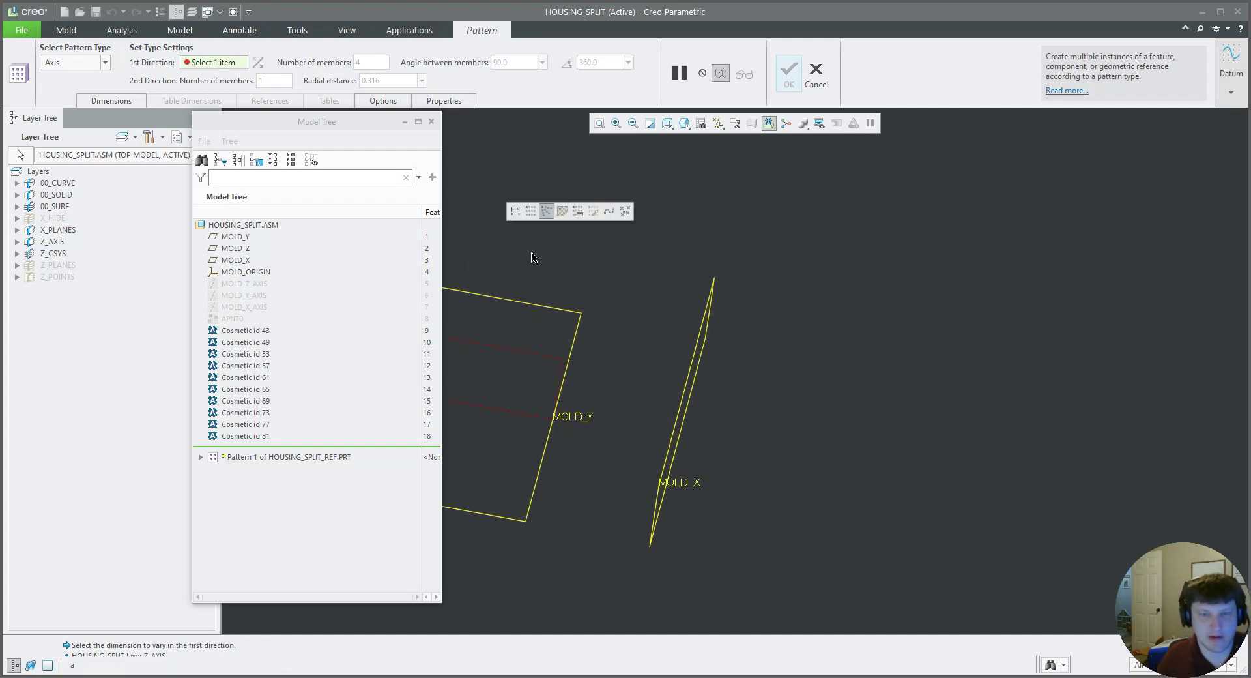
{"action": "left_click", "coordinate": [683, 425]}
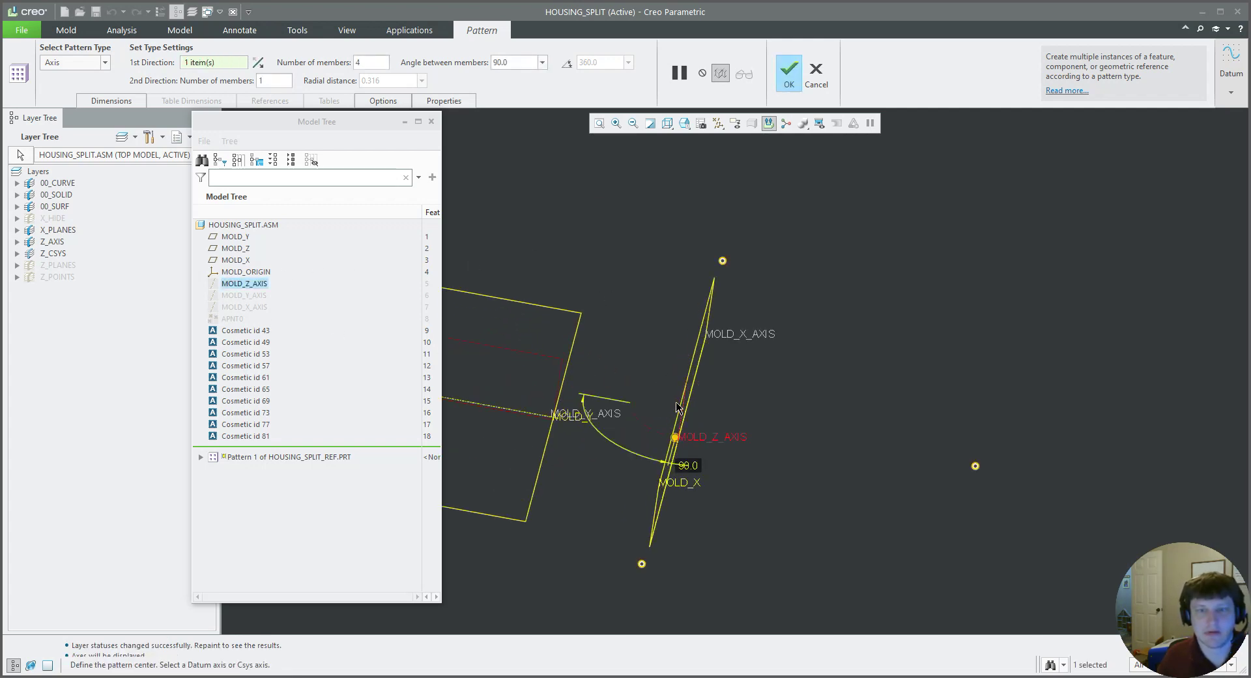
- Give the pattern 2 members 180° apart and finish it
{"action": "double_click", "coordinate": [357, 62]}
{"action": "type", "text": "2"}
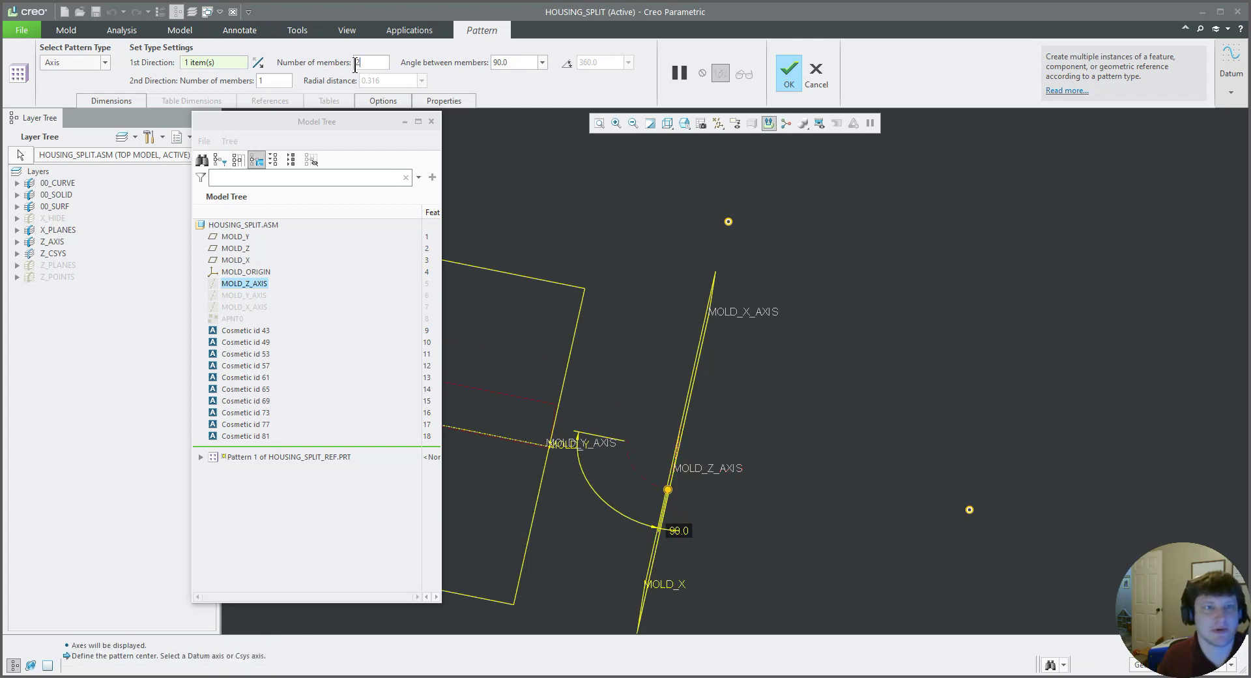
{"action": "key", "text": "Tab"}
{"action": "type", "text": "1"}
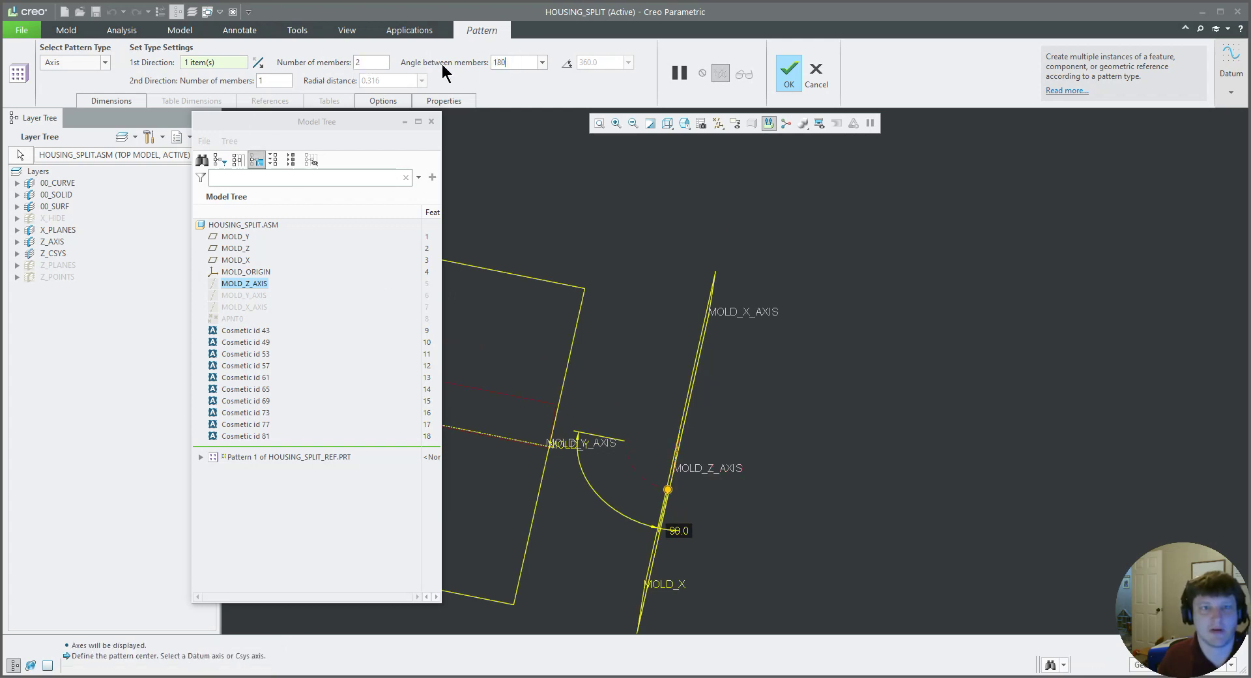
{"action": "key", "text": "Return"}
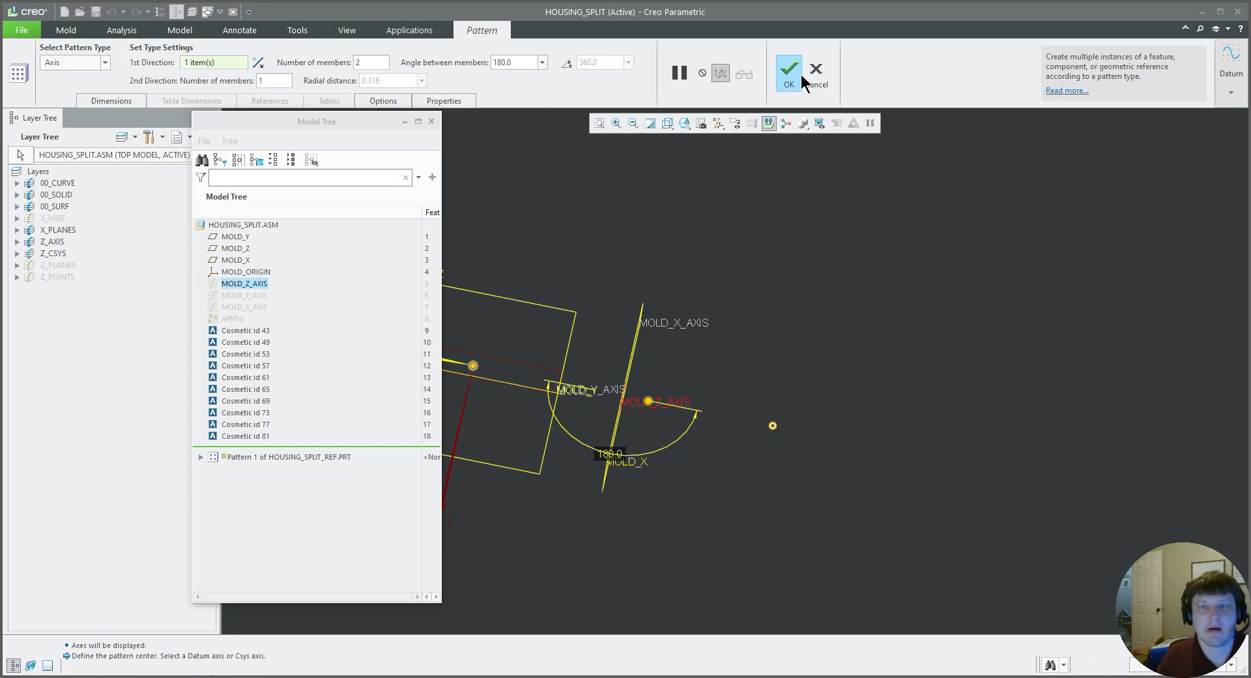
{"action": "left_click", "coordinate": [801, 76]}
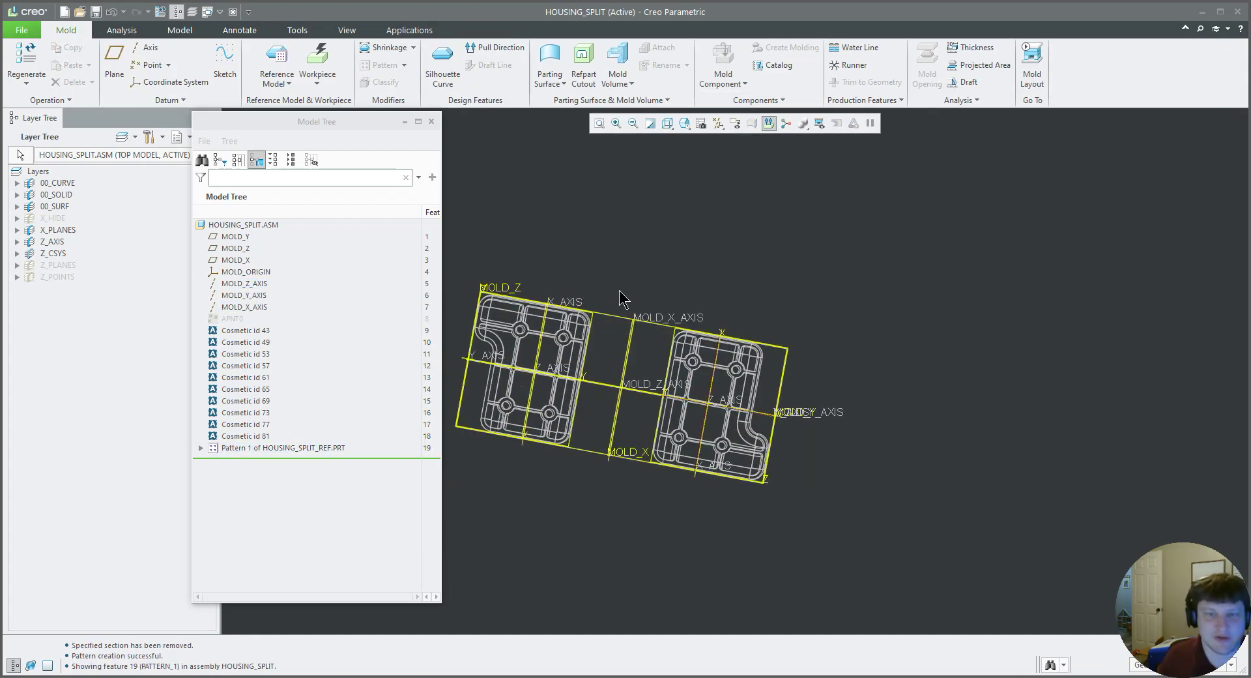
- Inspect both housing cavities in shaded-with-edges display from several angles
{"action": "middle_click_drag", "start_coordinate": [606, 301], "coordinate": [605, 273]}
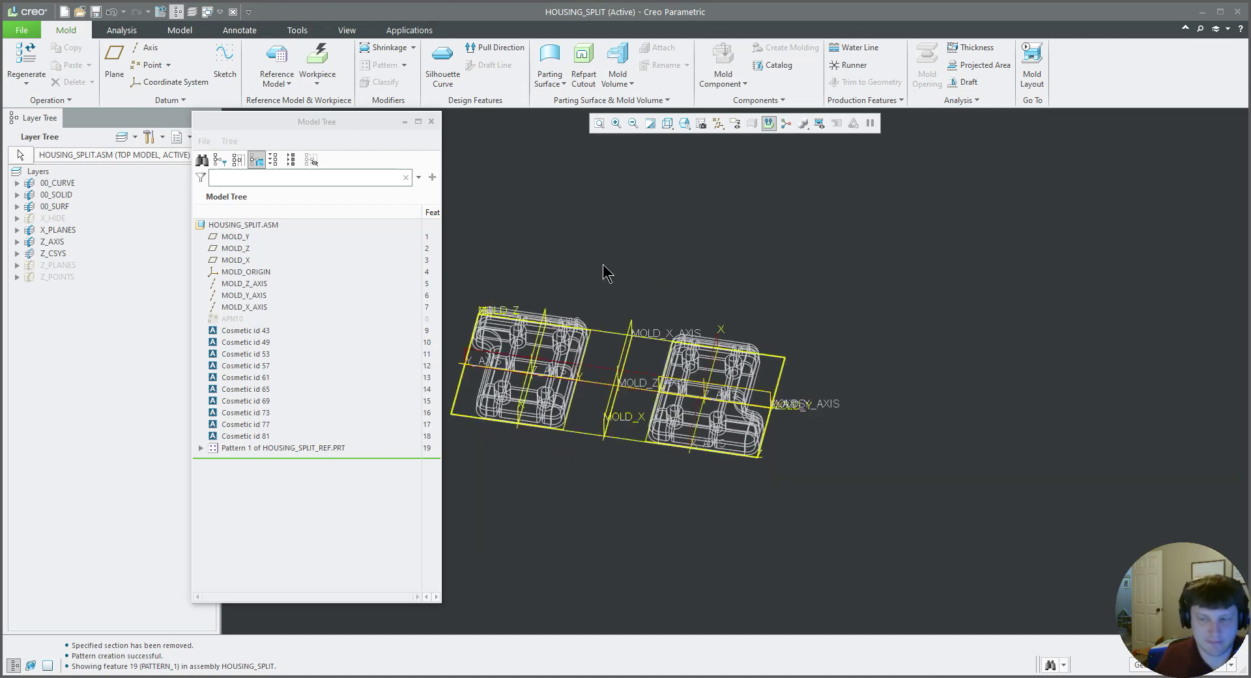
{"action": "key", "text": "ctrl+2"}
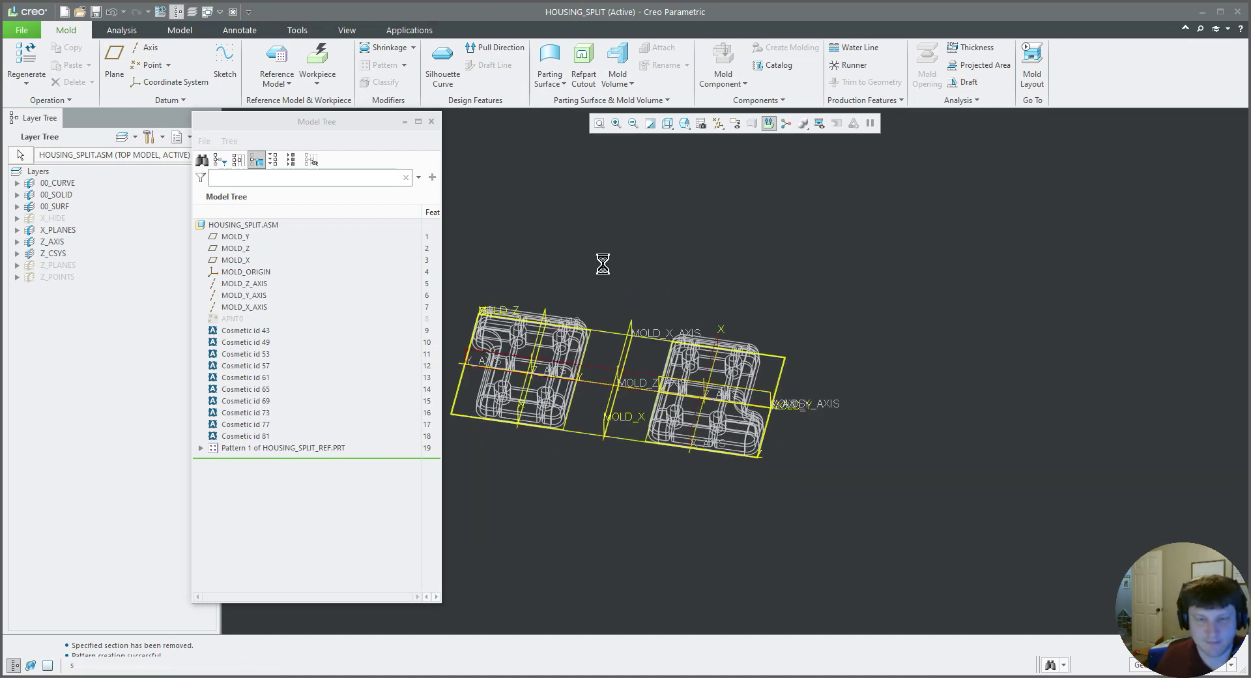
{"action": "middle_click_drag", "start_coordinate": [604, 282], "coordinate": [605, 277]}
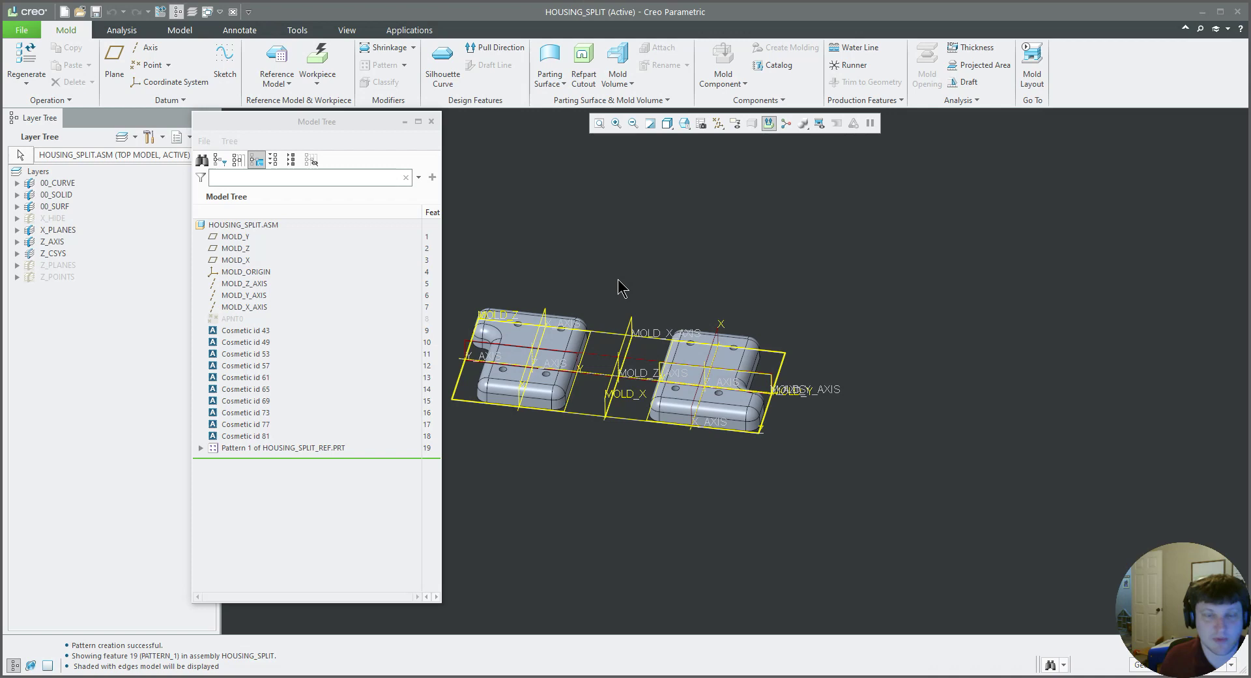
{"action": "mouse_move", "coordinate": [610, 293]}
{"action": "middle_mouse_down"}
{"action": "mouse_move", "coordinate": [603, 281]}
{"action": "mouse_move", "coordinate": [612, 311]}
{"action": "mouse_move", "coordinate": [591, 300]}
{"action": "middle_mouse_up"}
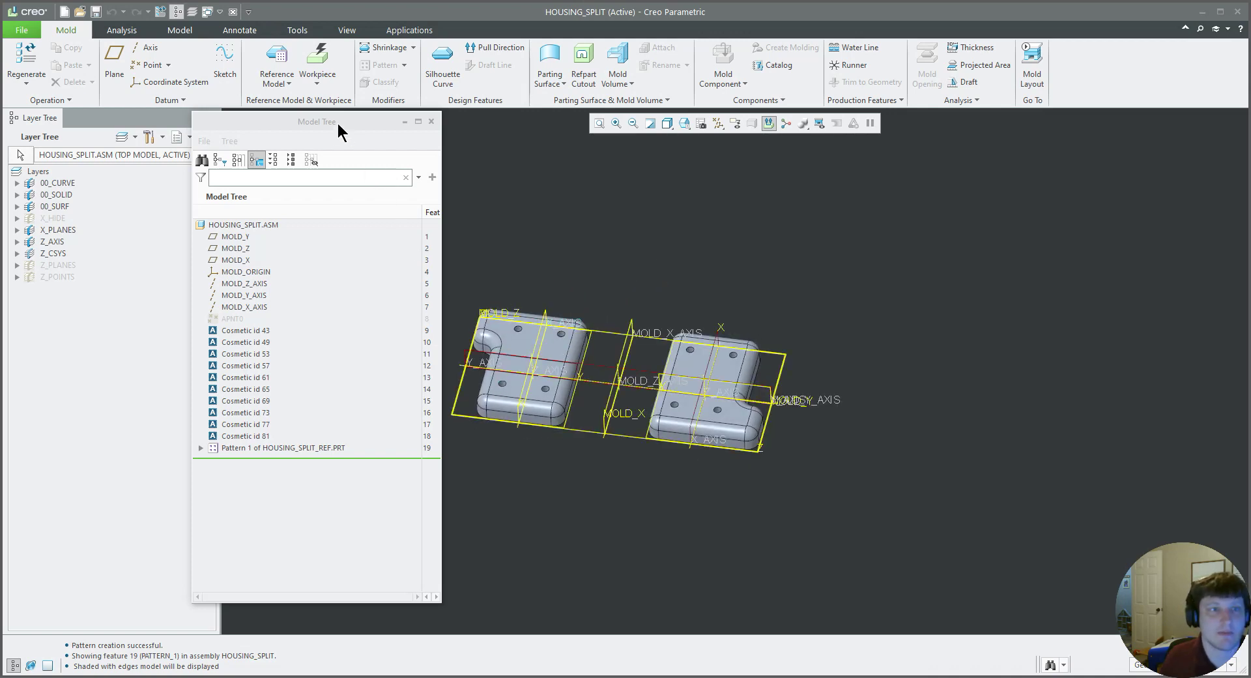
{"action": "left_click_drag", "start_coordinate": [337, 122], "coordinate": [207, 121]}
{"action": "scroll", "coordinate": [553, 365], "scroll_direction": "down", "scroll_amount": 5}
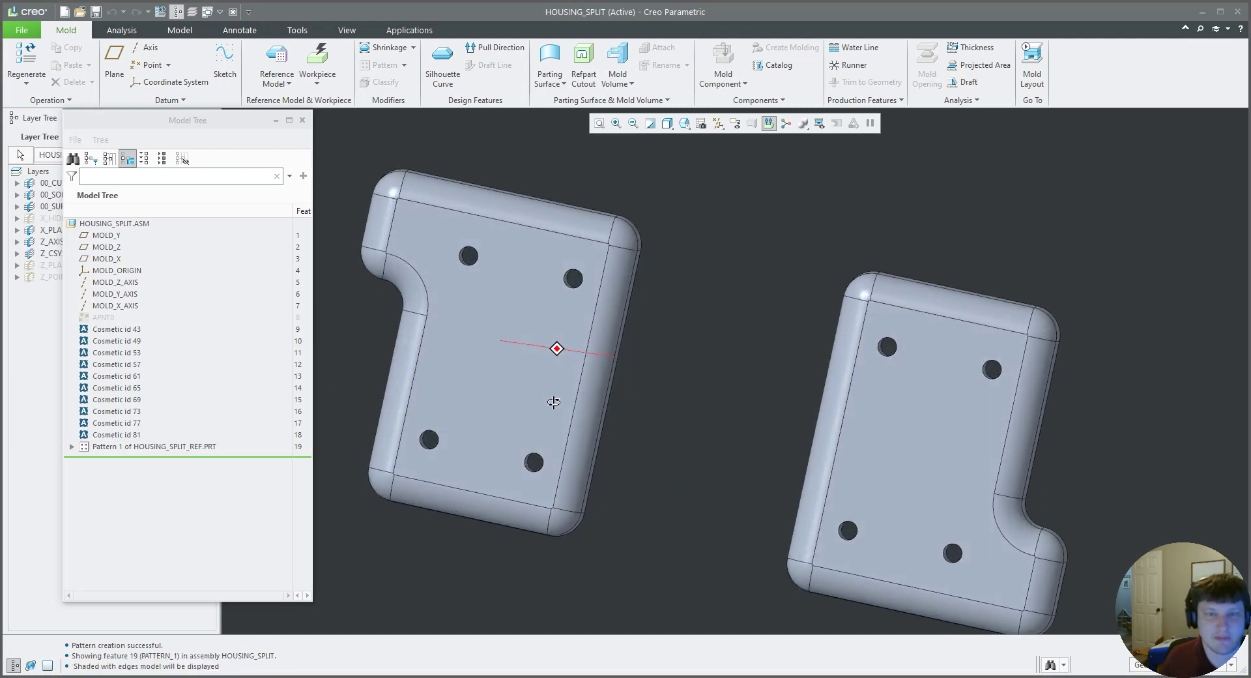
{"action": "middle_click_drag", "start_coordinate": [553, 402], "coordinate": [558, 394]}
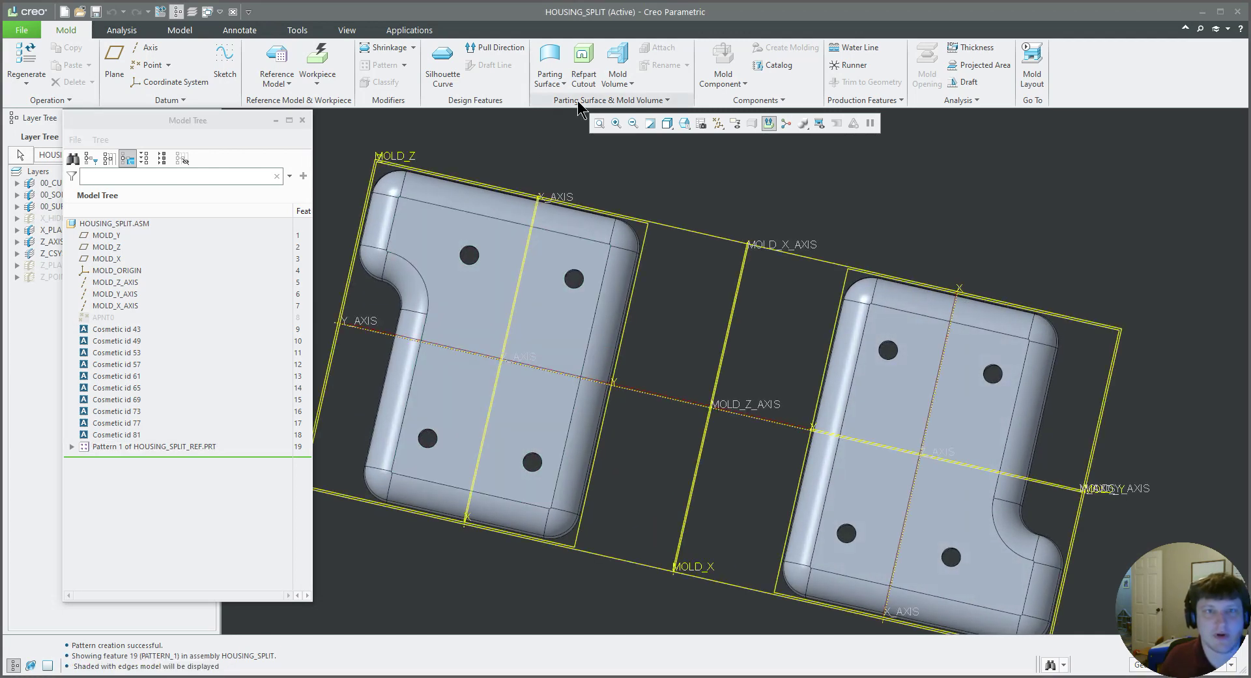
- Browse the ribbon commands and start a Silhouette Curve from the Mold tab
{"action": "left_click", "coordinate": [297, 29]}
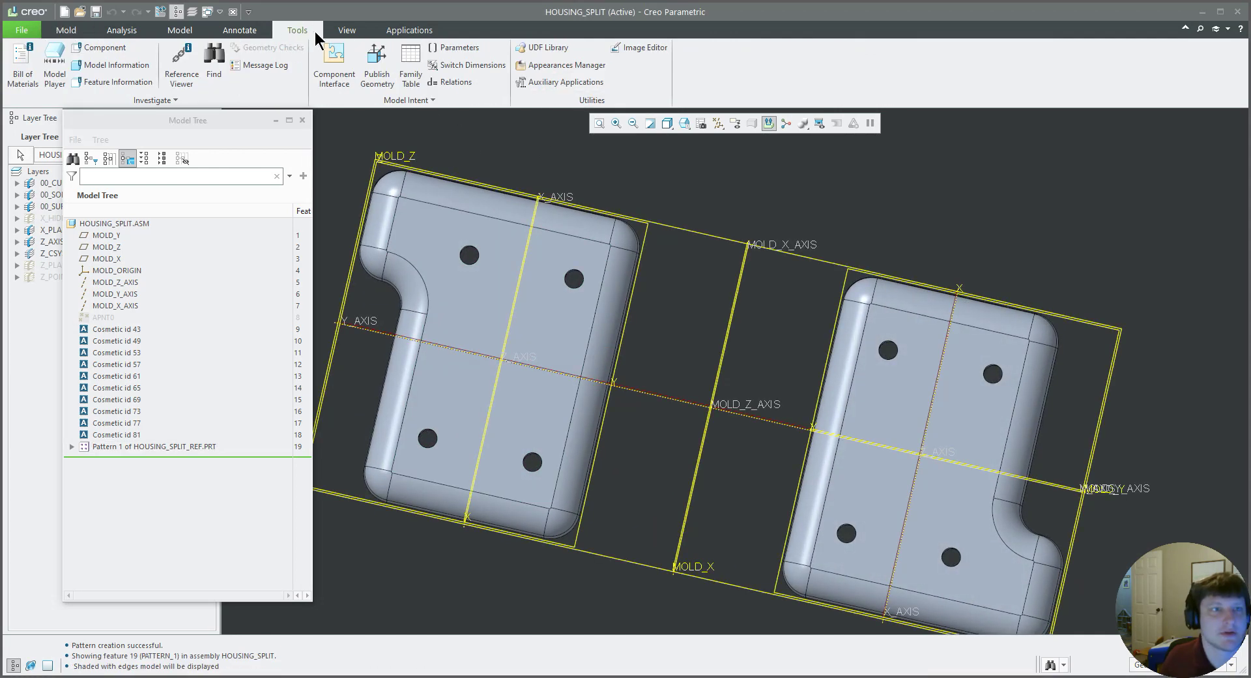
{"action": "left_click", "coordinate": [346, 30]}
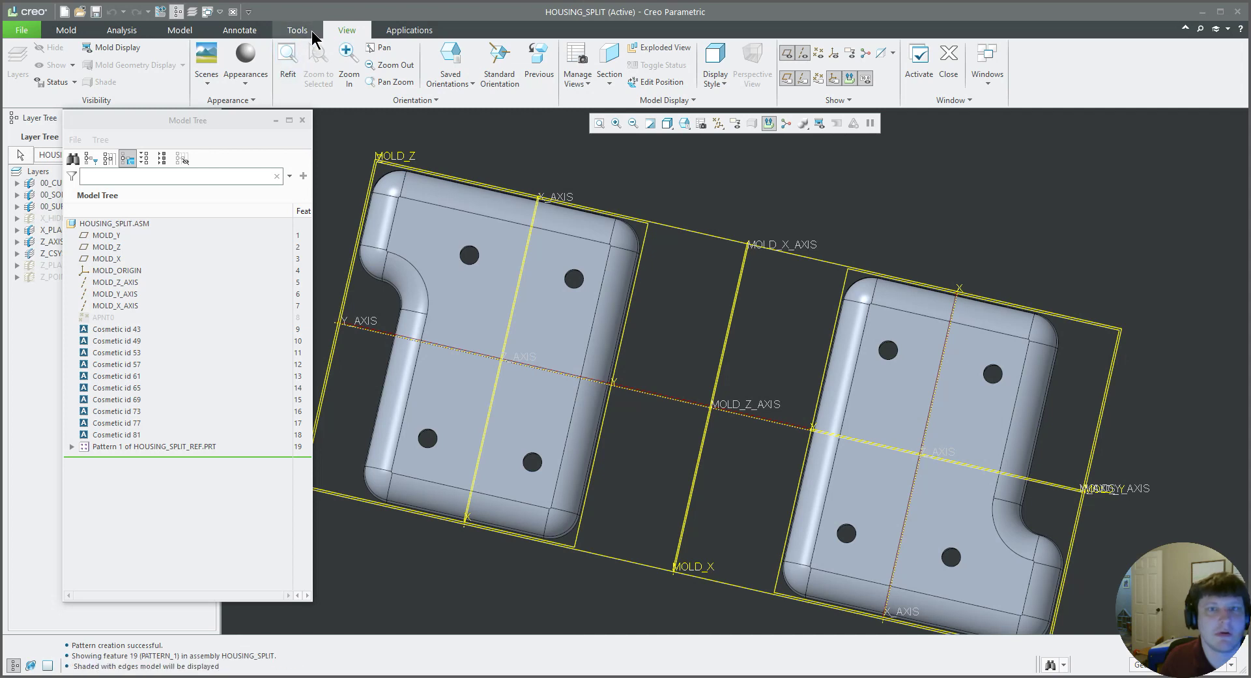
{"action": "left_click", "coordinate": [306, 30]}
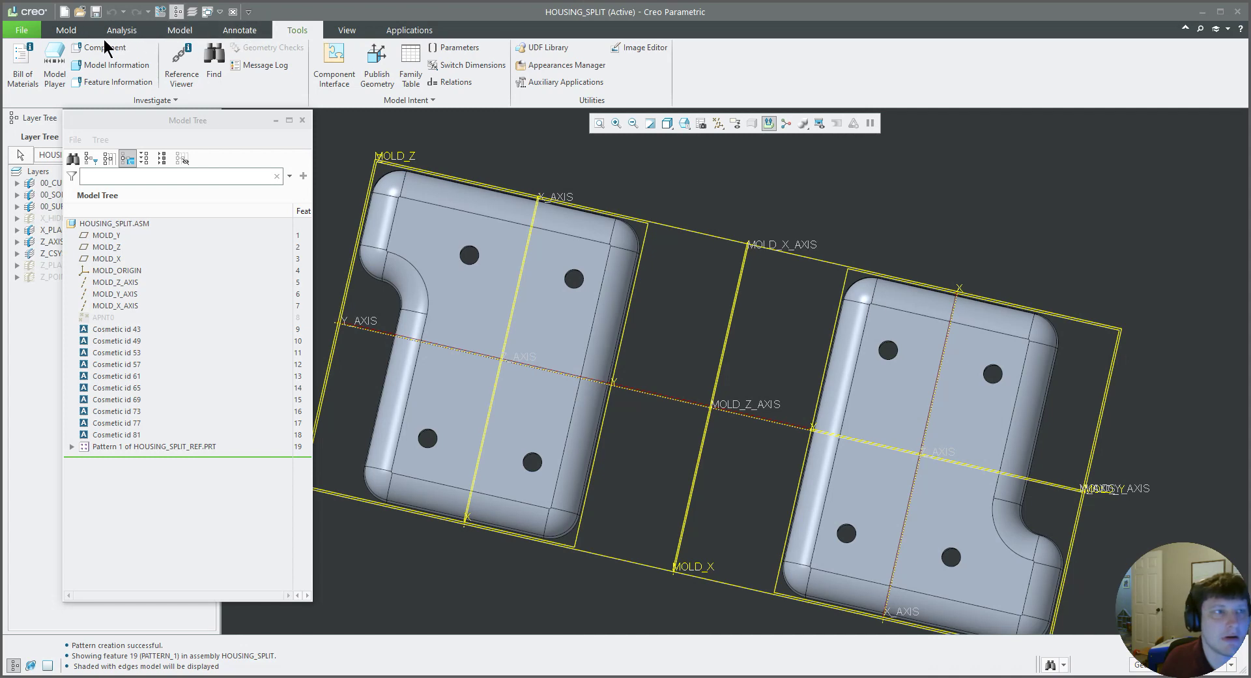
{"action": "left_click", "coordinate": [73, 31]}
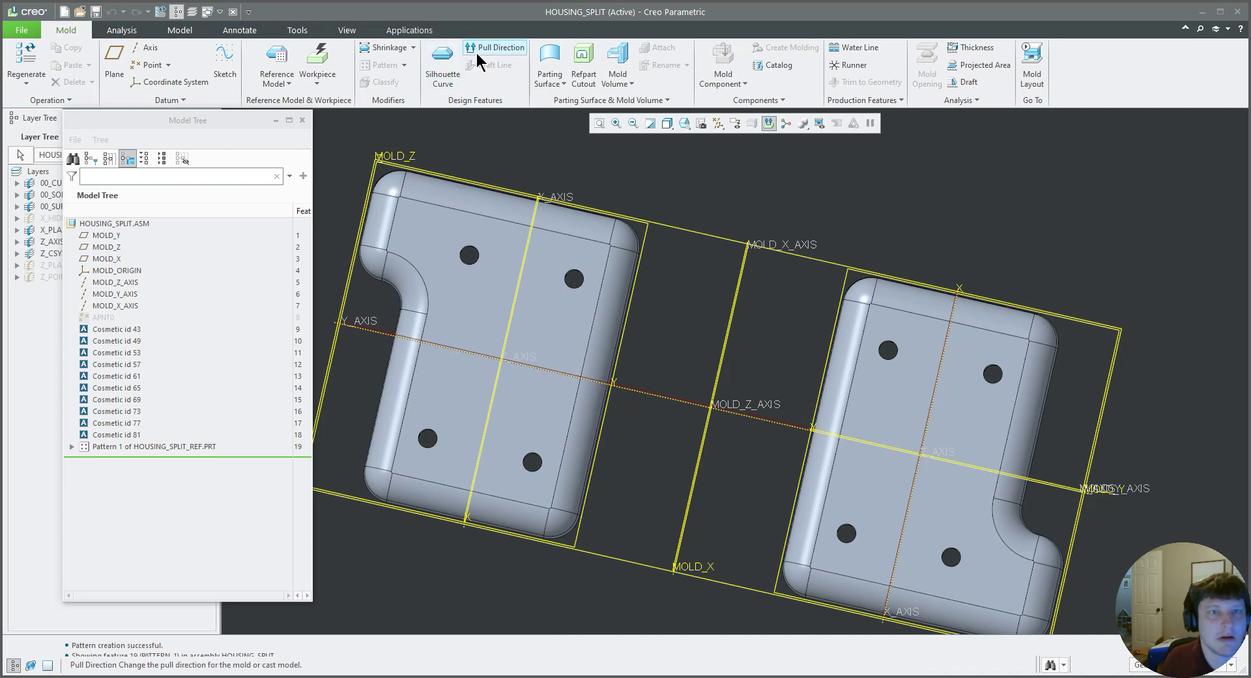
{"action": "left_click", "coordinate": [441, 60]}
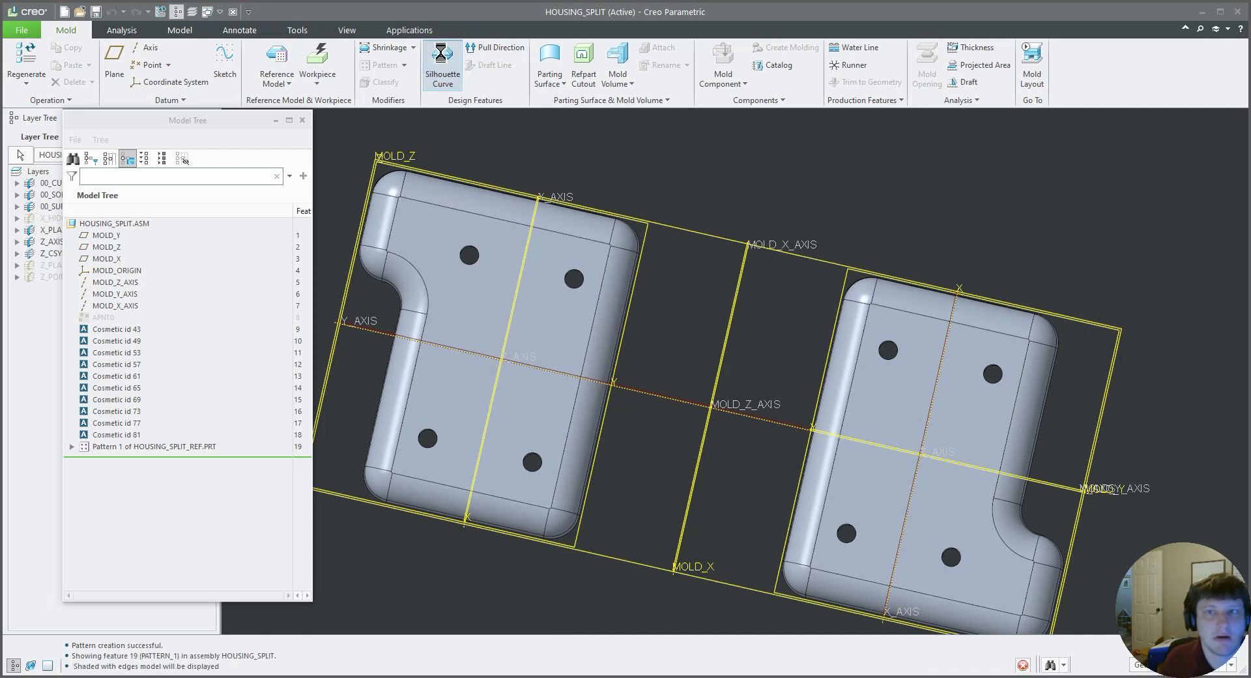
- Trace SILH_CURVE_1 from the left housing's surfaces using MOLD_Z as the viewing direction
{"action": "left_click", "coordinate": [580, 248]}
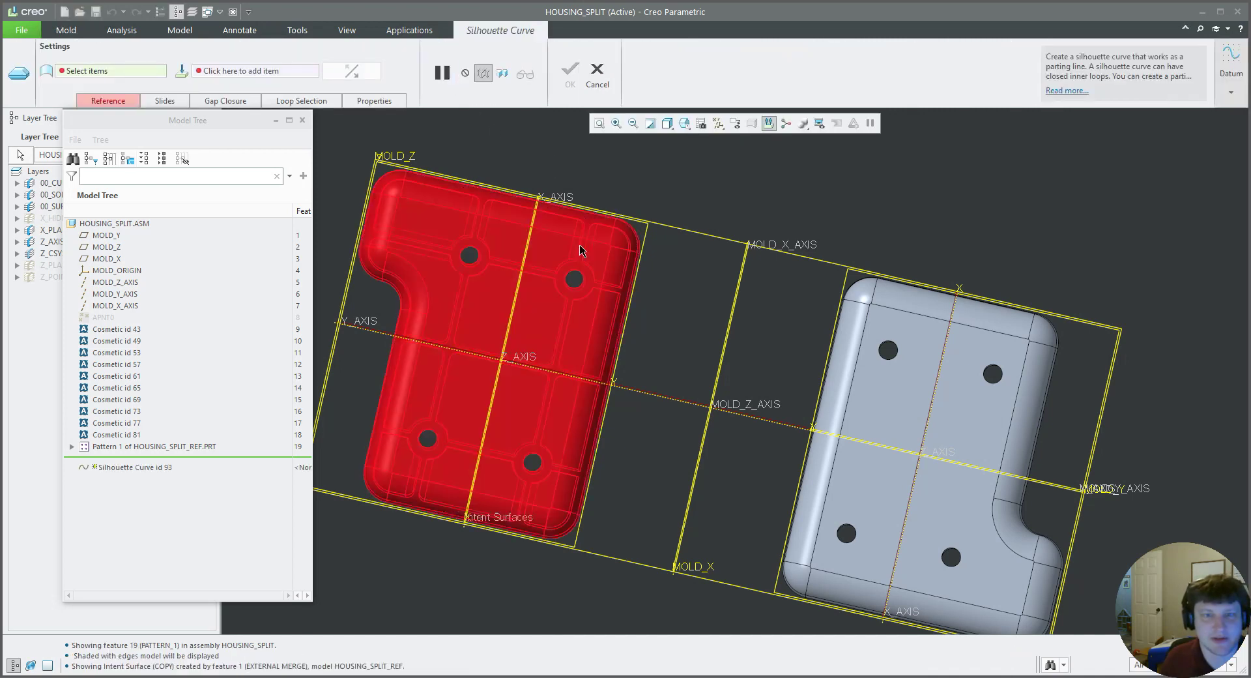
{"action": "left_click", "coordinate": [401, 164]}
{"action": "middle_click", "coordinate": [415, 210]}
{"action": "scroll", "coordinate": [448, 246], "scroll_direction": "down", "scroll_amount": 2}
{"action": "key", "text": "ctrl+d"}
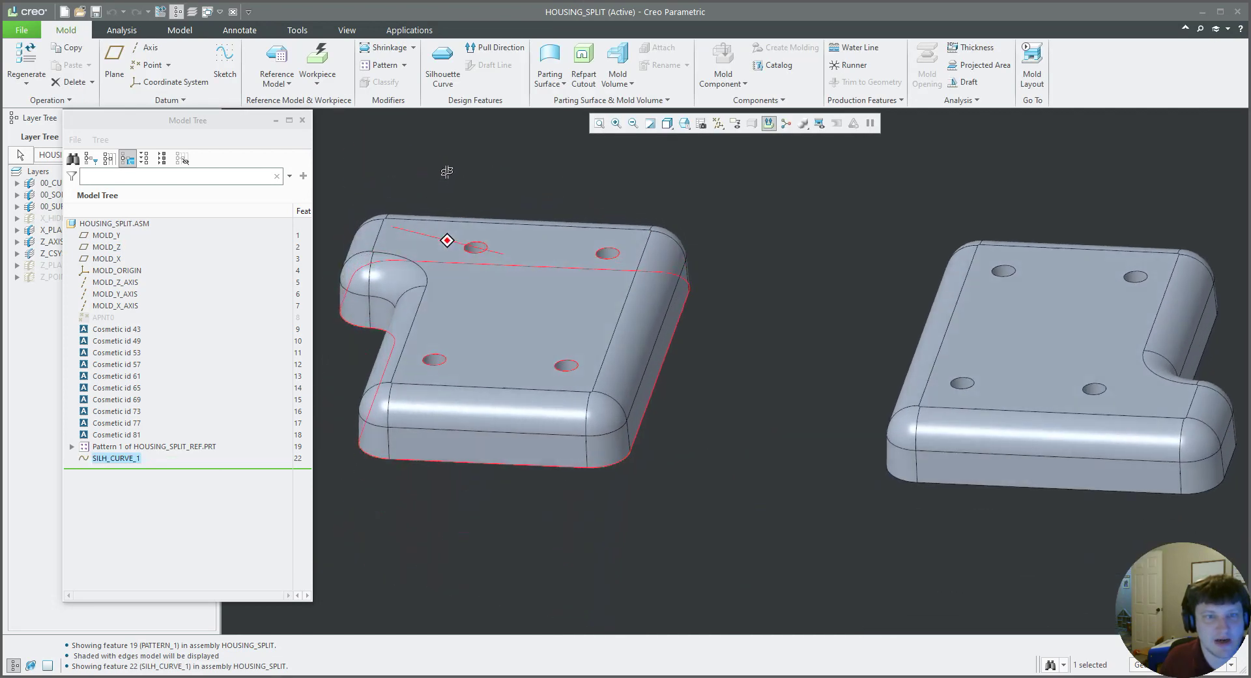
{"action": "middle_click_drag", "start_coordinate": [447, 236], "coordinate": [479, 197]}
{"action": "left_click", "coordinate": [472, 186]}
{"action": "scroll", "coordinate": [471, 213], "scroll_direction": "up", "scroll_amount": 2}
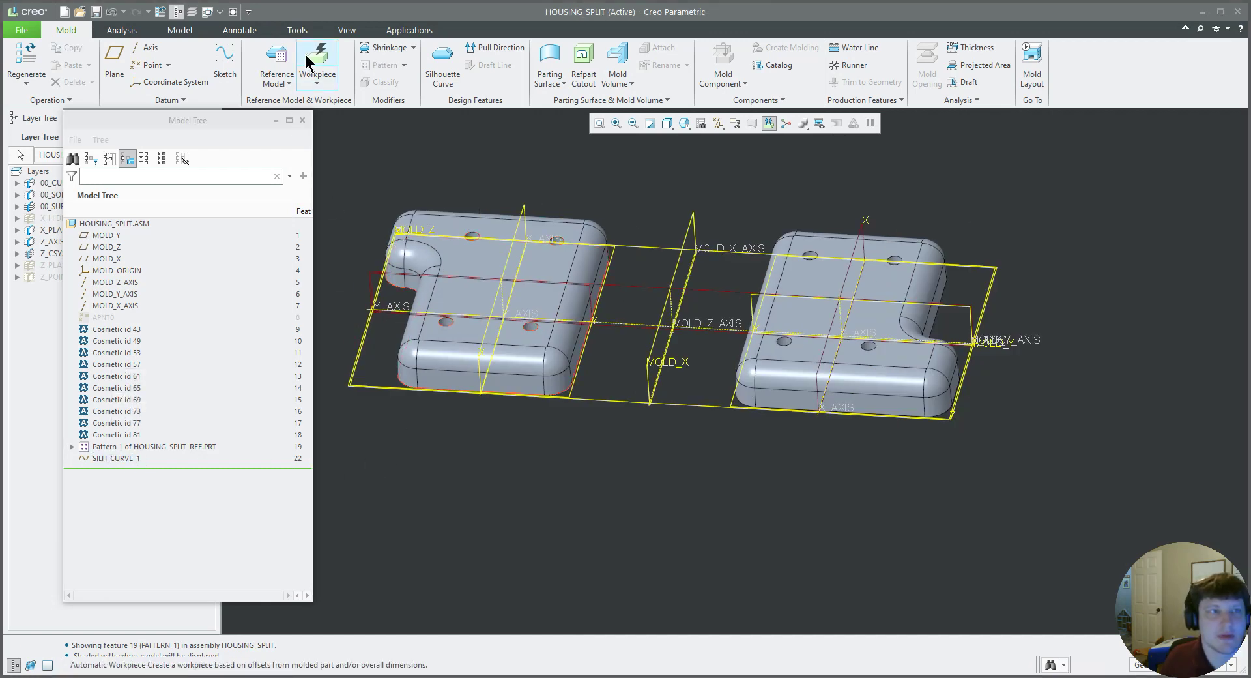
- Start a Fill surface with a new sketch placed on the part's top face
{"action": "left_click", "coordinate": [180, 31]}
{"action": "left_click", "coordinate": [417, 99]}
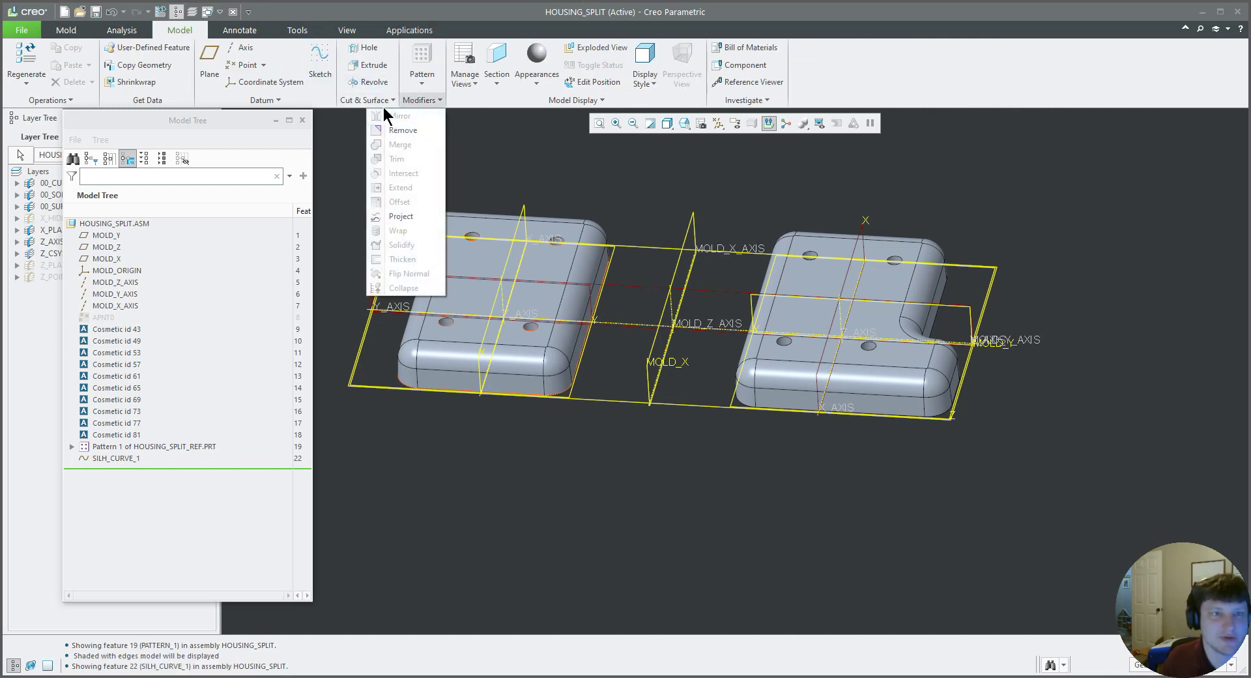
{"action": "left_click", "coordinate": [365, 100]}
{"action": "left_click", "coordinate": [365, 99]}
{"action": "mouse_move", "coordinate": [371, 144]}
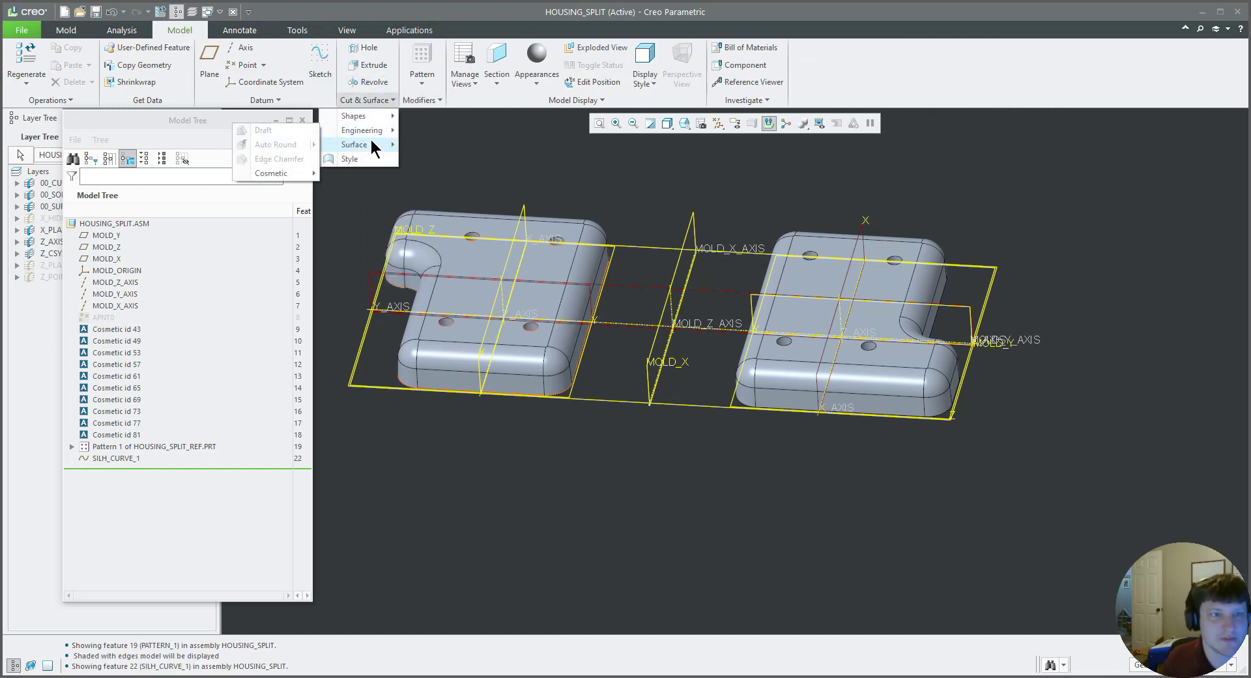
{"action": "left_click", "coordinate": [261, 158]}
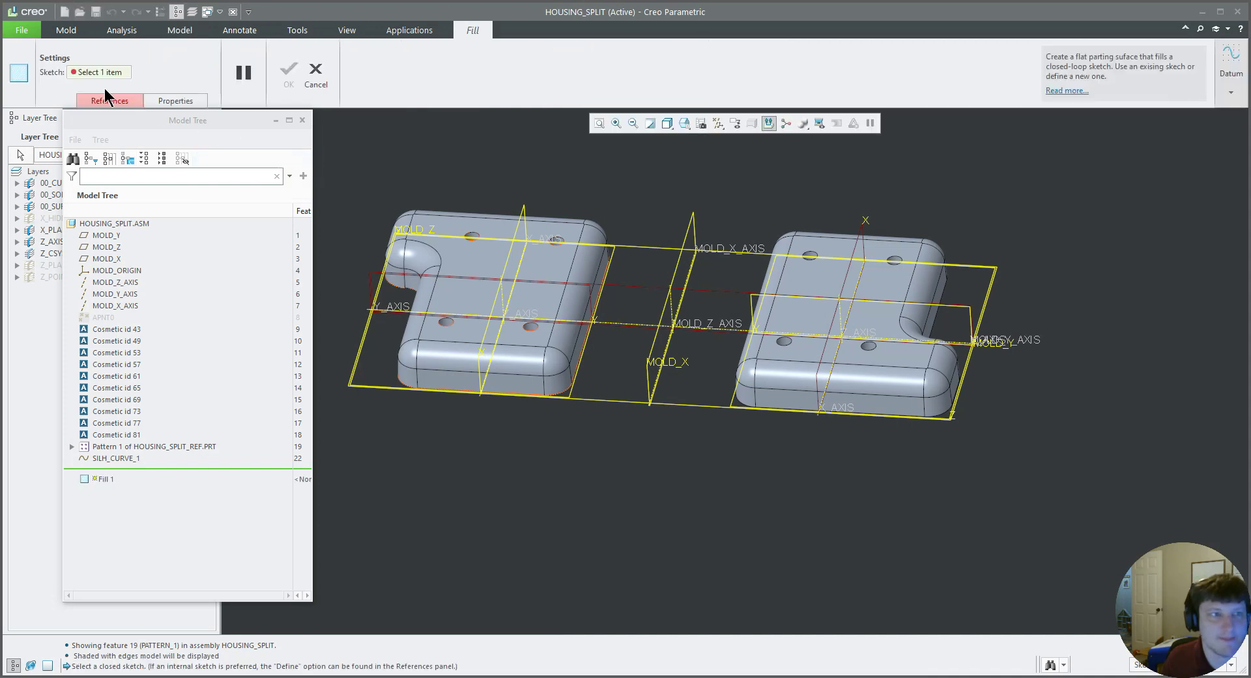
{"action": "left_click", "coordinate": [96, 99]}
{"action": "left_click", "coordinate": [194, 142]}
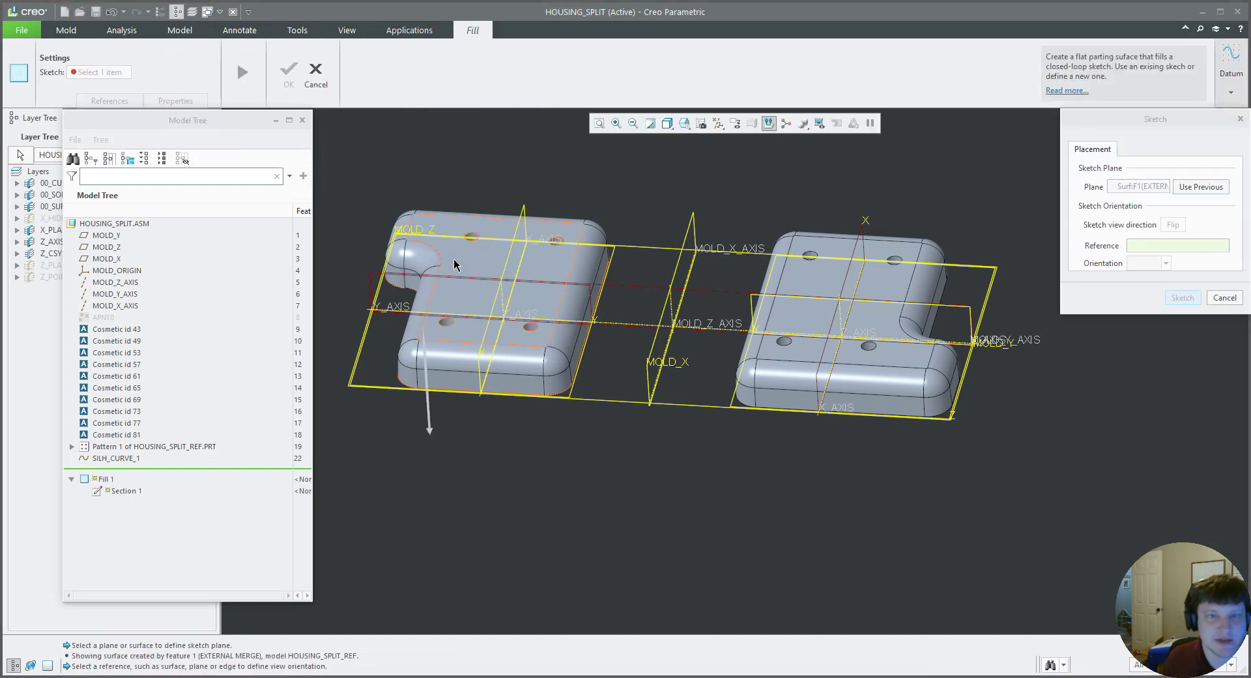
{"action": "left_click", "coordinate": [458, 340]}
{"action": "middle_click", "coordinate": [458, 340]}
- Project five hole edges from both housings into the sketch and complete Fill 1
{"action": "left_click", "coordinate": [495, 81]}
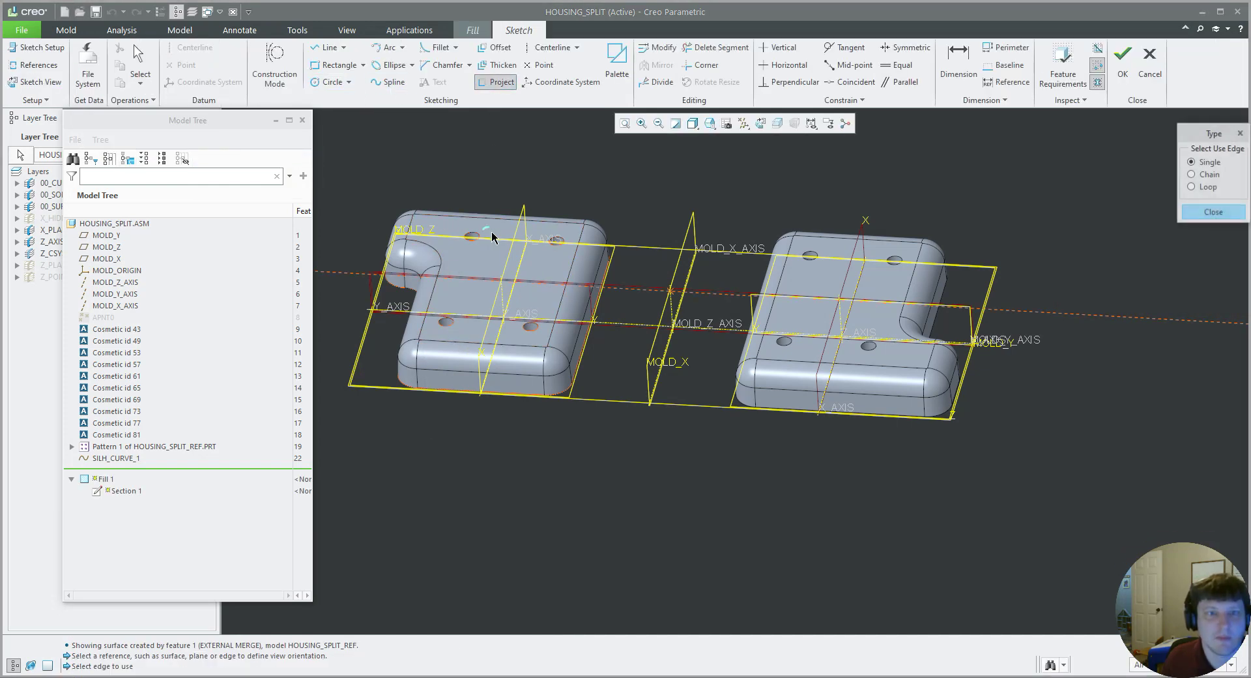
{"action": "left_click", "coordinate": [479, 240]}
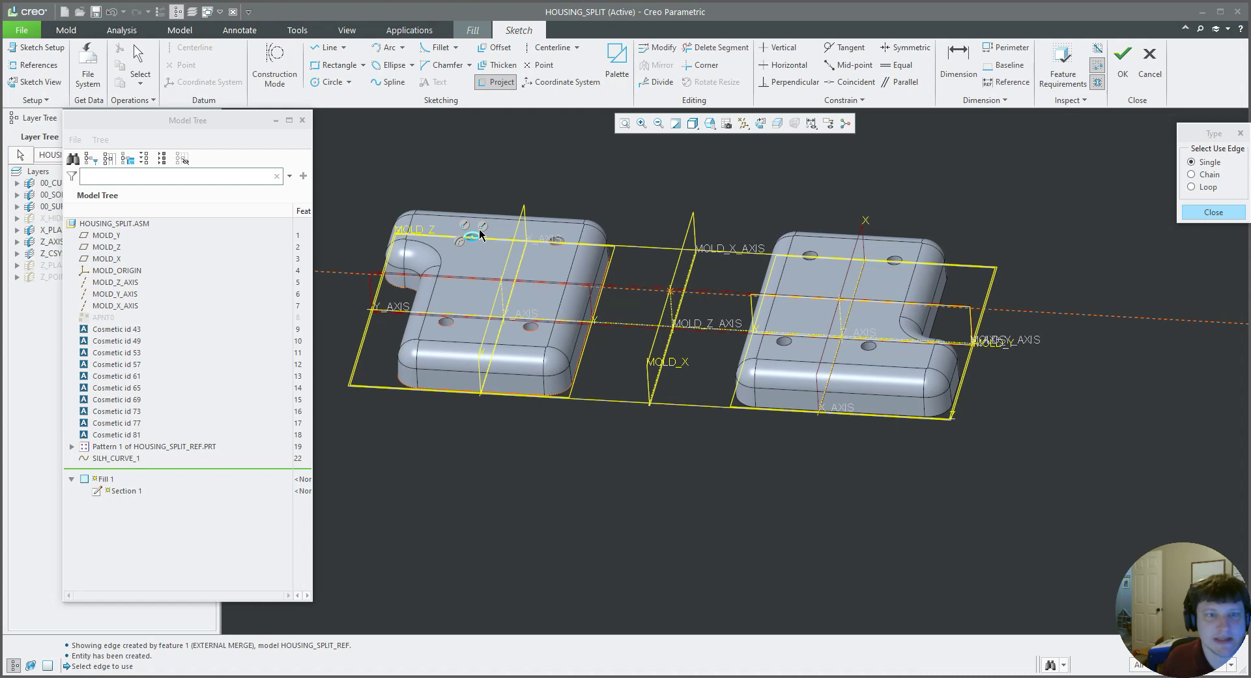
{"action": "left_click", "coordinate": [557, 243]}
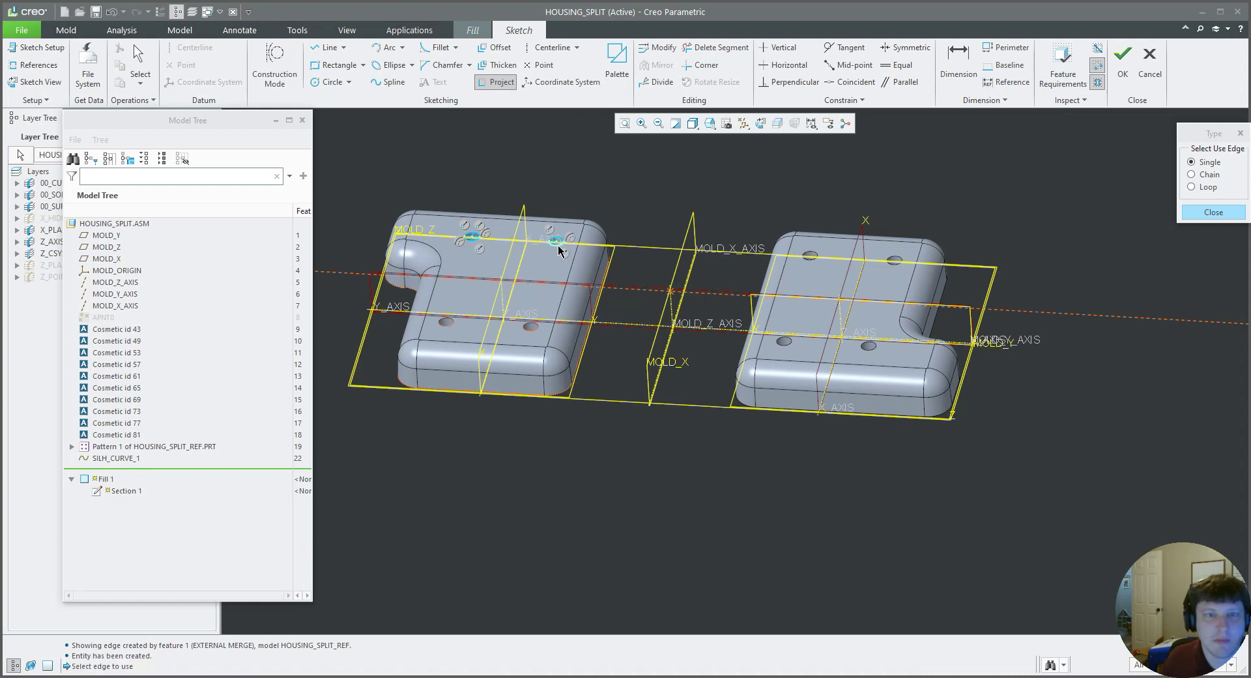
{"action": "left_click", "coordinate": [533, 326]}
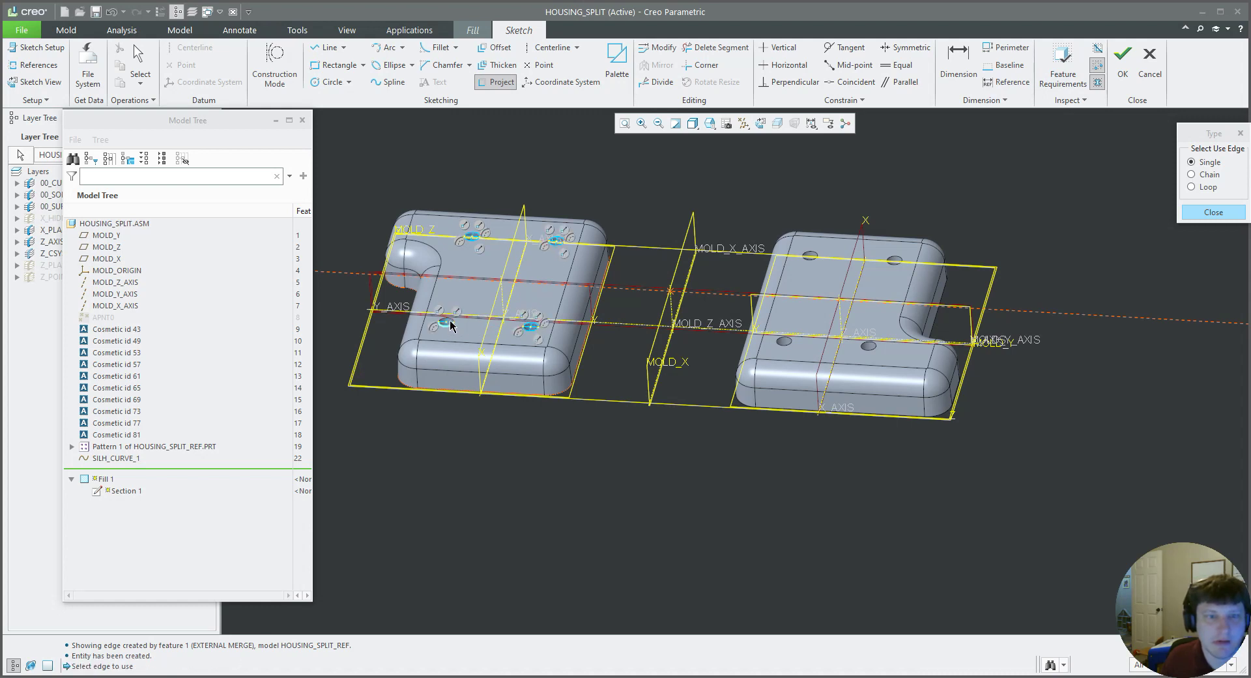
{"action": "left_click", "coordinate": [784, 339]}
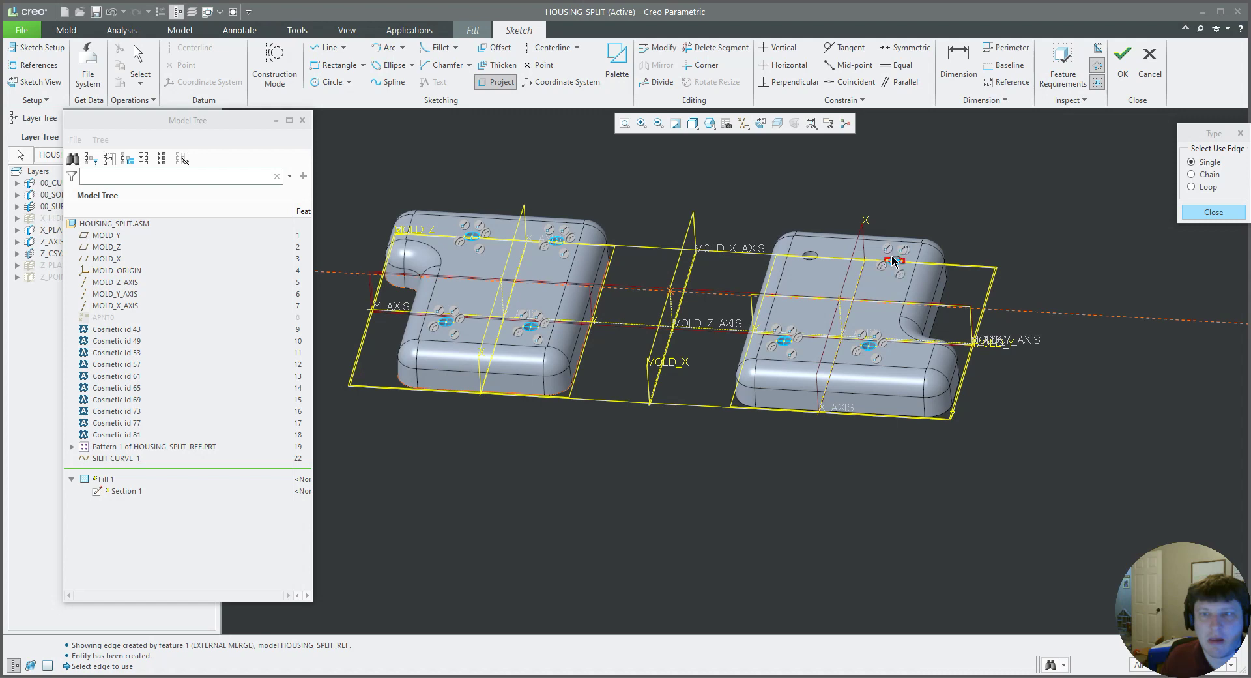
{"action": "left_click", "coordinate": [809, 262]}
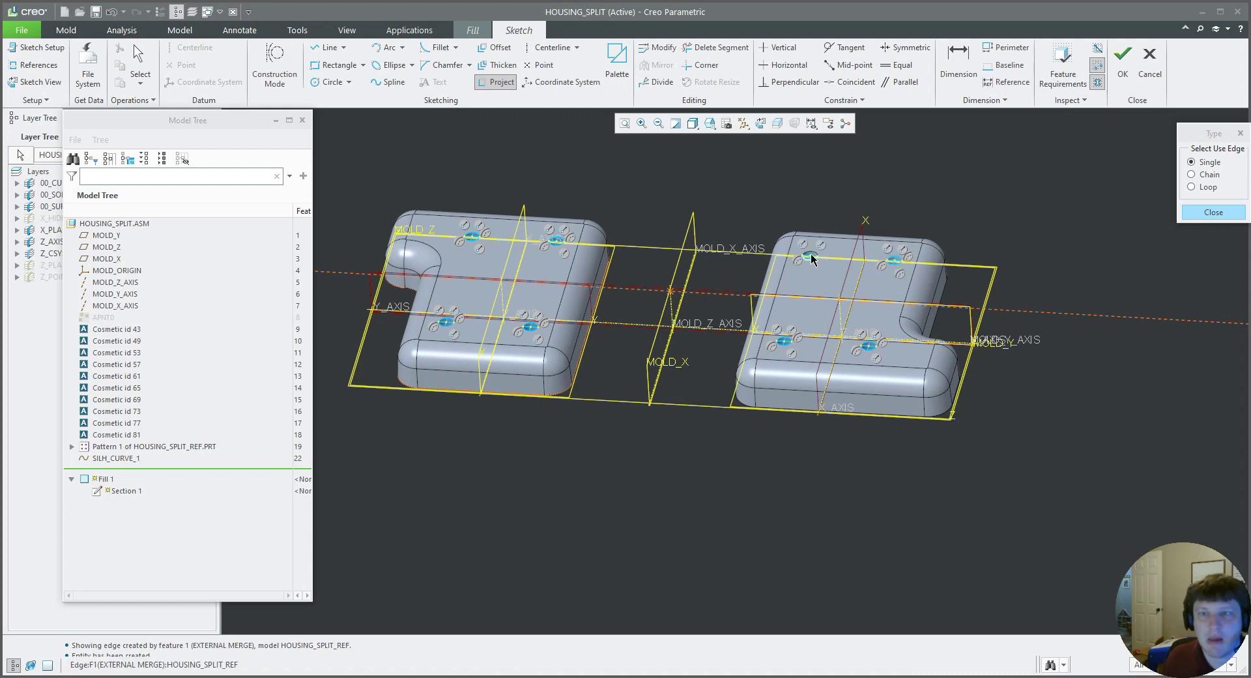
{"action": "middle_click", "coordinate": [837, 280]}
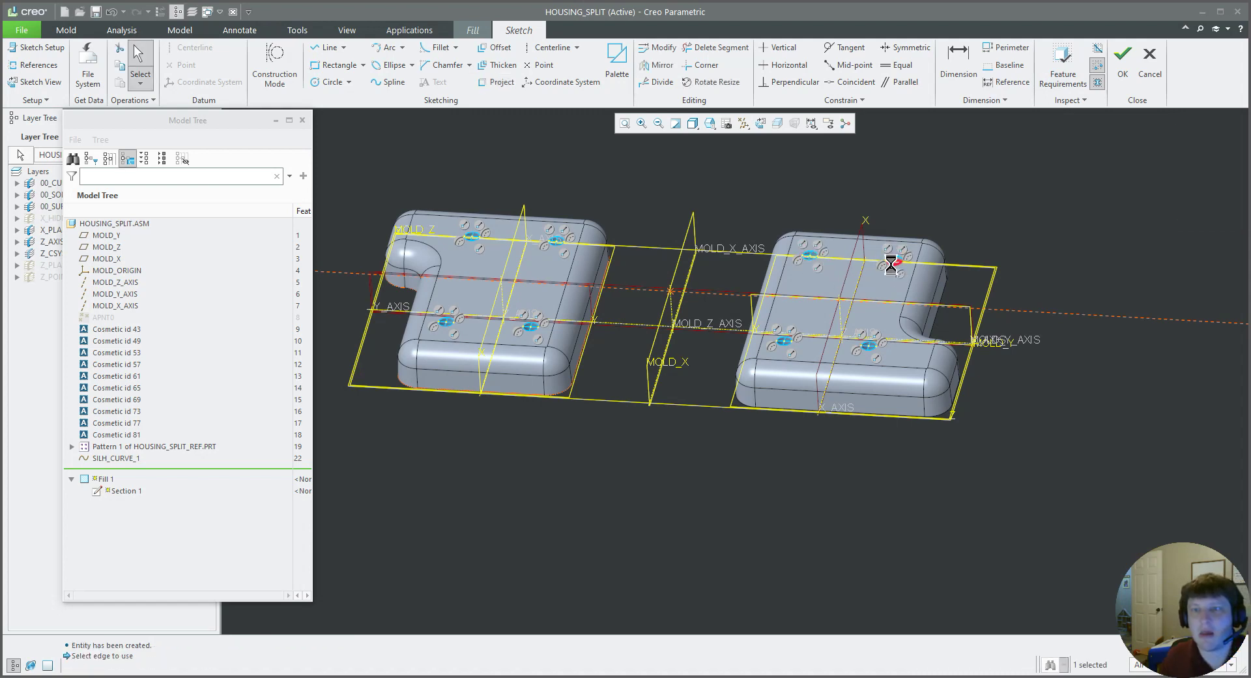
{"action": "left_click", "coordinate": [1122, 62]}
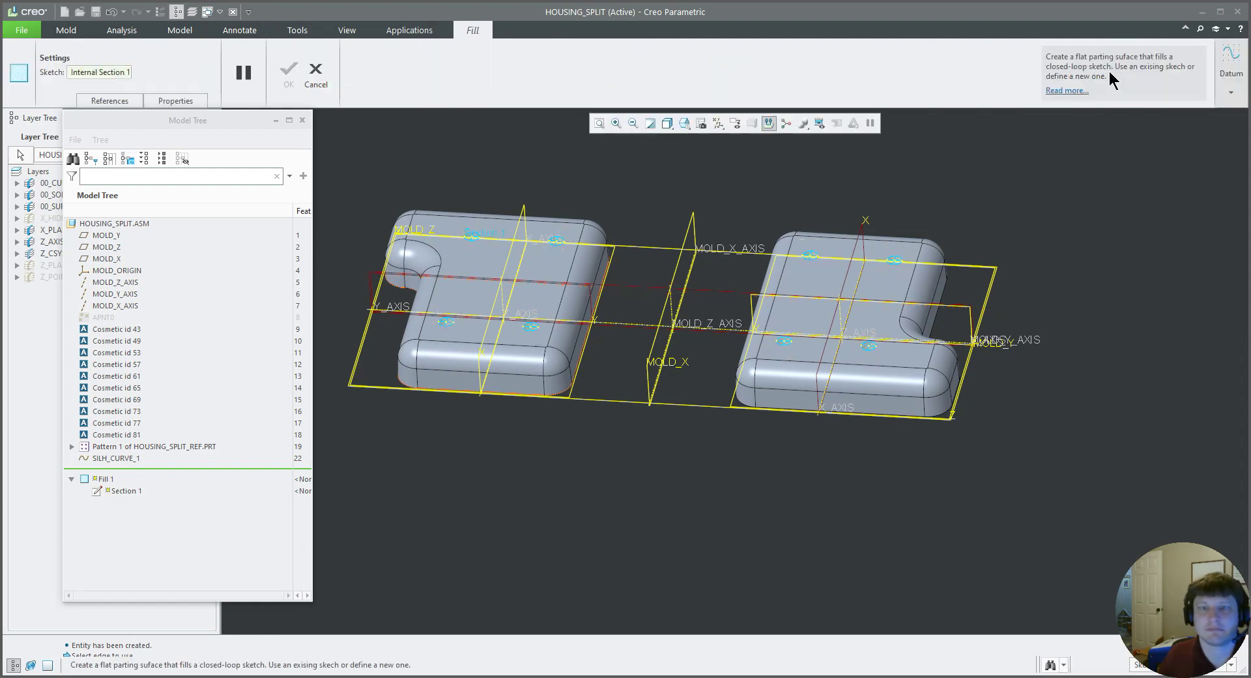
{"action": "middle_click", "coordinate": [749, 303]}
{"action": "middle_click_drag", "start_coordinate": [750, 303], "coordinate": [707, 391]}
- Start a second Fill surface with a new sketch on MOLD_Y
{"action": "left_click", "coordinate": [363, 127]}
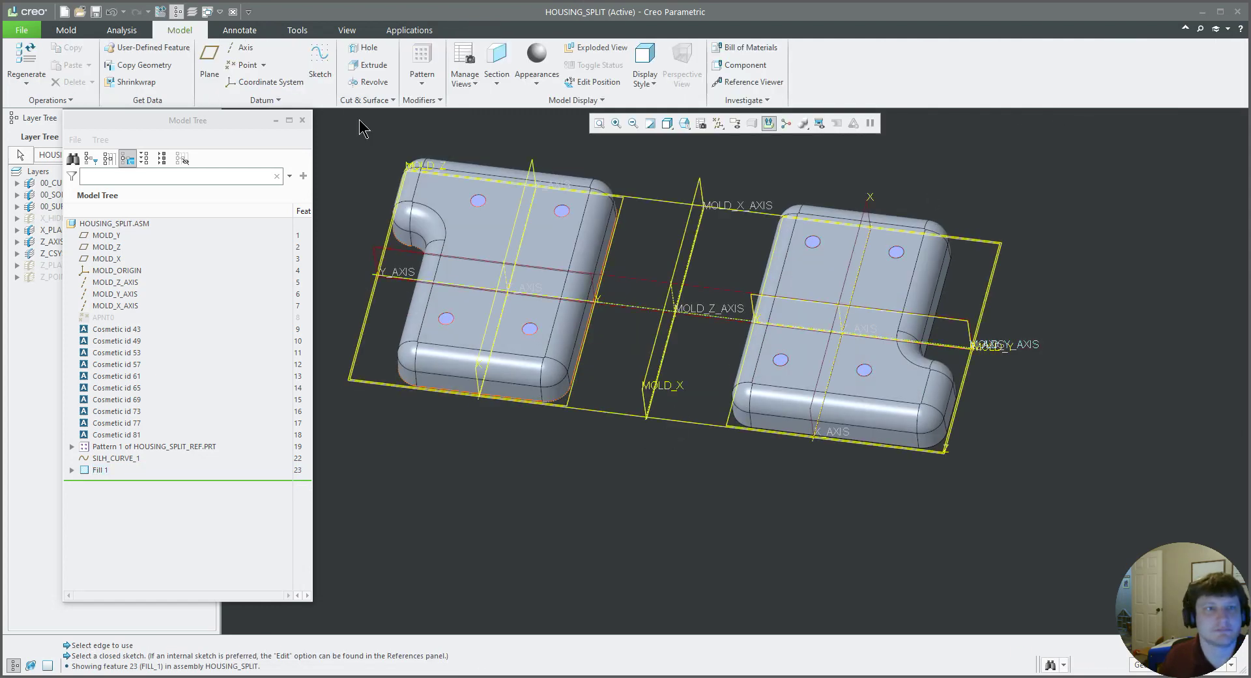
{"action": "left_click", "coordinate": [420, 100]}
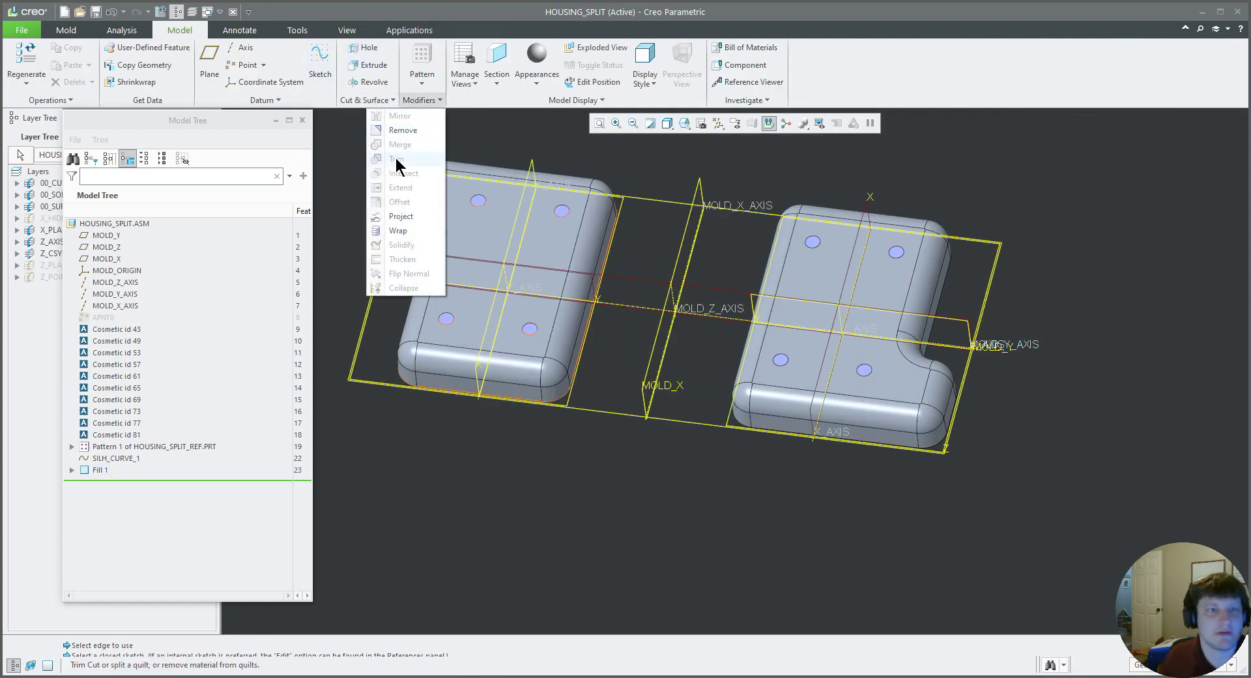
{"action": "left_click", "coordinate": [359, 101]}
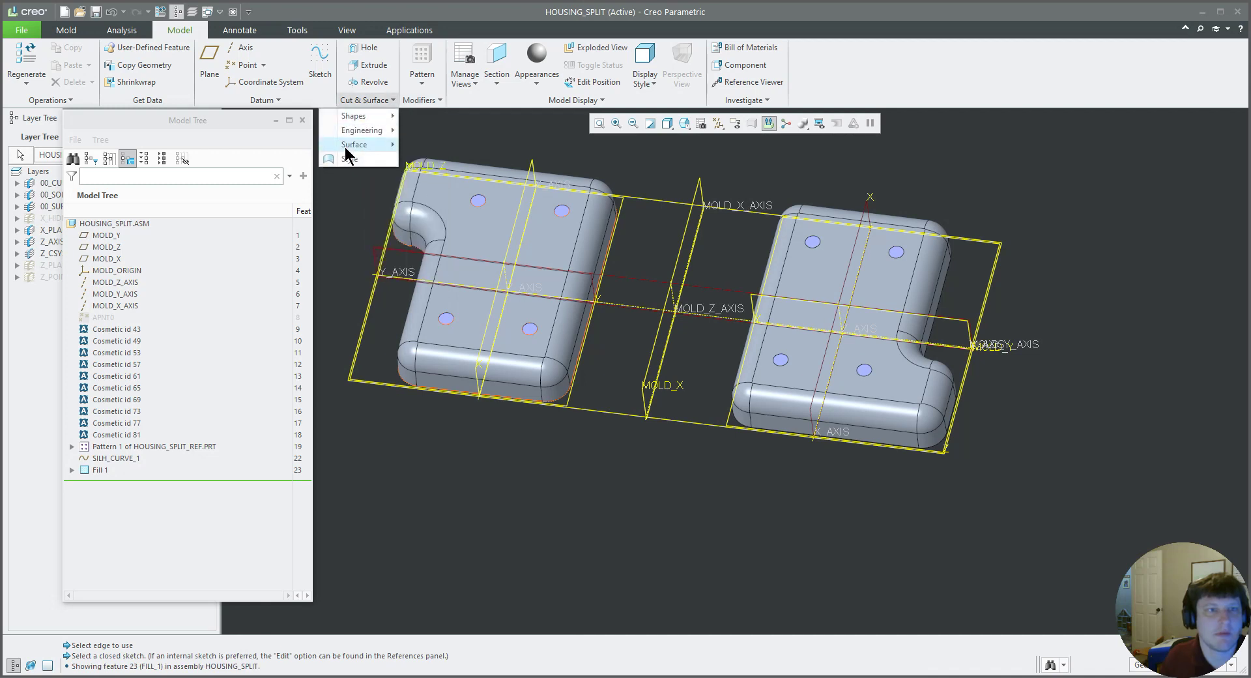
{"action": "mouse_move", "coordinate": [355, 144]}
{"action": "left_click", "coordinate": [310, 158]}
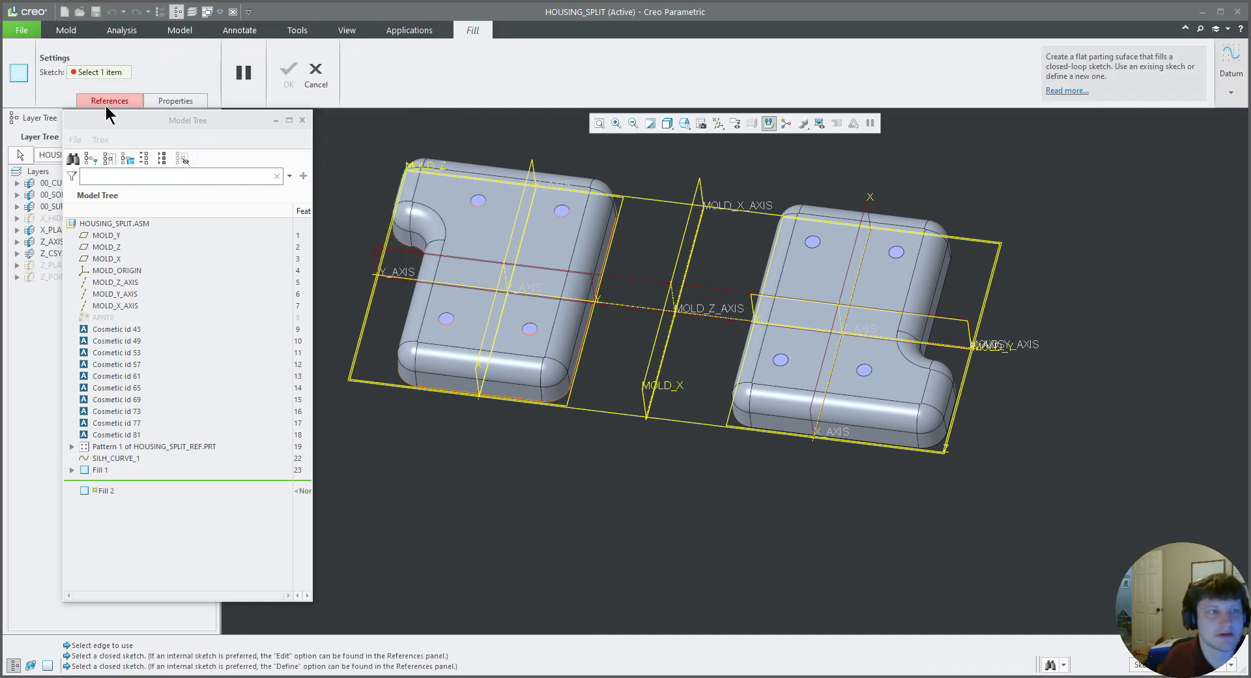
{"action": "left_click", "coordinate": [107, 101]}
{"action": "left_click", "coordinate": [185, 144]}
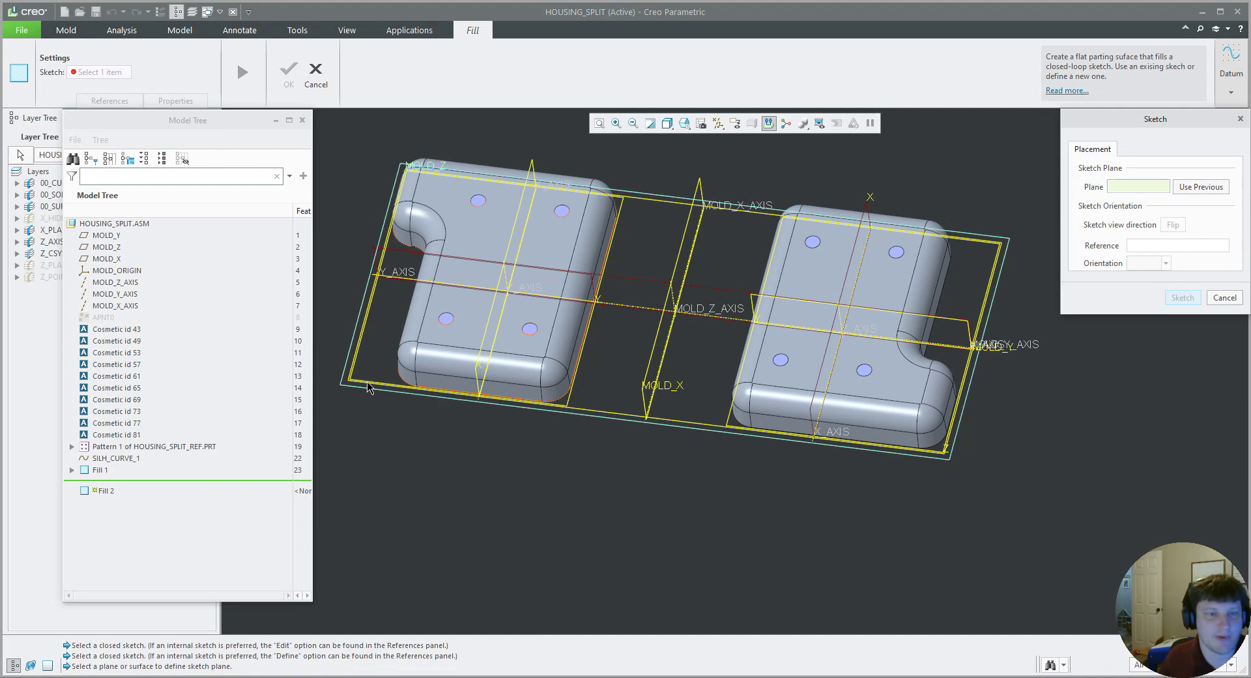
{"action": "left_click", "coordinate": [107, 234]}
{"action": "middle_click", "coordinate": [284, 132]}
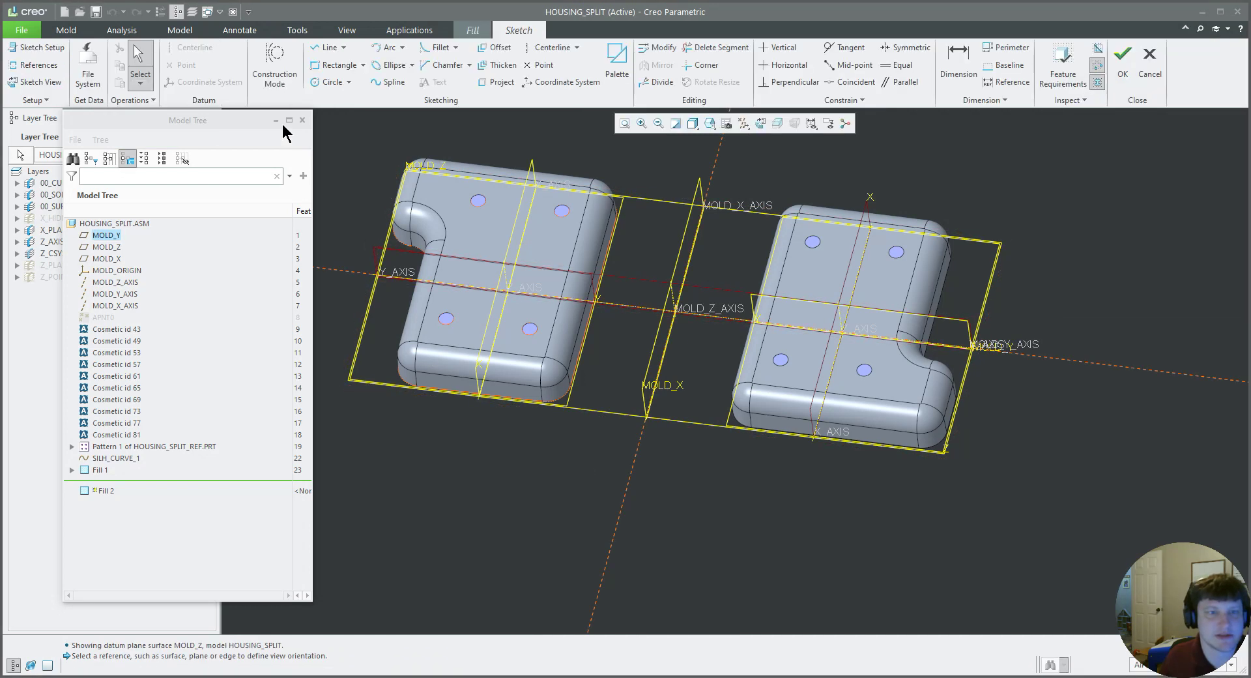
- Project both housings' outlines as chains and convert them into closed loops
{"action": "left_click", "coordinate": [496, 81]}
{"action": "left_click", "coordinate": [1204, 175]}
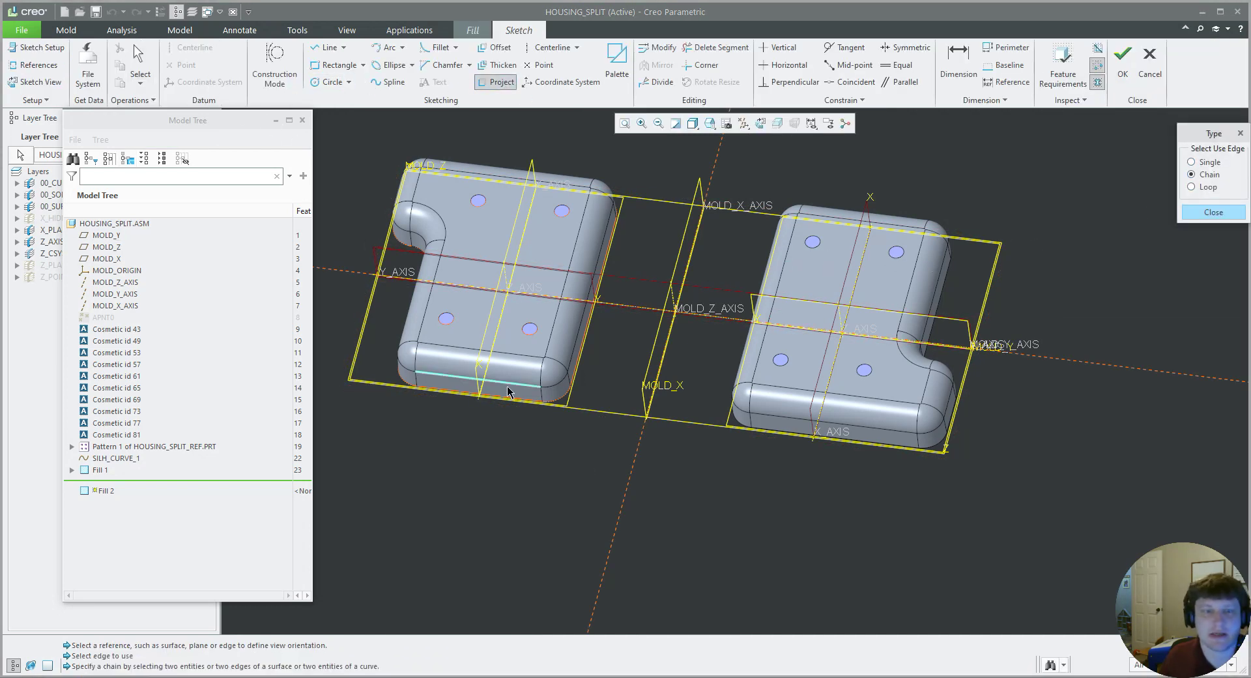
{"action": "left_click", "coordinate": [417, 397]}
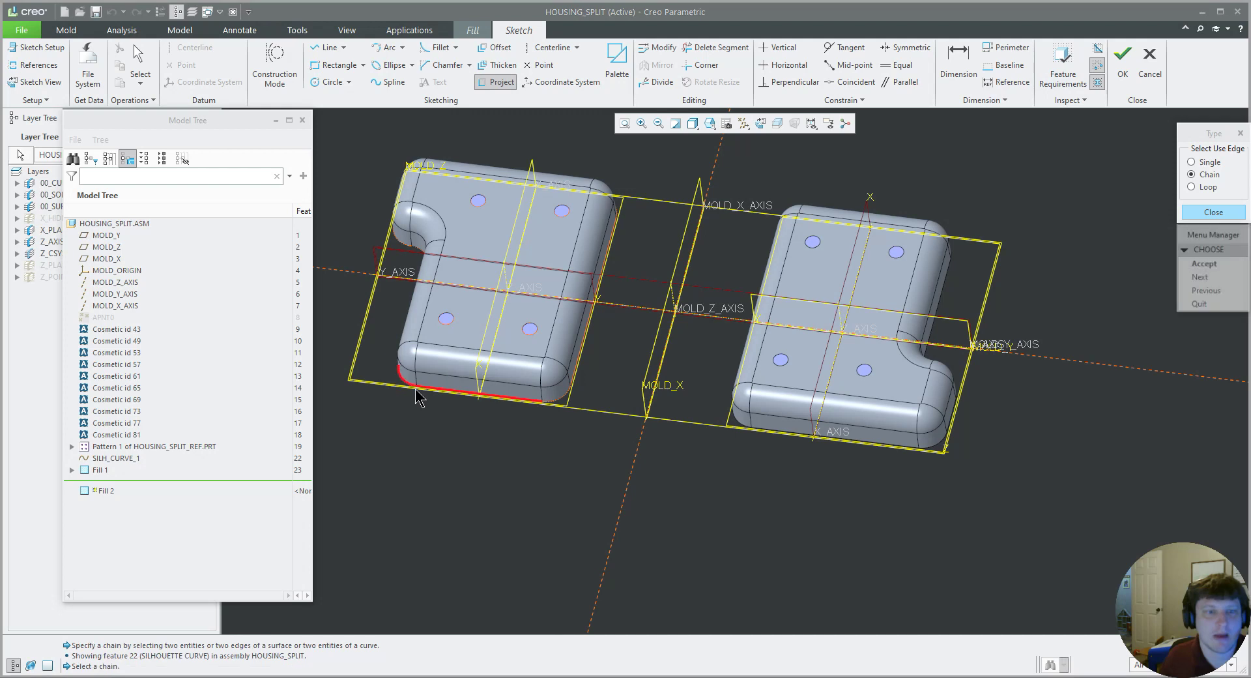
{"action": "left_click", "coordinate": [1201, 277]}
{"action": "left_click", "coordinate": [1204, 263]}
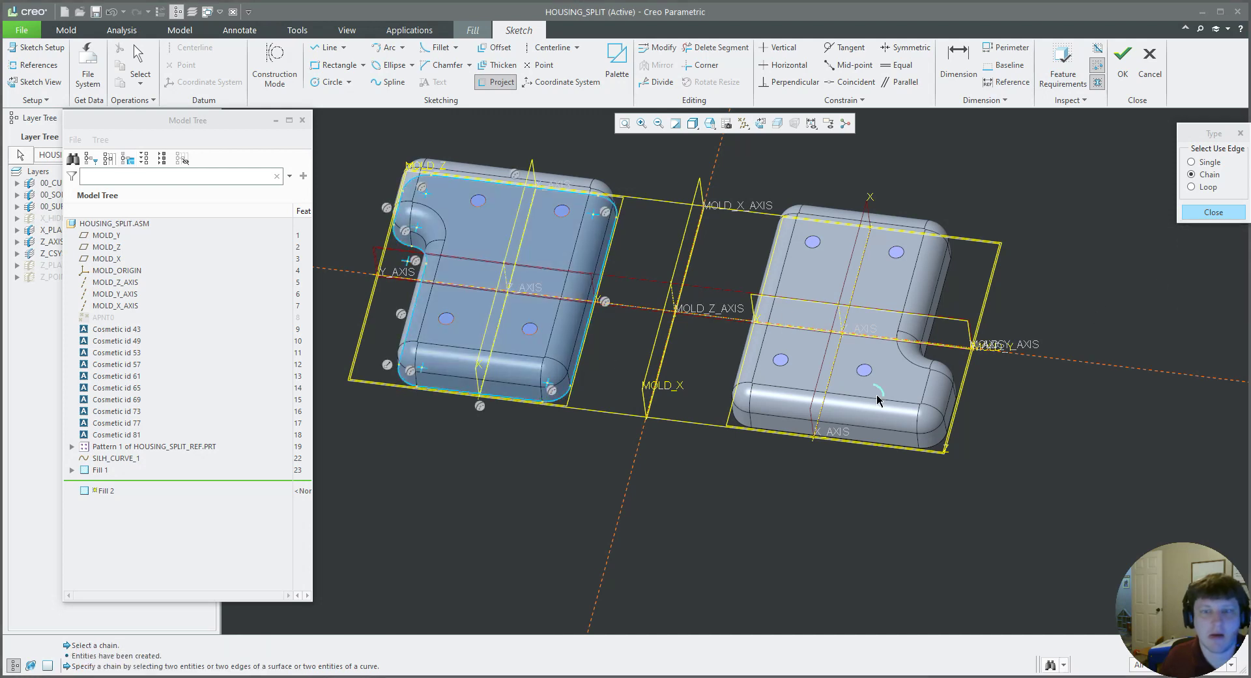
{"action": "left_click", "coordinate": [790, 438]}
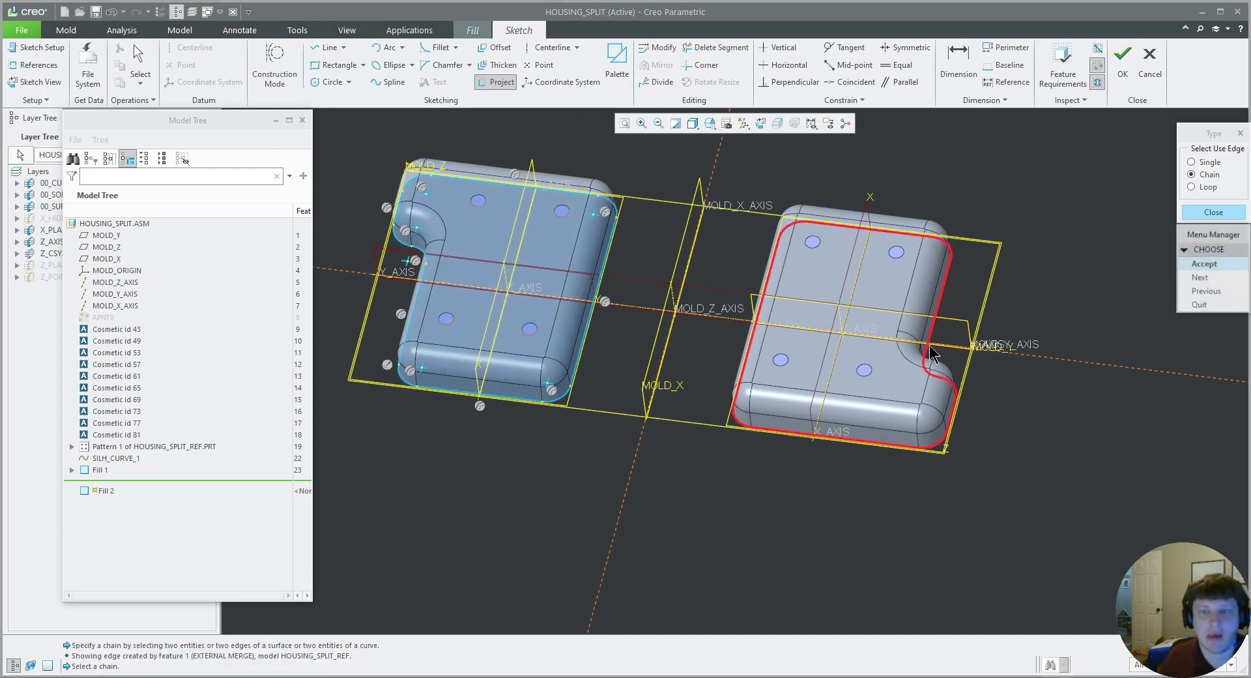
{"action": "left_click", "coordinate": [1204, 264]}
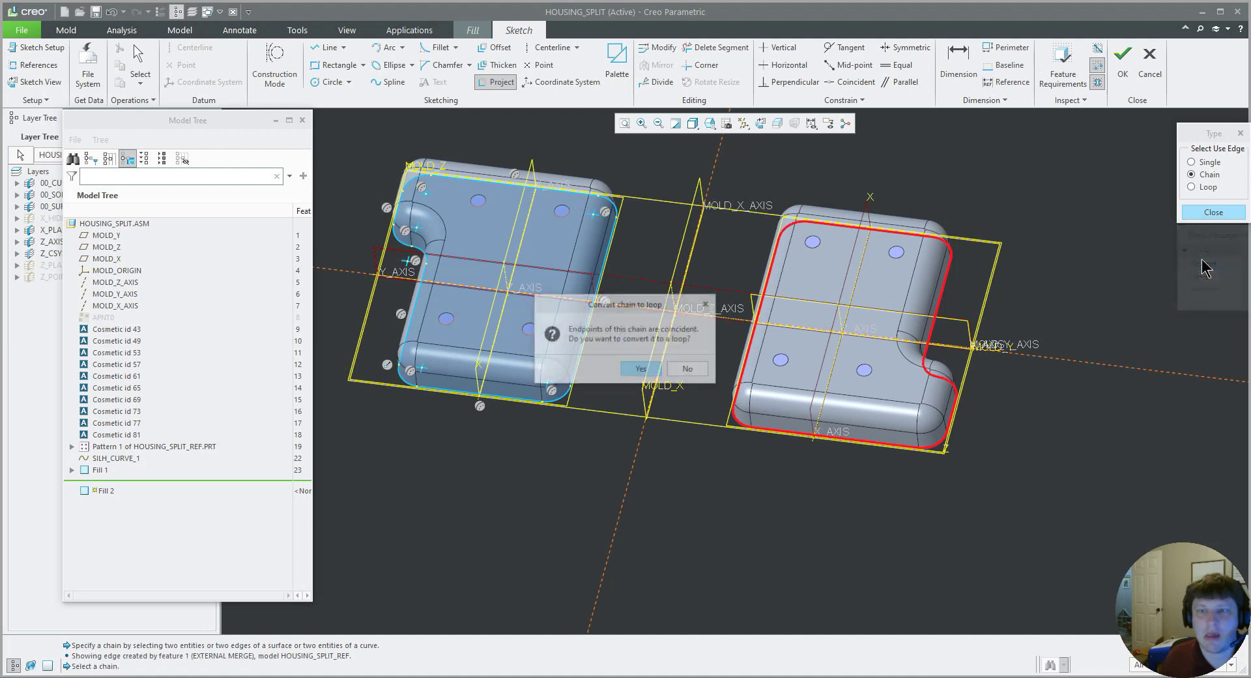
{"action": "left_click", "coordinate": [641, 369]}
{"action": "middle_click", "coordinate": [675, 435]}
{"action": "middle_click_drag", "start_coordinate": [675, 436], "coordinate": [652, 462]}
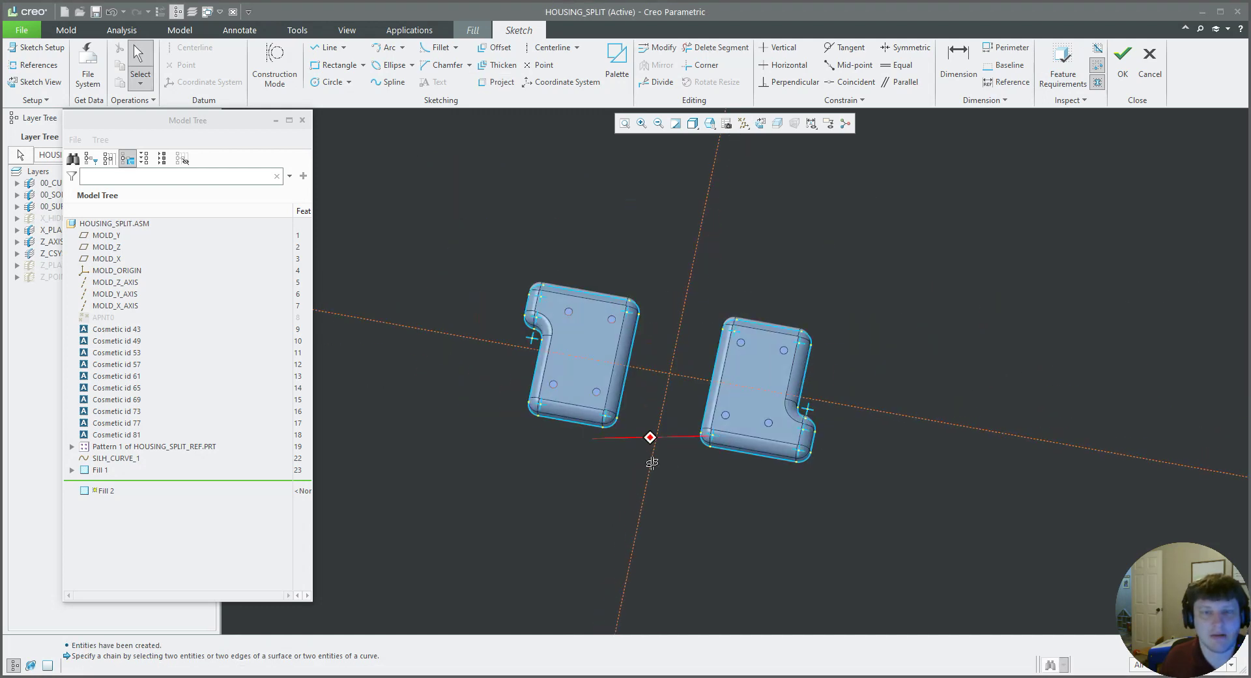
{"action": "left_click", "coordinate": [325, 65]}
- Draw a rectangle around both parts and make it symmetric about a centerline
{"action": "left_click", "coordinate": [470, 219]}
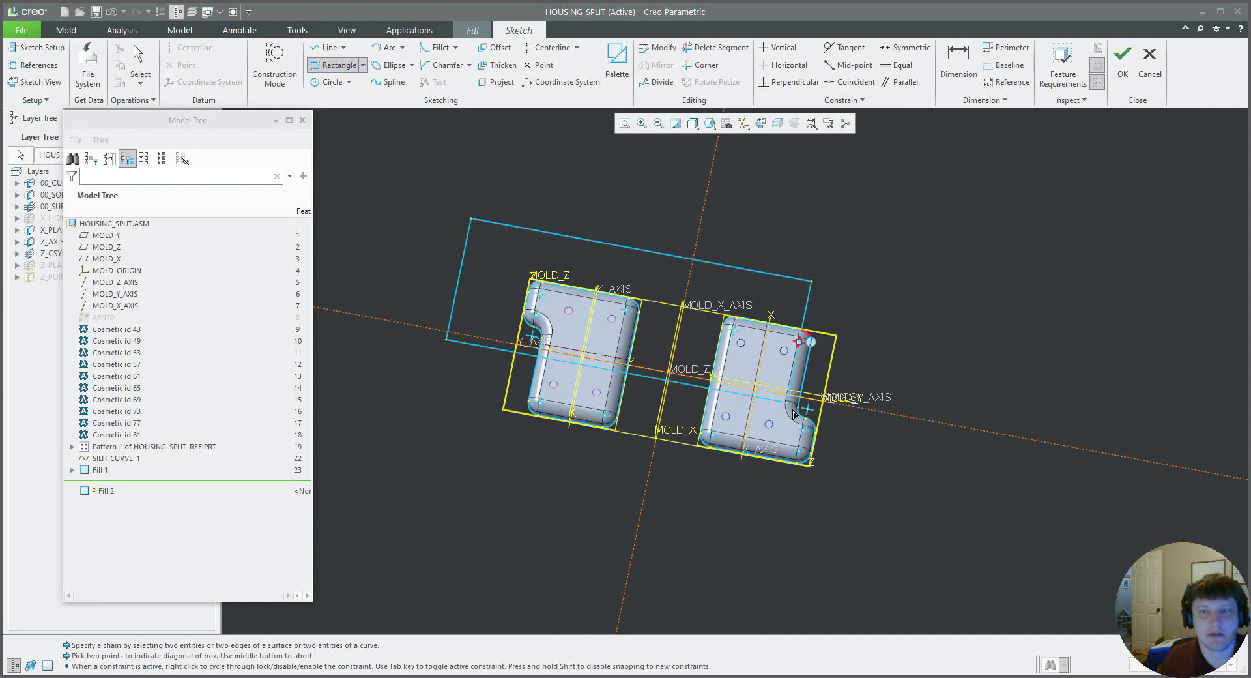
{"action": "left_click", "coordinate": [873, 521]}
{"action": "left_click", "coordinate": [551, 47]}
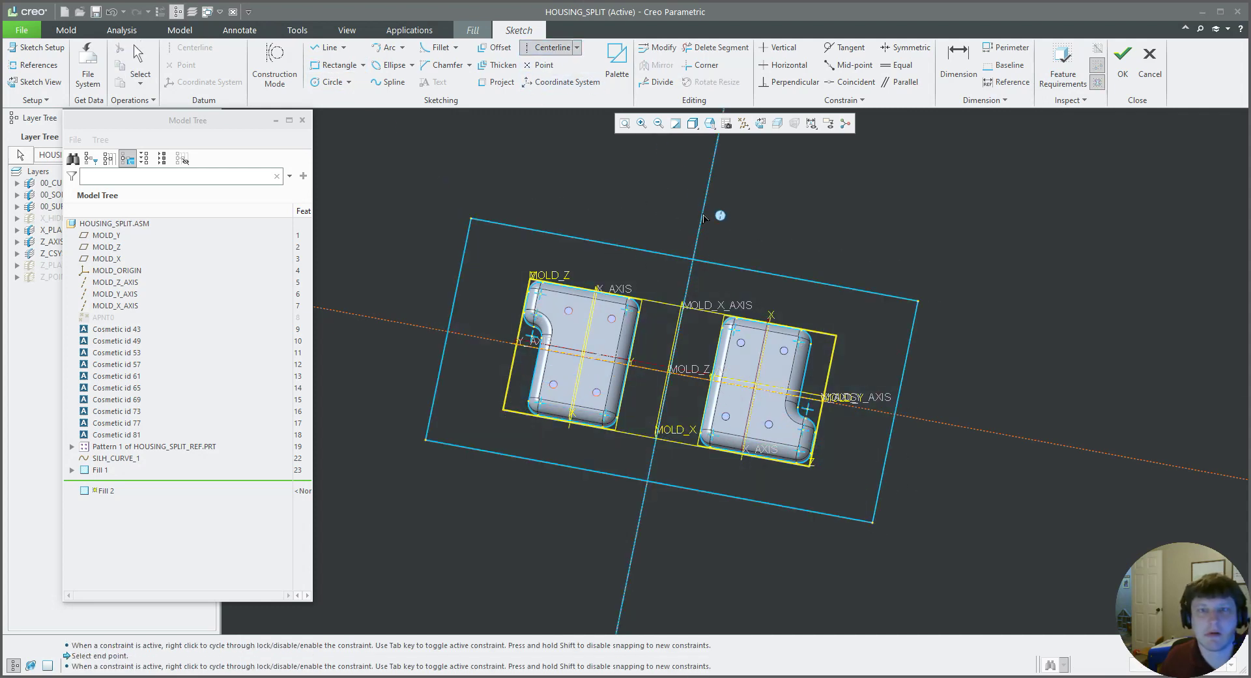
{"action": "left_click", "coordinate": [540, 343]}
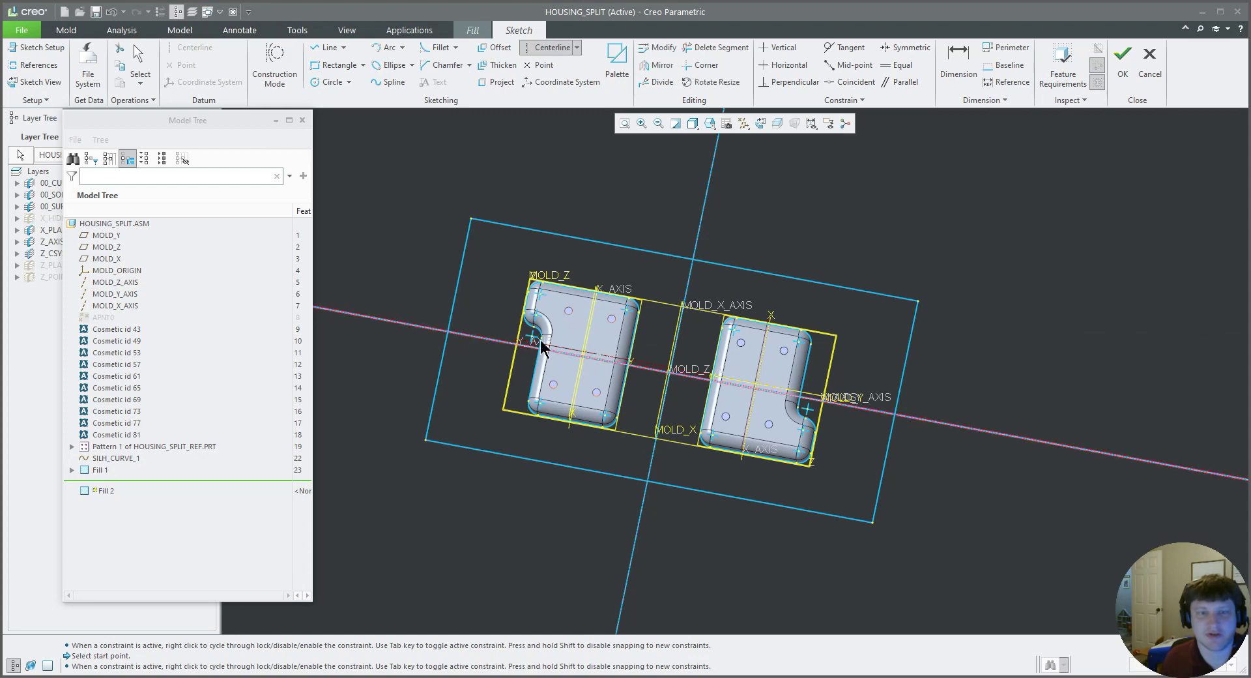
{"action": "middle_click", "coordinate": [541, 339]}
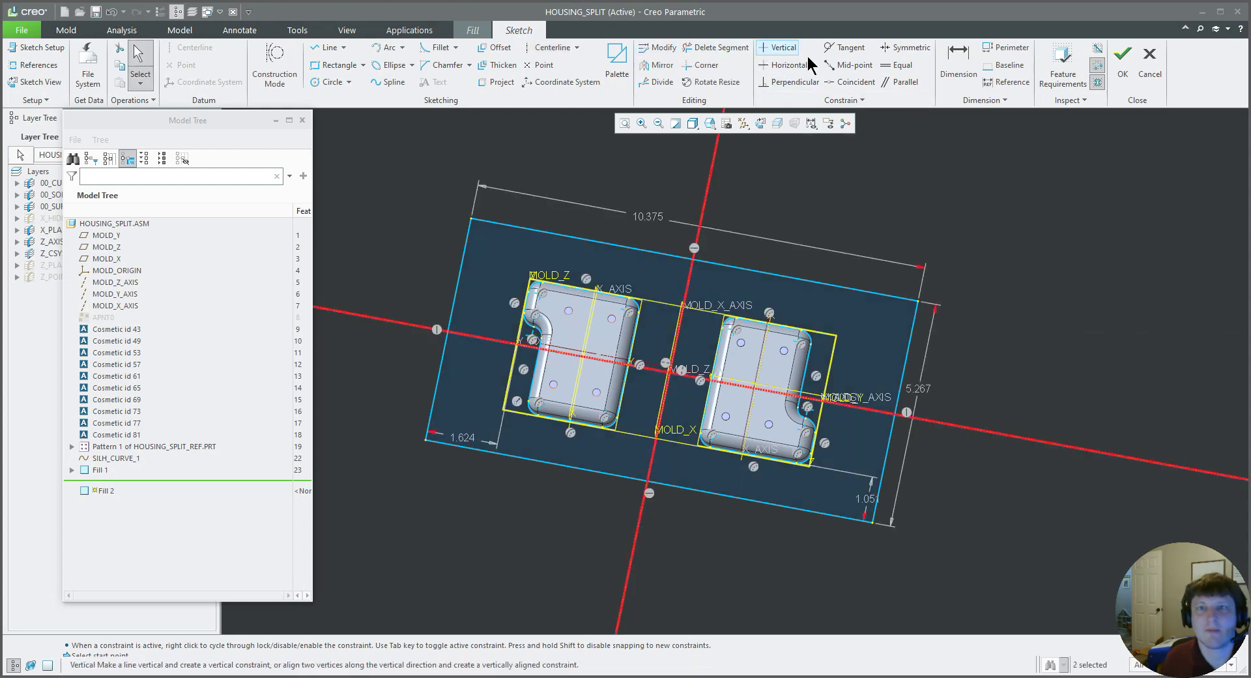
{"action": "left_click", "coordinate": [905, 48]}
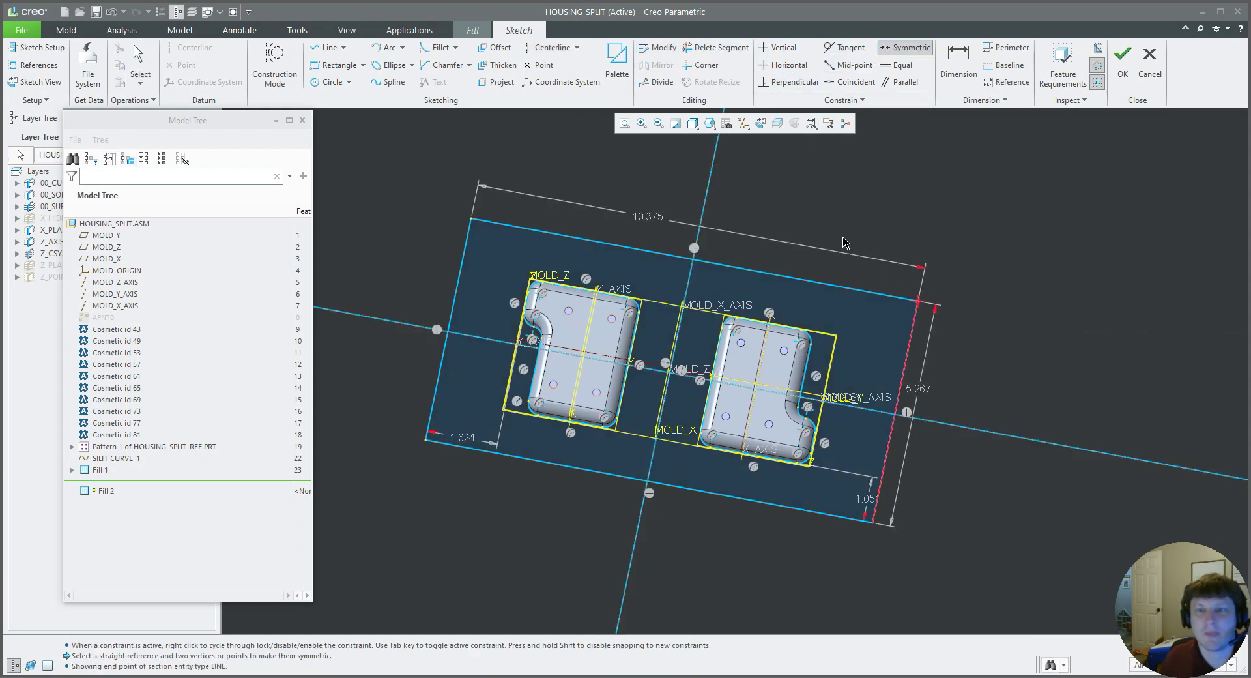
{"action": "left_click", "coordinate": [718, 170]}
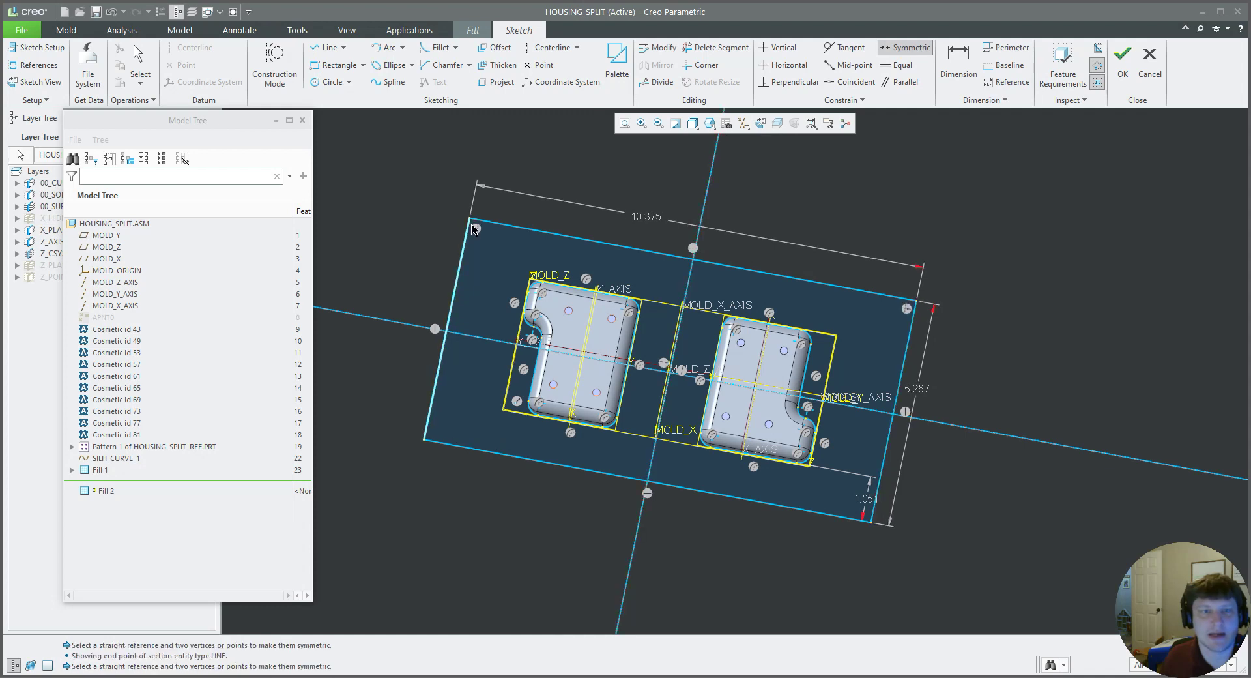
{"action": "left_click", "coordinate": [474, 230]}
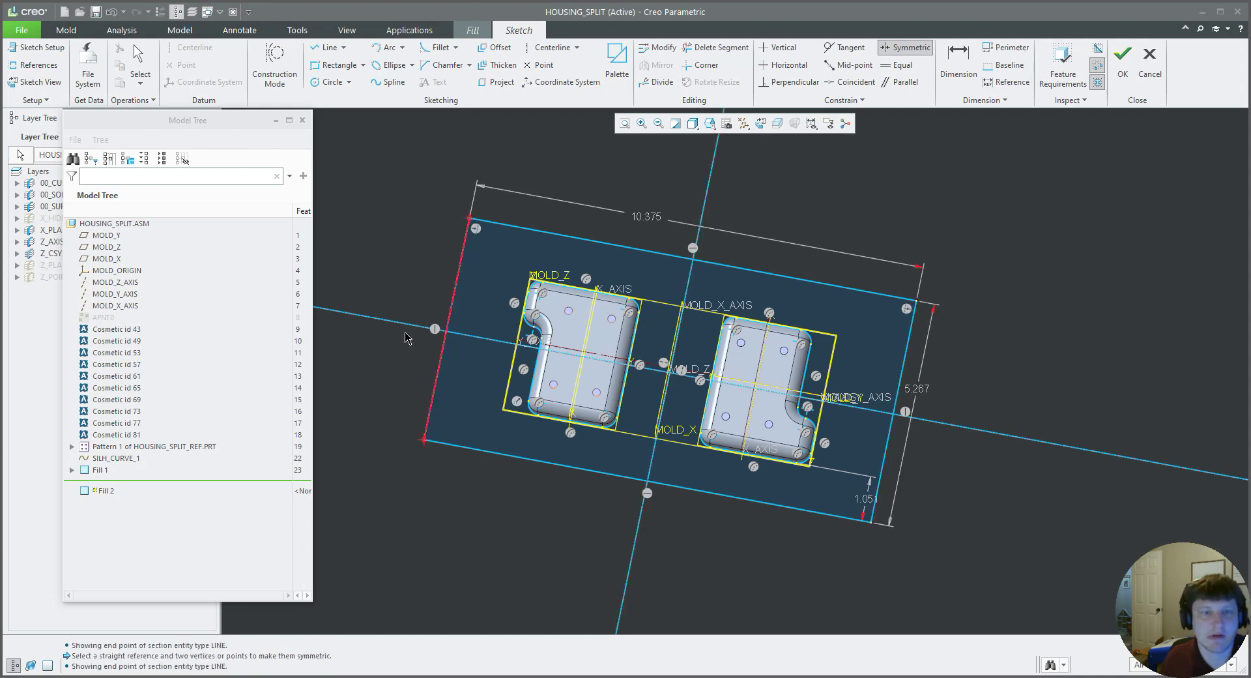
{"action": "left_click", "coordinate": [424, 441]}
- Size the rectangle 8.75 wide by 4.5 high and finish Fill 2
{"action": "double_click", "coordinate": [645, 220]}
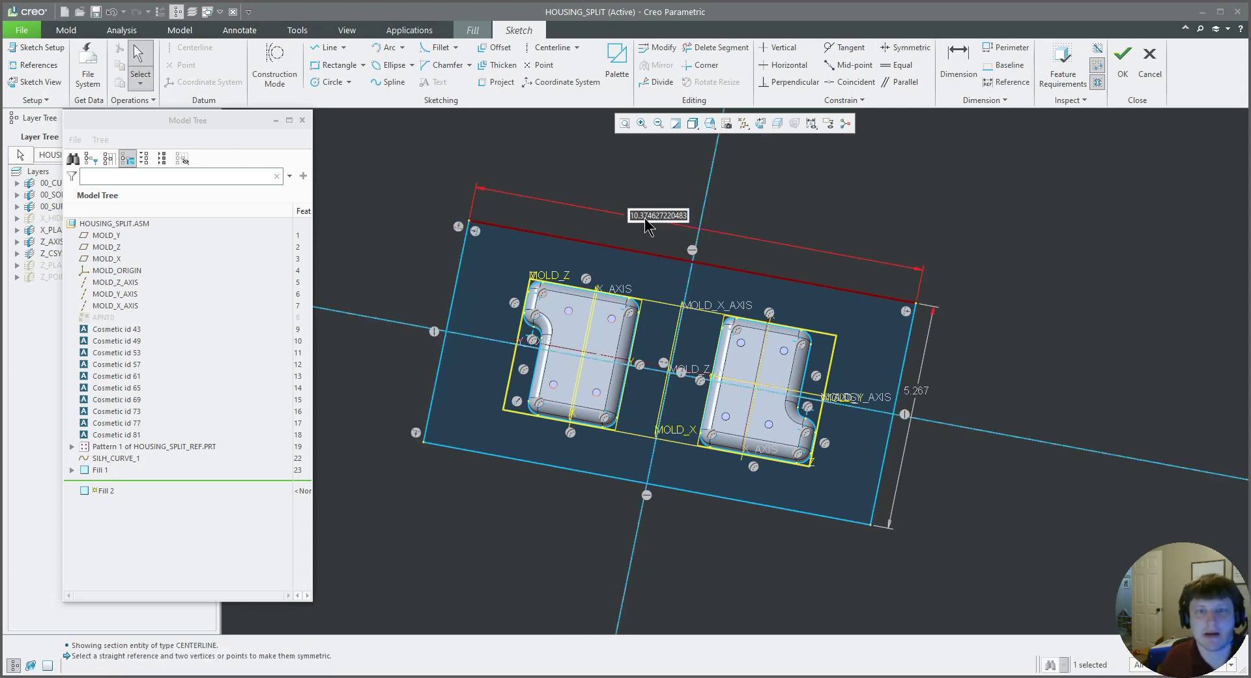
{"action": "type", "text": "8"}
{"action": "key", "text": "Return"}
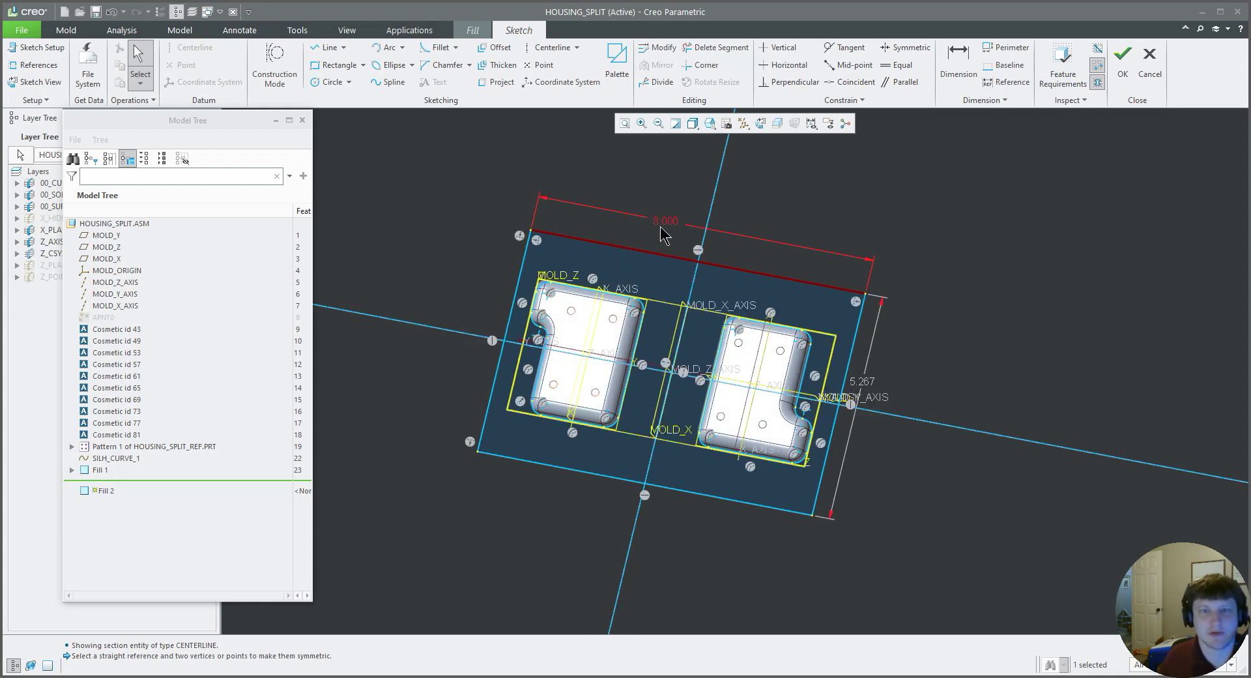
{"action": "double_click", "coordinate": [666, 223]}
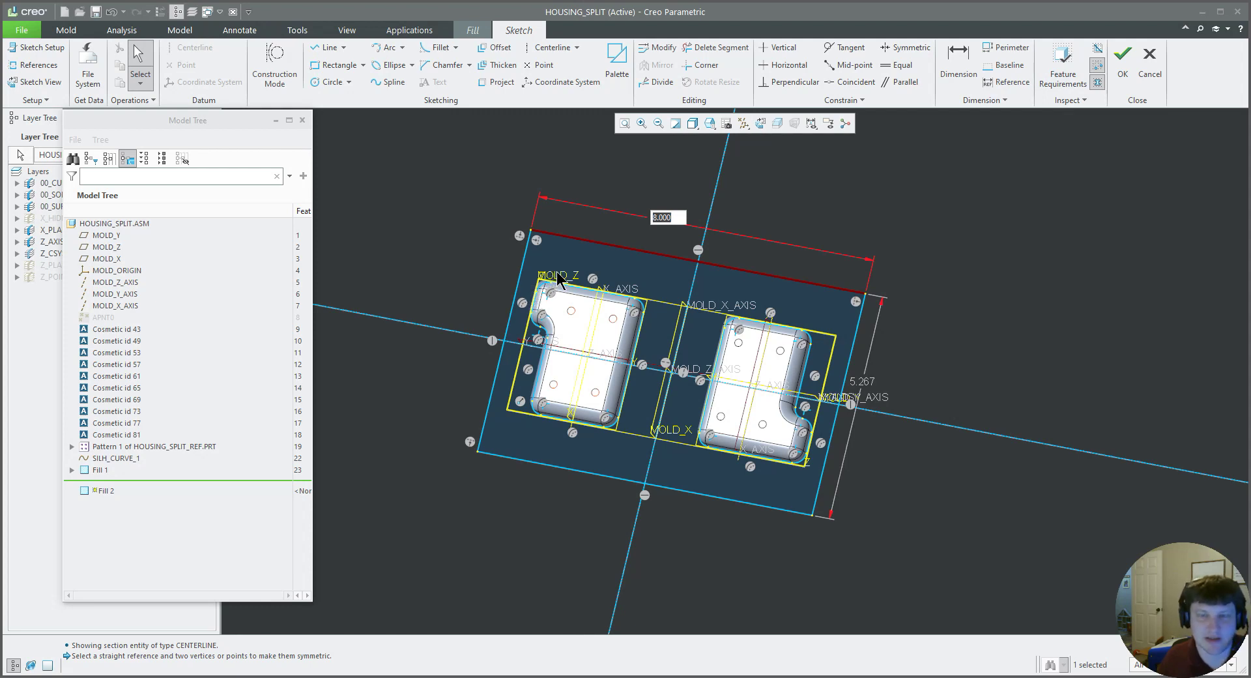
{"action": "type", "text": "8.75"}
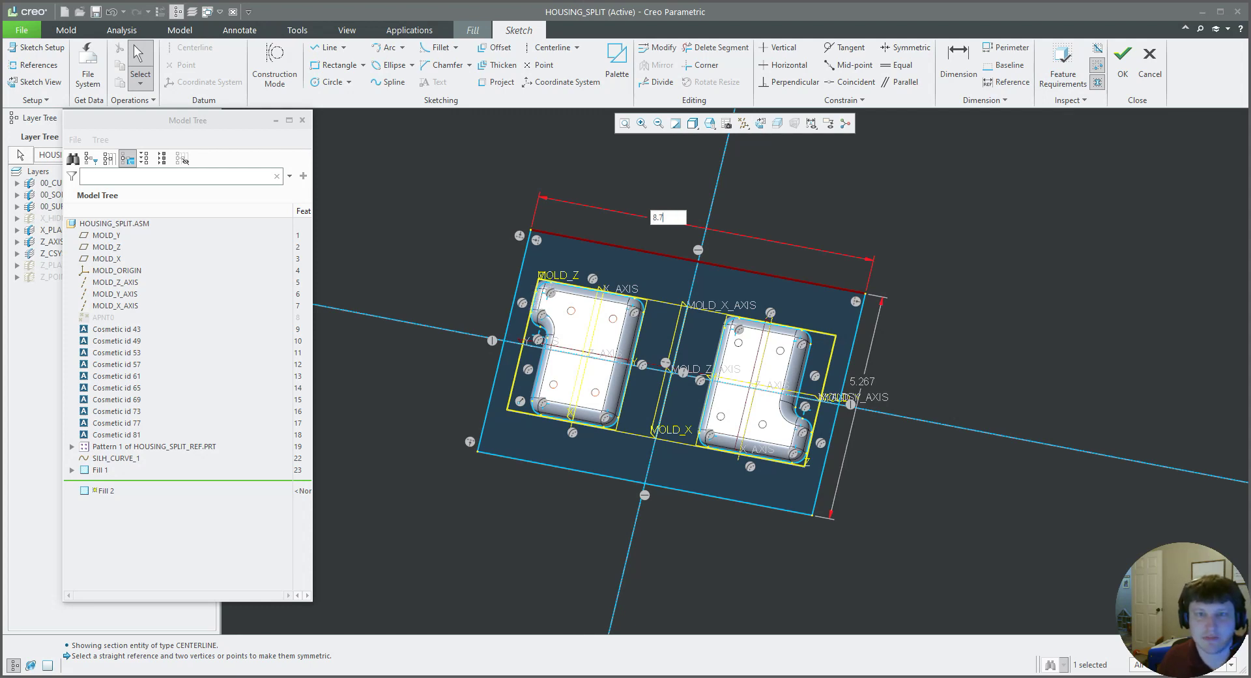
{"action": "key", "text": "Return"}
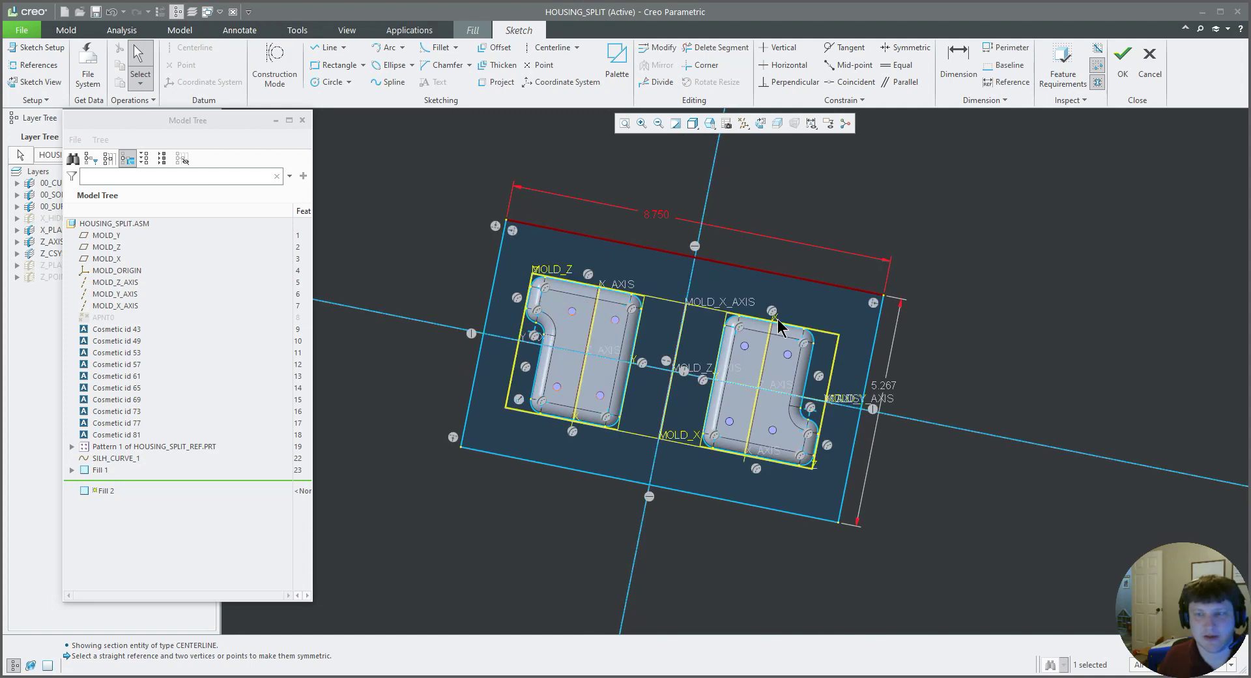
{"action": "double_click", "coordinate": [885, 386]}
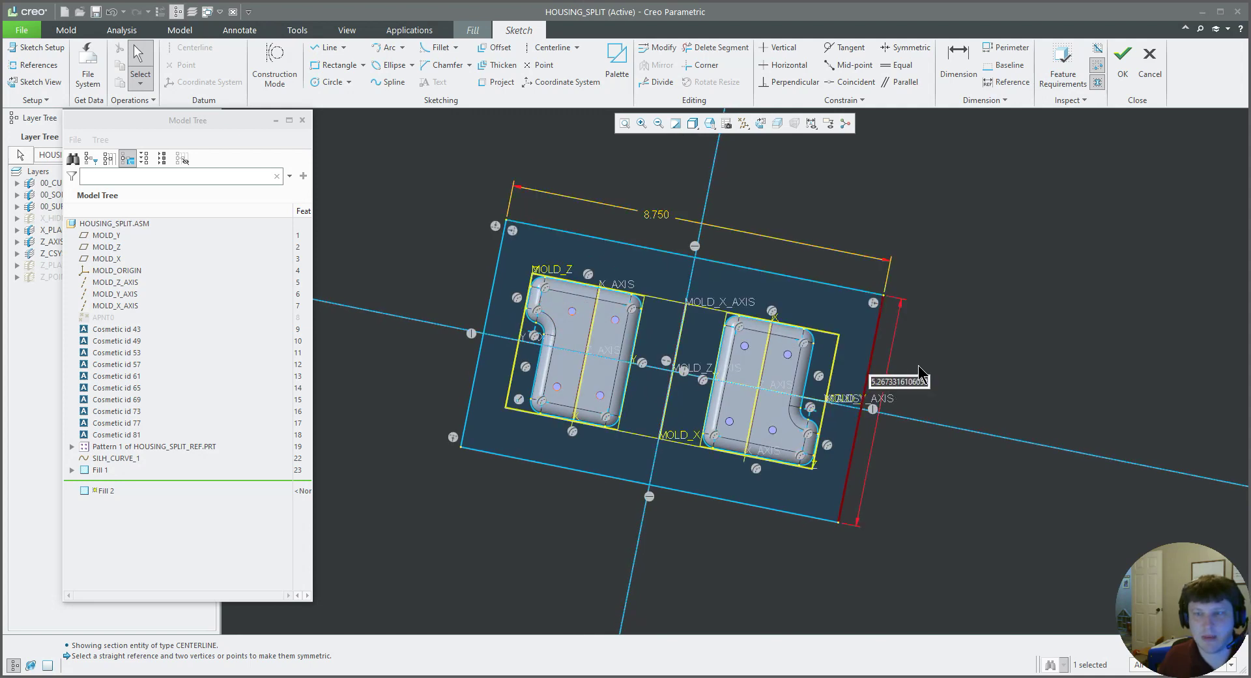
{"action": "type", "text": "4.5"}
{"action": "key", "text": "Return"}
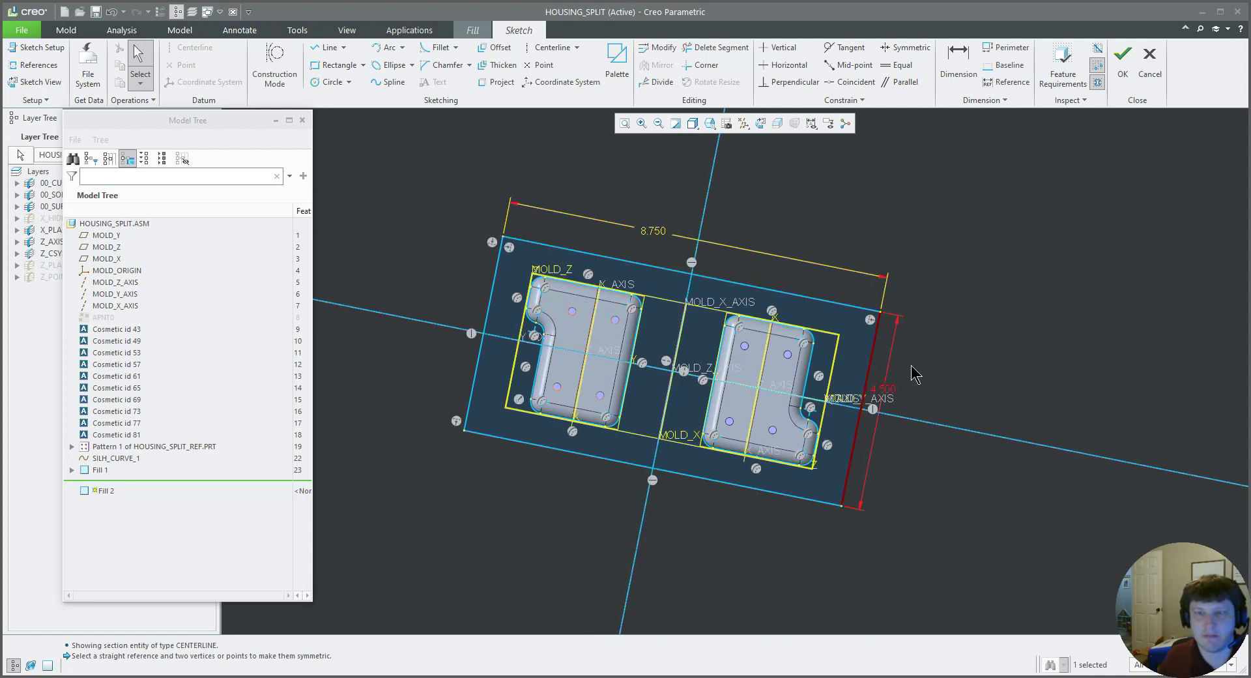
{"action": "left_click", "coordinate": [1122, 62]}
{"action": "middle_click", "coordinate": [762, 293]}
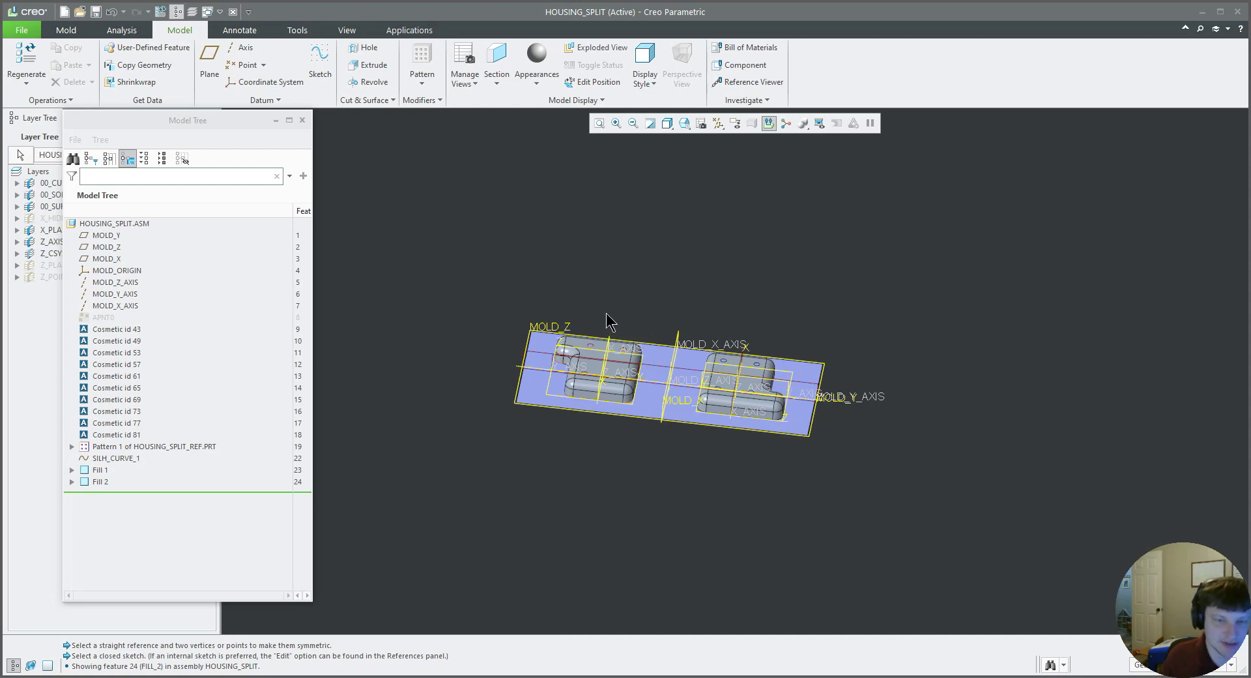
{"action": "left_click", "coordinate": [72, 446]}
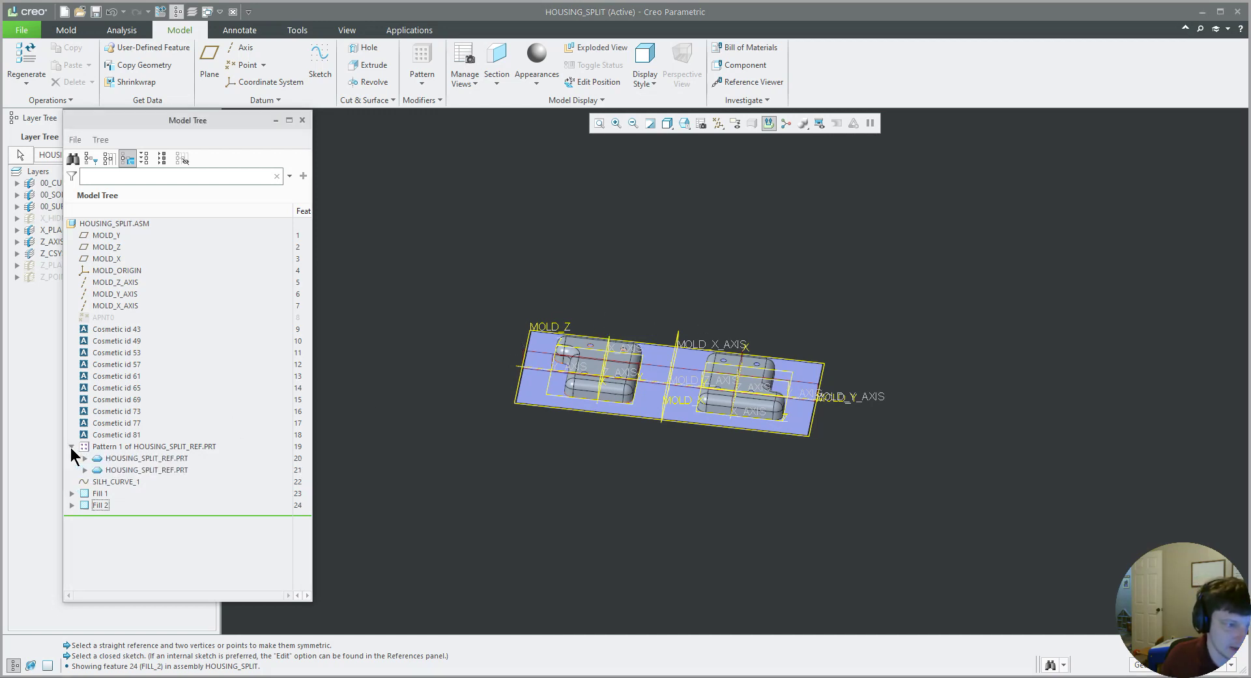
- Start a Shrinkage on HOUSING_SPLIT_REF.PRT about its ORIGIN coordinate system, showing the Z_CSYS layer
{"action": "left_click", "coordinate": [65, 30]}
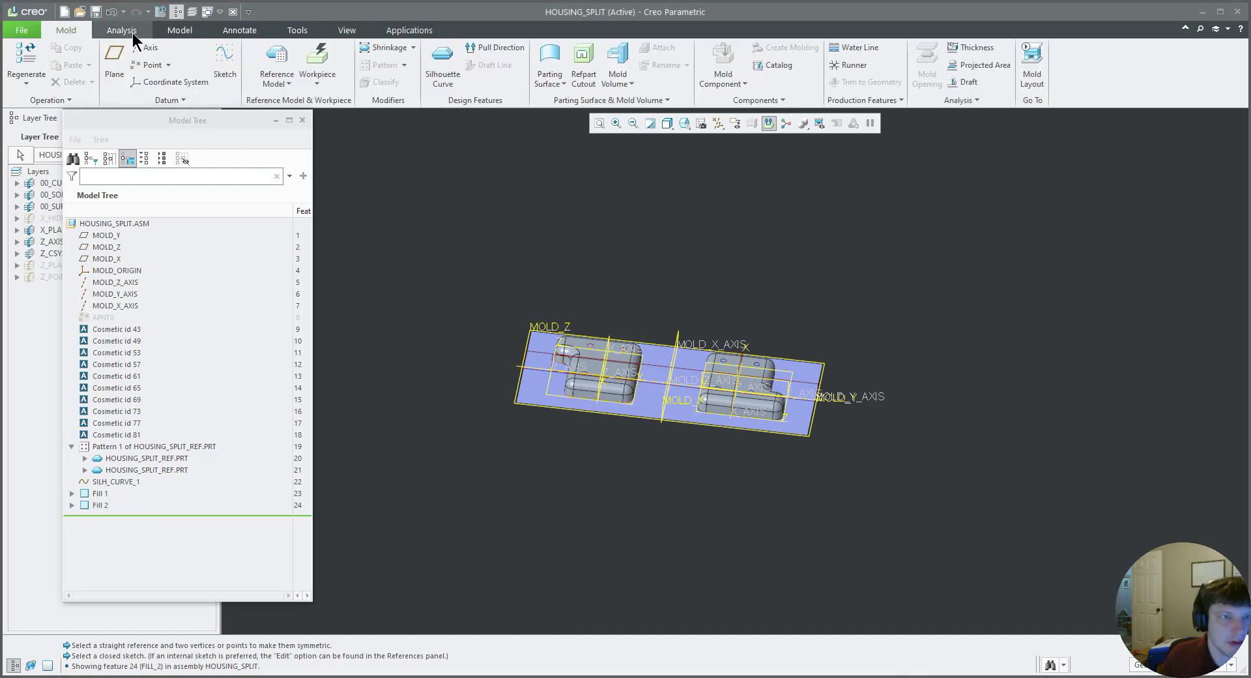
{"action": "left_click", "coordinate": [372, 48]}
{"action": "left_click", "coordinate": [142, 459]}
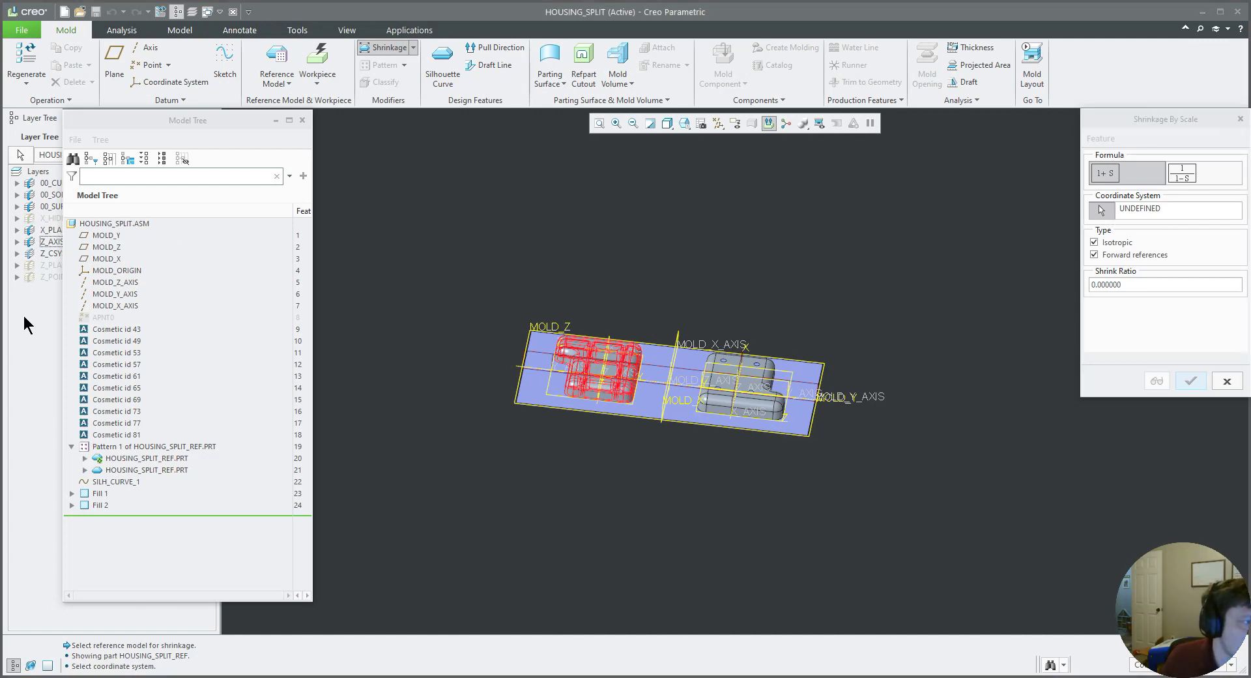
{"action": "right_click", "coordinate": [38, 253]}
{"action": "left_click", "coordinate": [57, 292]}
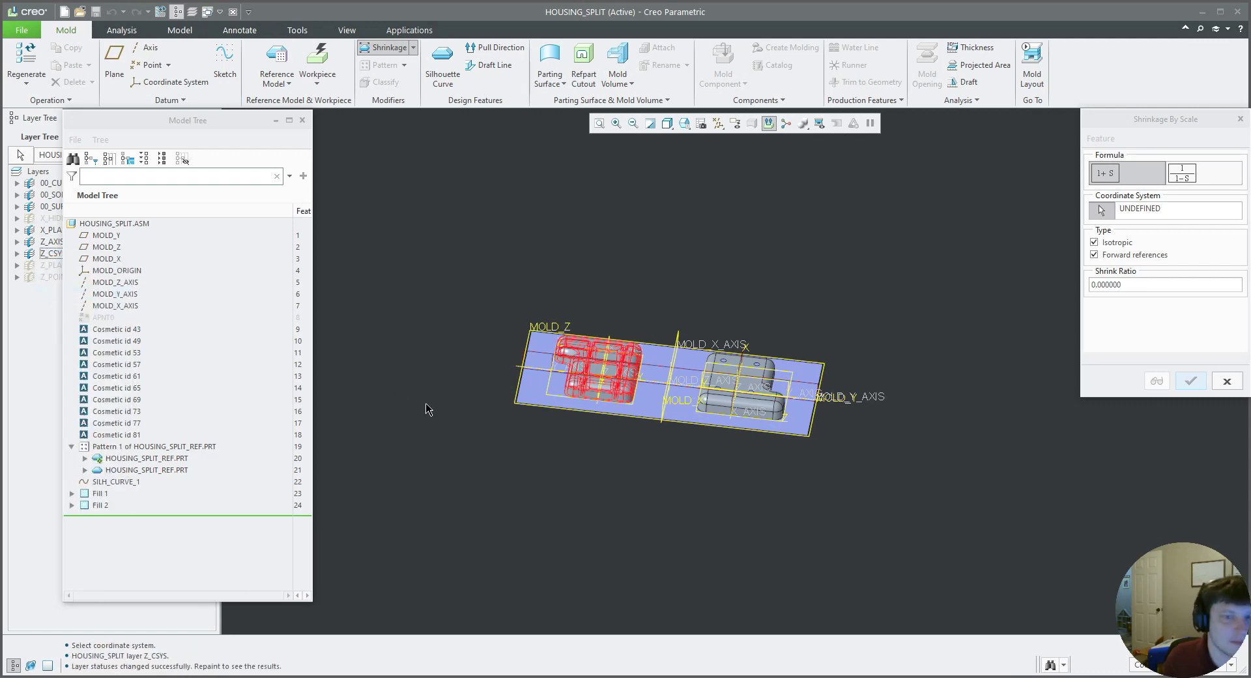
{"action": "scroll", "coordinate": [548, 389], "scroll_direction": "up", "scroll_amount": 3}
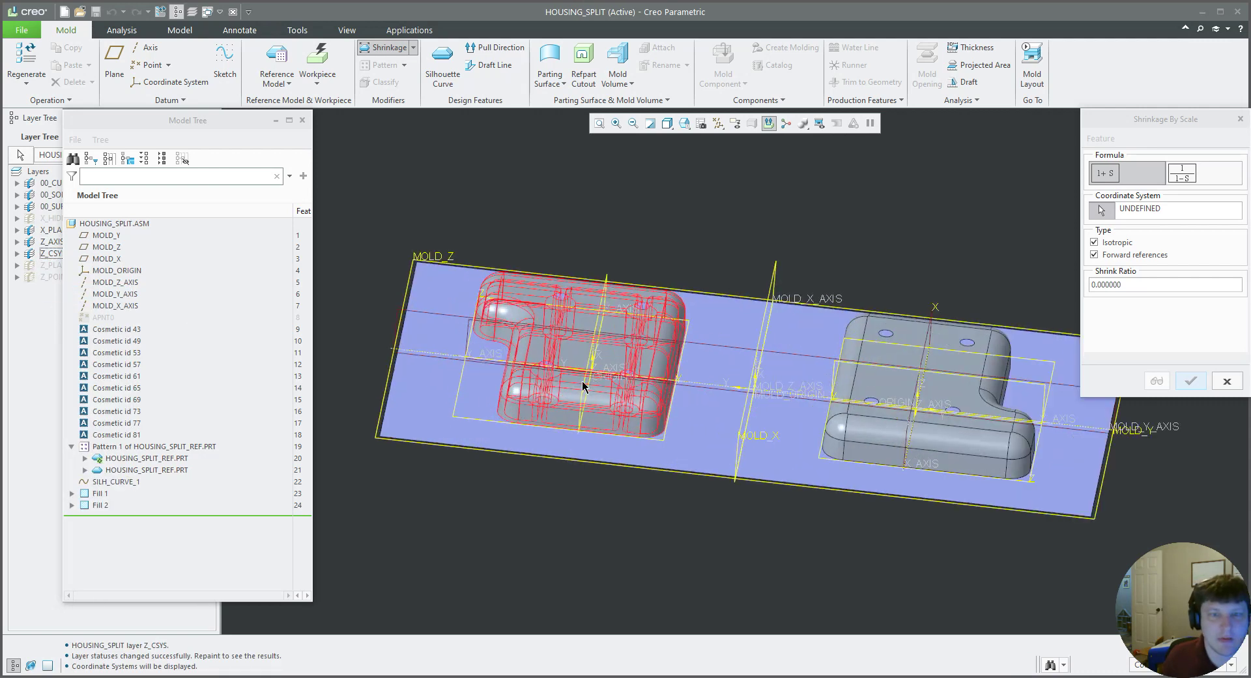
{"action": "left_click", "coordinate": [601, 383]}
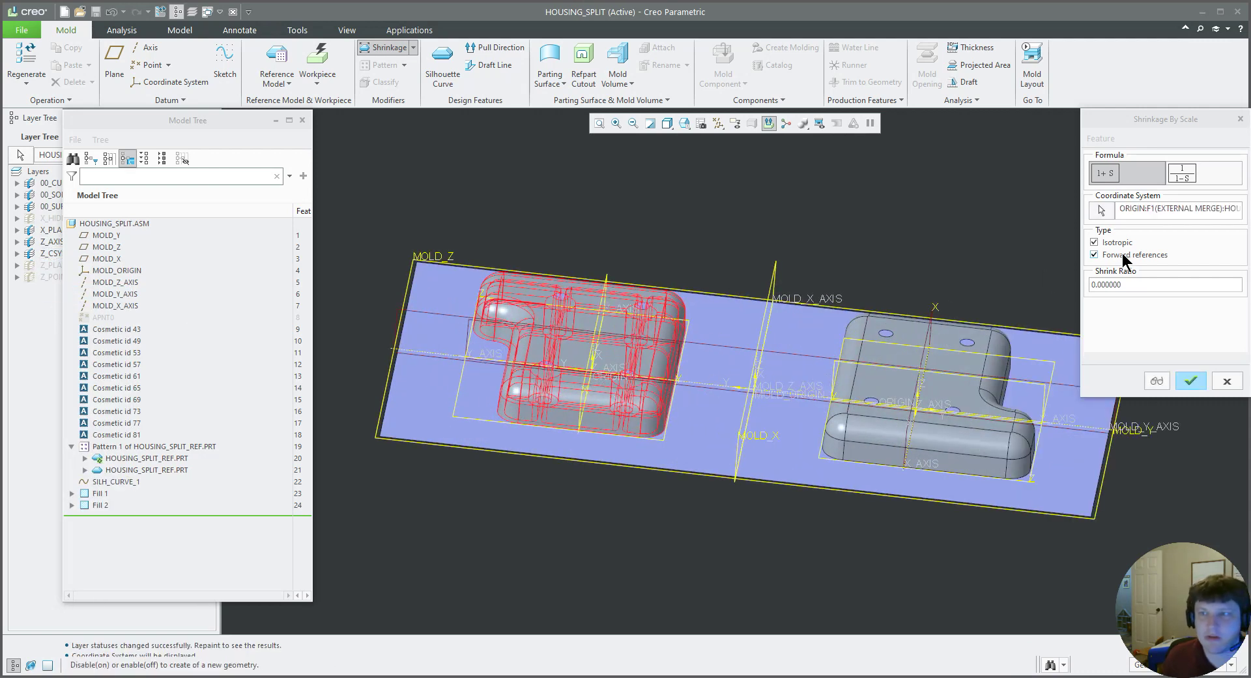
- Enter 0.018 as the shrink ratio
{"action": "left_click", "coordinate": [1103, 287]}
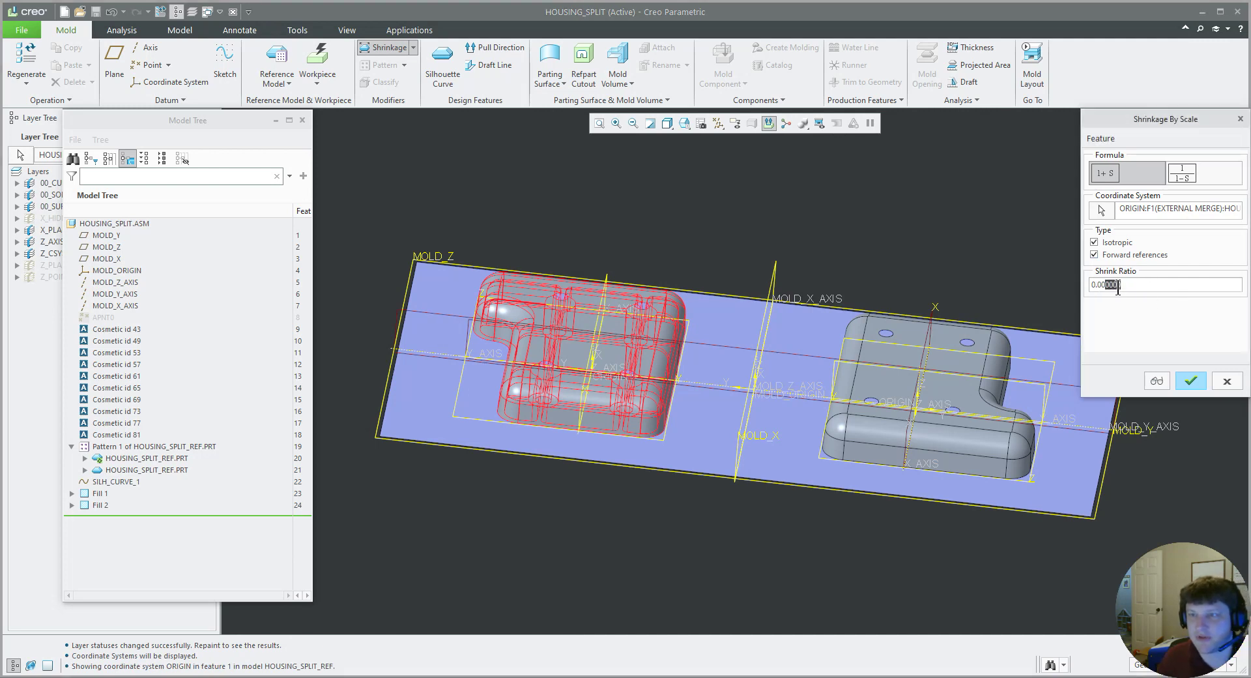
{"action": "left_click_drag", "start_coordinate": [1101, 284], "coordinate": [1146, 284]}
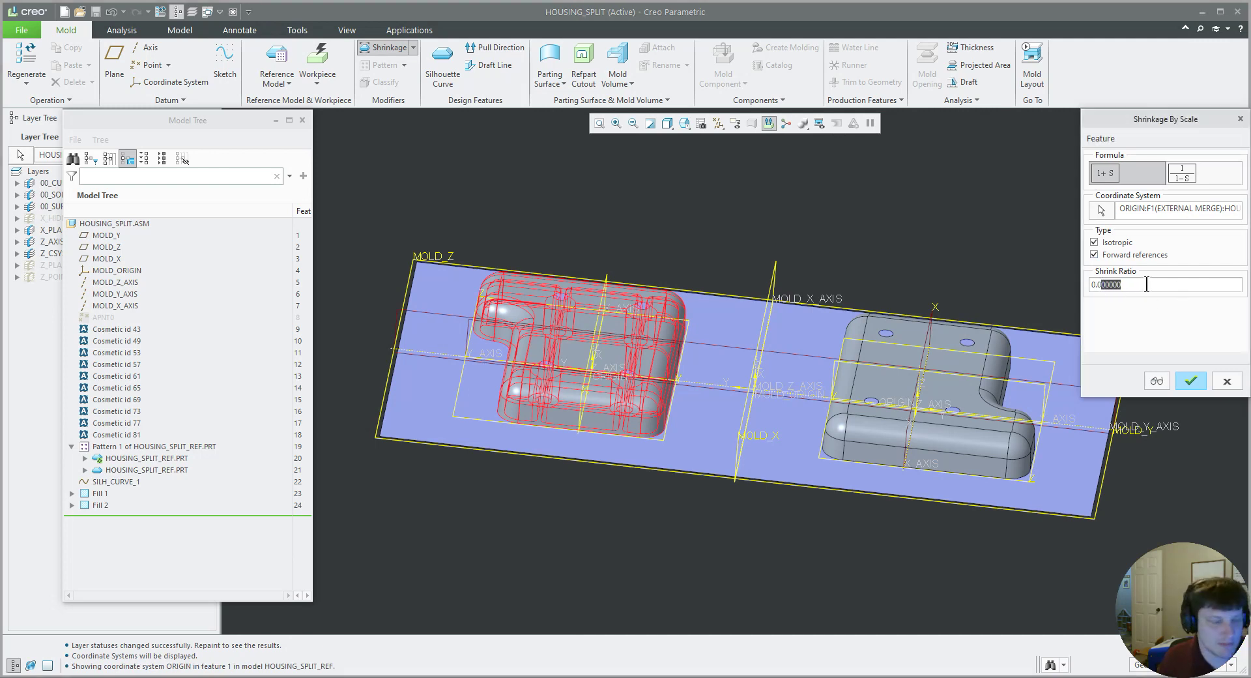
{"action": "type", "text": "18"}
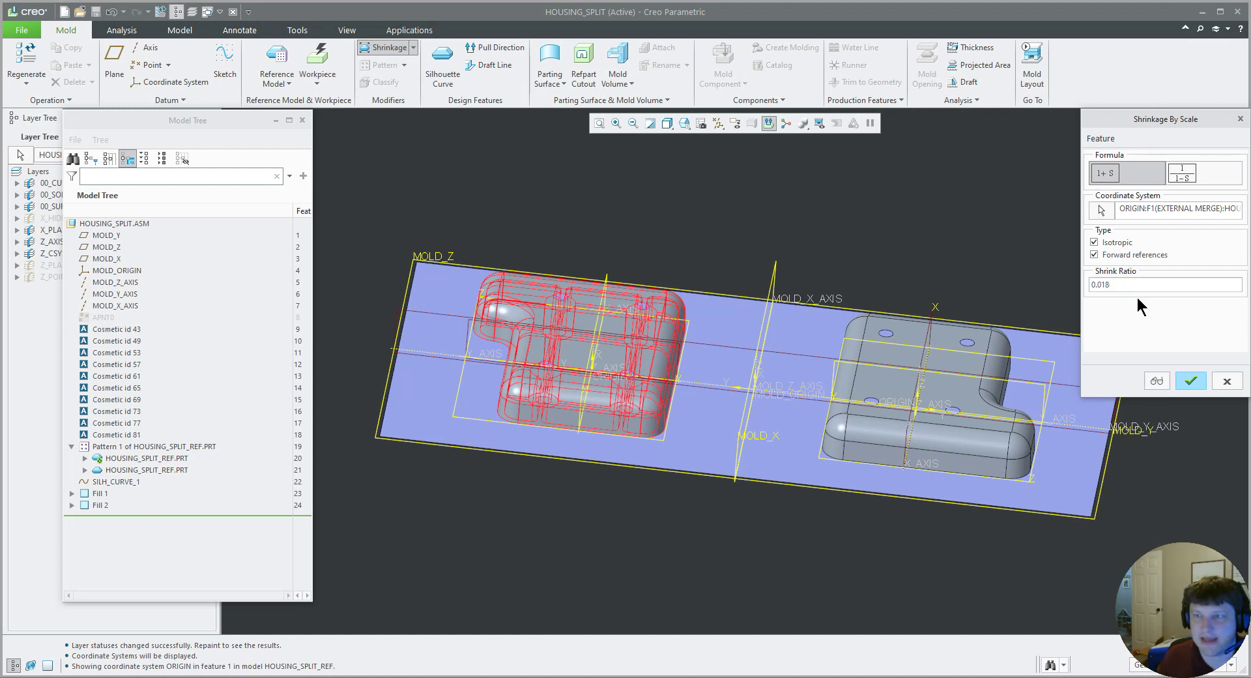
{"action": "key", "text": "Return"}
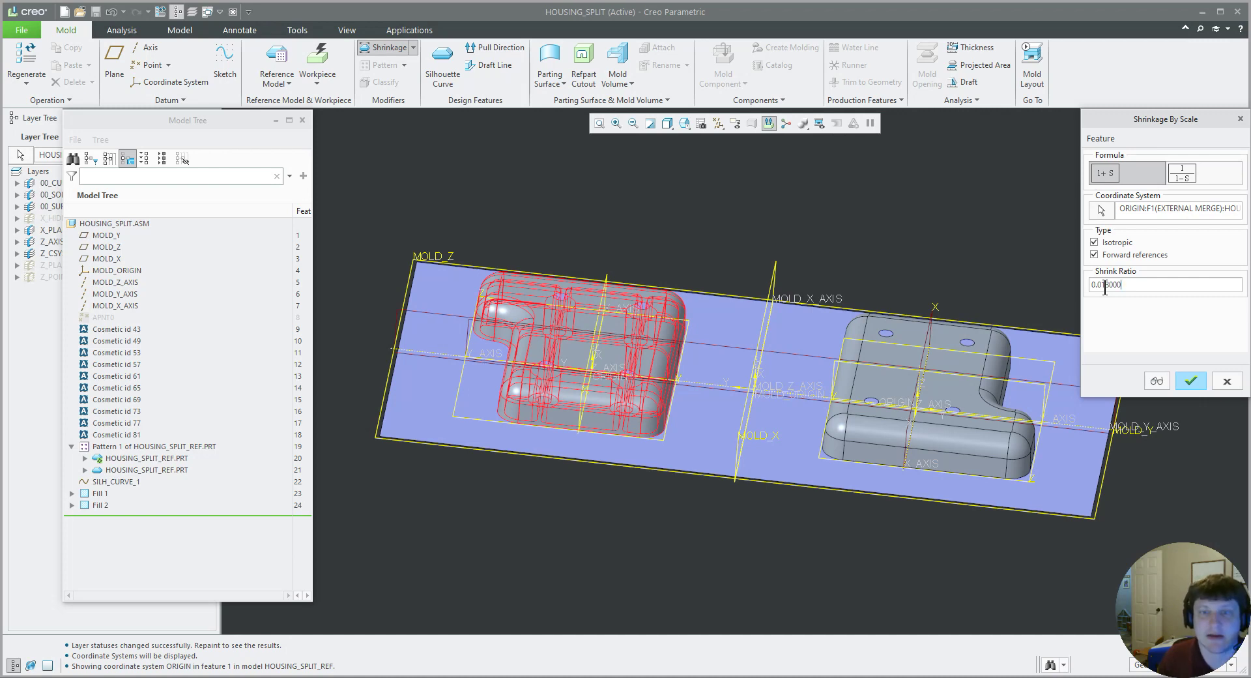
- Confirm the Shrinkage By Scale dialog to apply the 0.018 ratio to HOUSING_SPLIT_REF
{"action": "left_click", "coordinate": [1190, 381]}
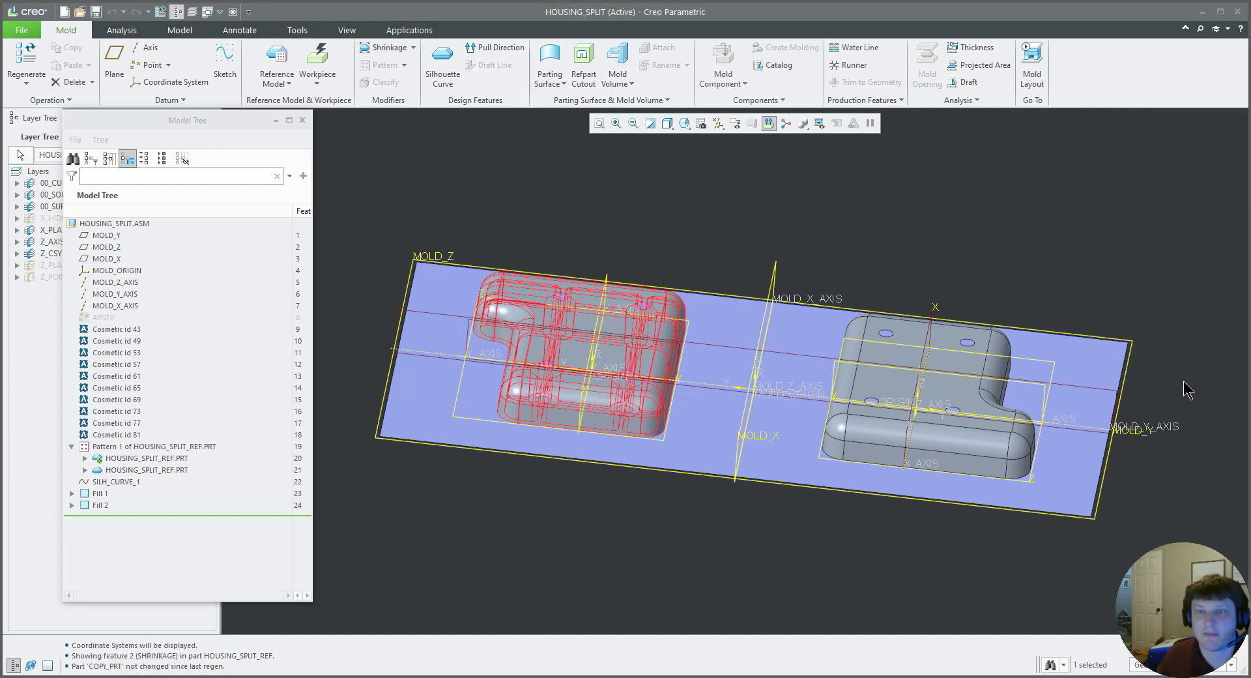
- Verify Shrinkage id 1328 under both HOUSING_SPLIT_REF.PRT parts, then save HOUSING_SPLIT
{"action": "left_click", "coordinate": [85, 469]}
{"action": "left_click", "coordinate": [116, 505]}
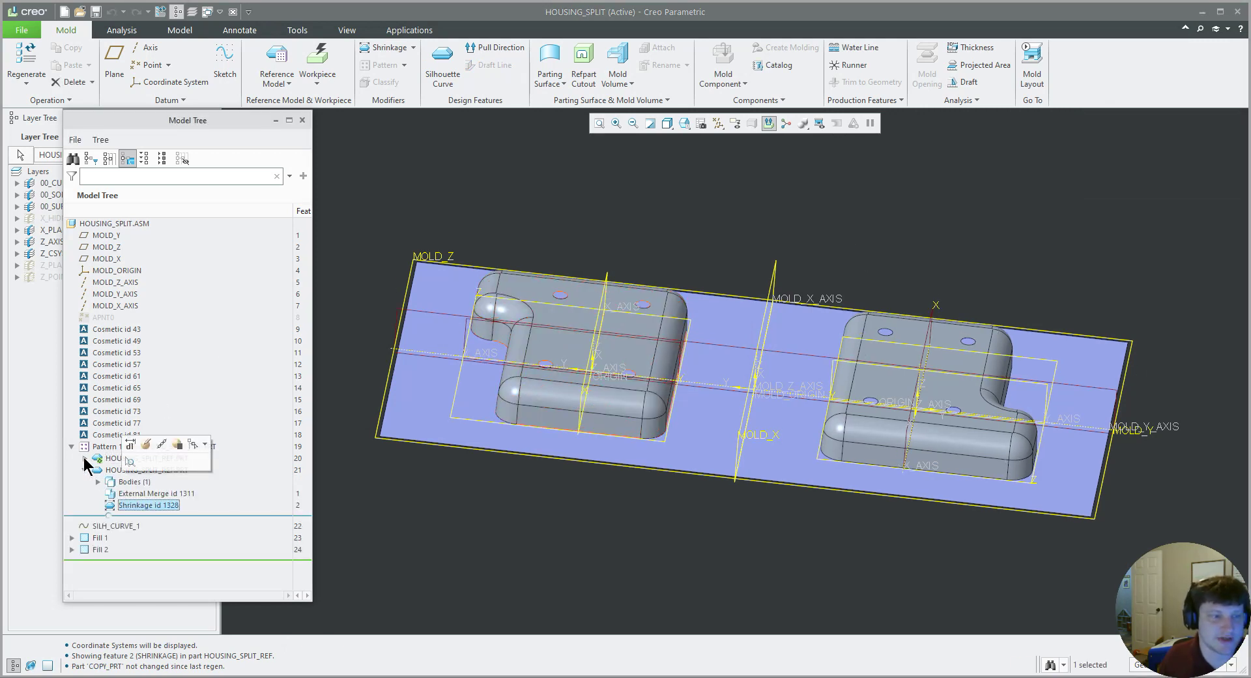
{"action": "left_click", "coordinate": [85, 458]}
{"action": "left_click", "coordinate": [138, 494]}
{"action": "left_click", "coordinate": [330, 391]}
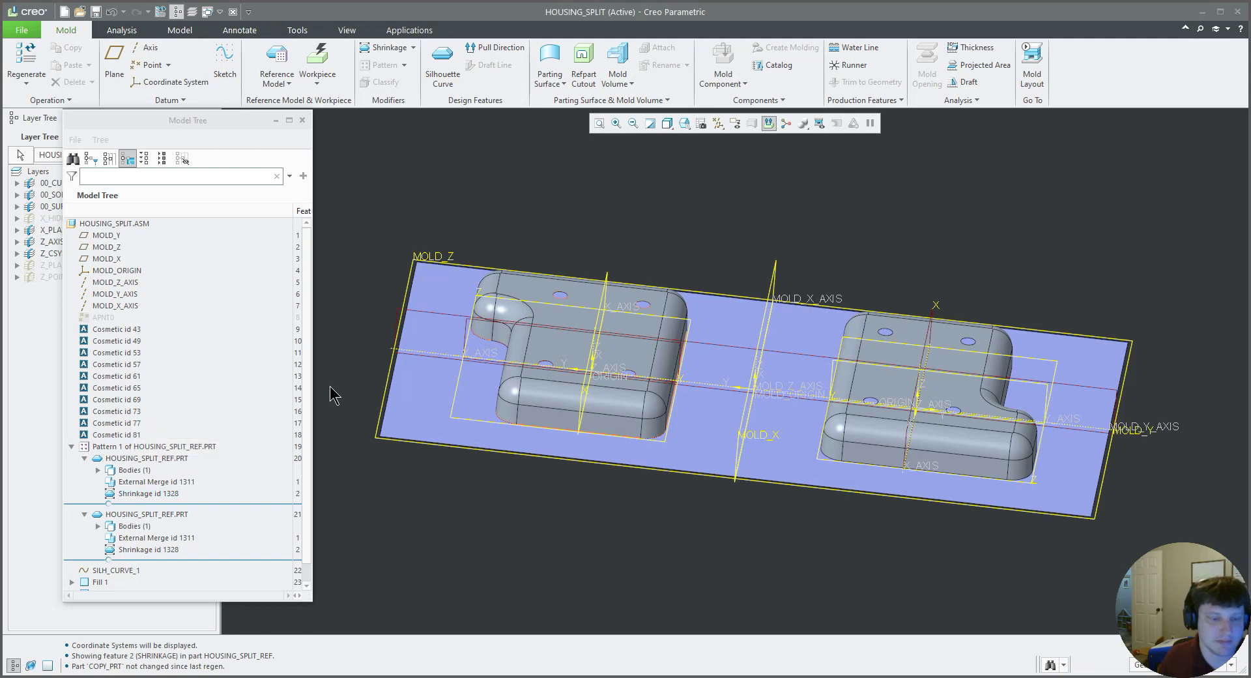
{"action": "key", "text": "ctrl+s"}
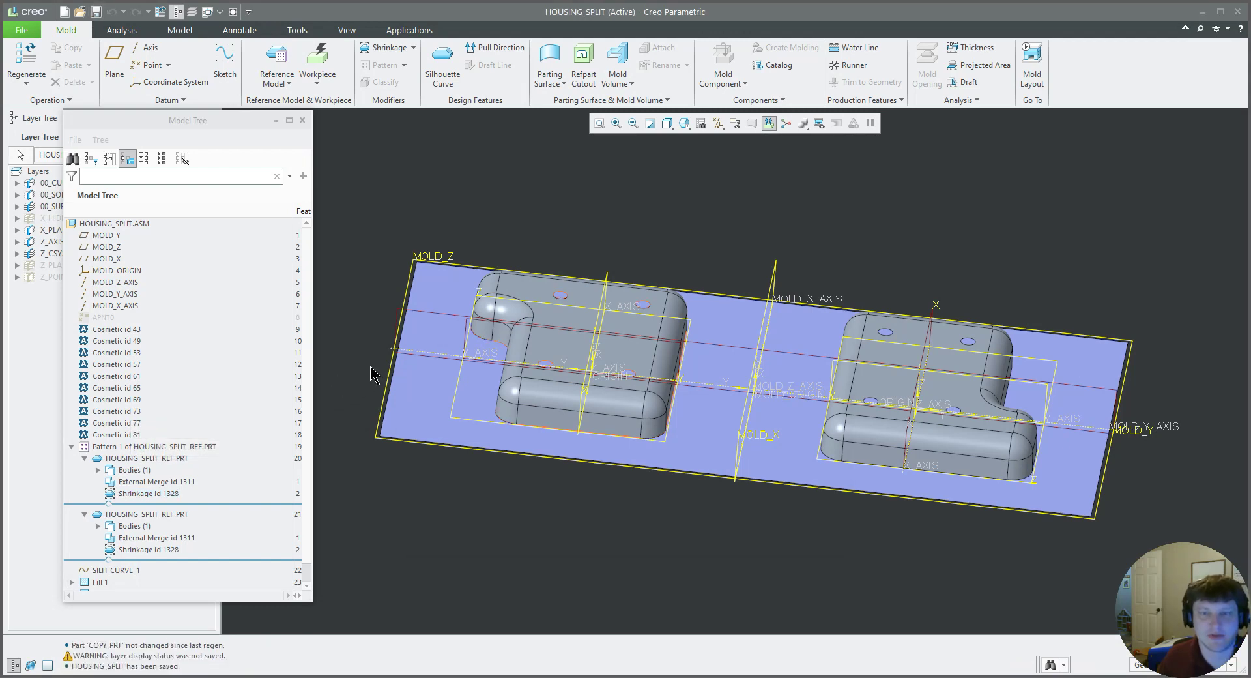